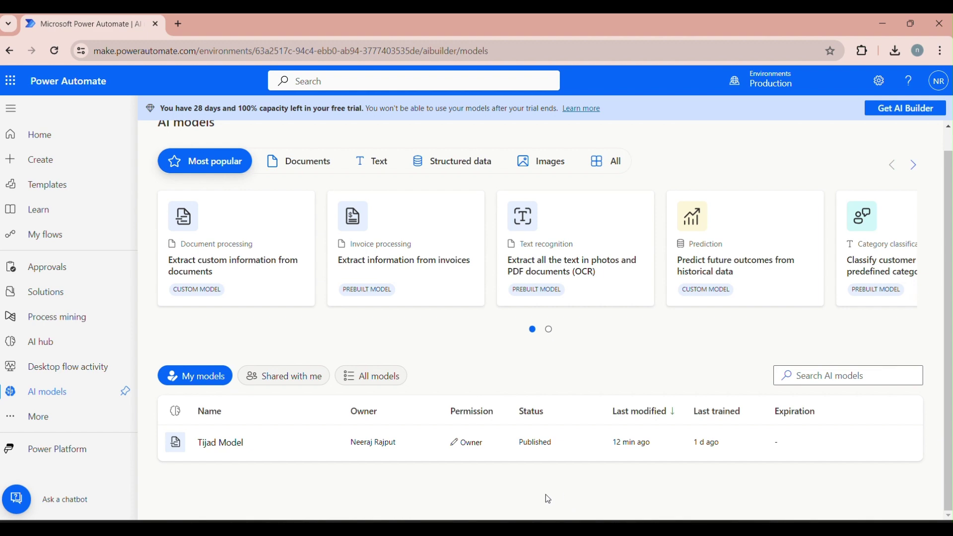
- Switch to the AI Builder Doc folder in File Explorer and look through its Modern-Word-Invoice files
click(521, 527)
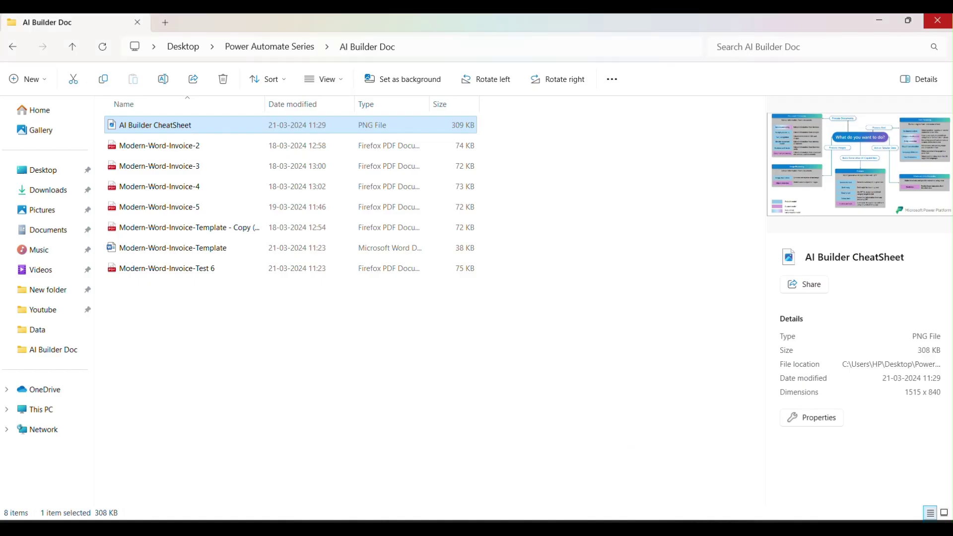
click(183, 149)
key(Down)
key(Down)
key(Down)
key(Down)
key(Down)
key(Down)
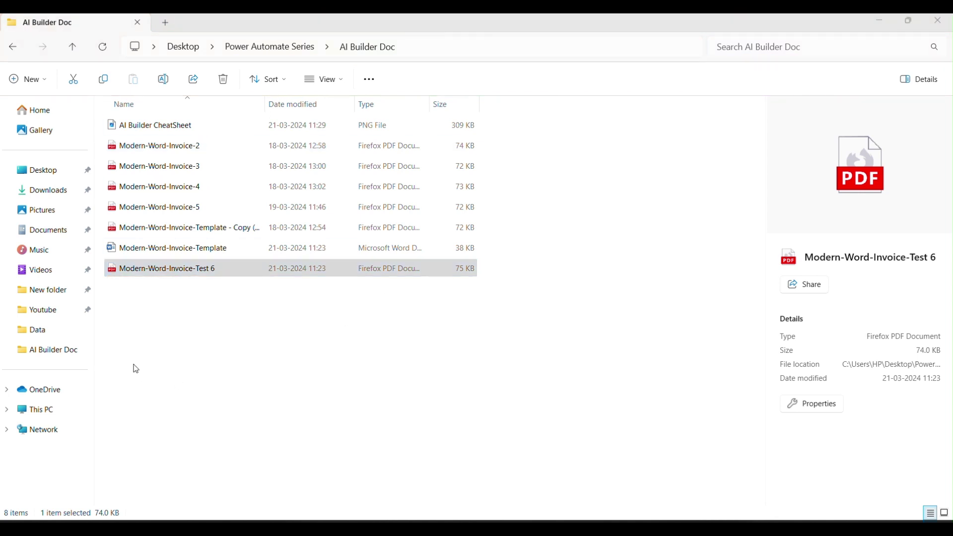
- Open the Modern-Word-Invoice-2 PDF and examine its company name, address, billing and shipping blocks, date and invoice number
click(160, 146)
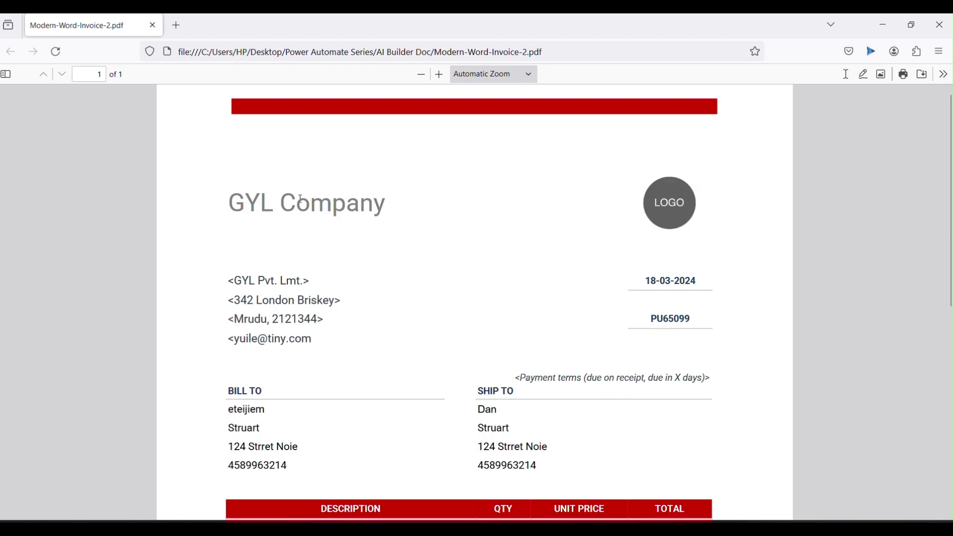
drag(224, 205, 375, 204)
drag(231, 278, 268, 297)
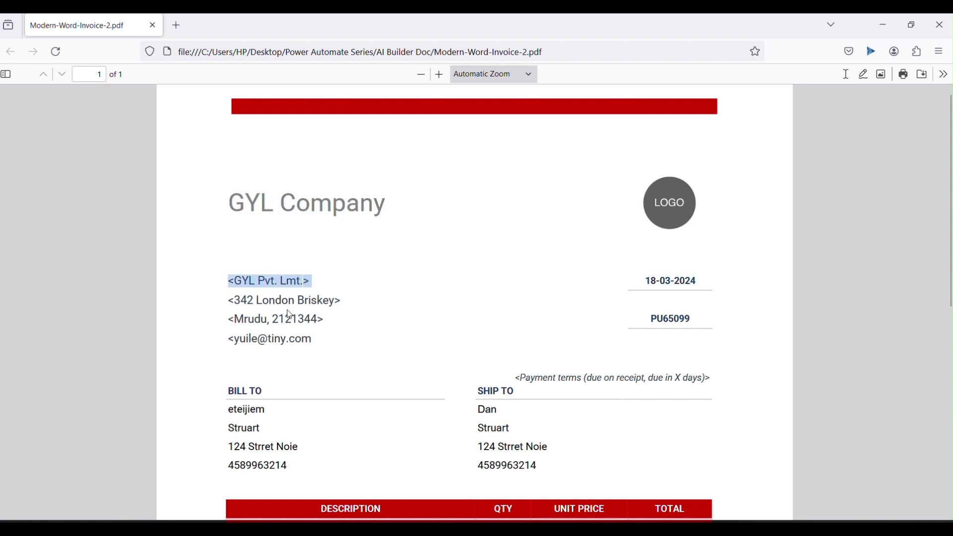
drag(233, 407, 484, 408)
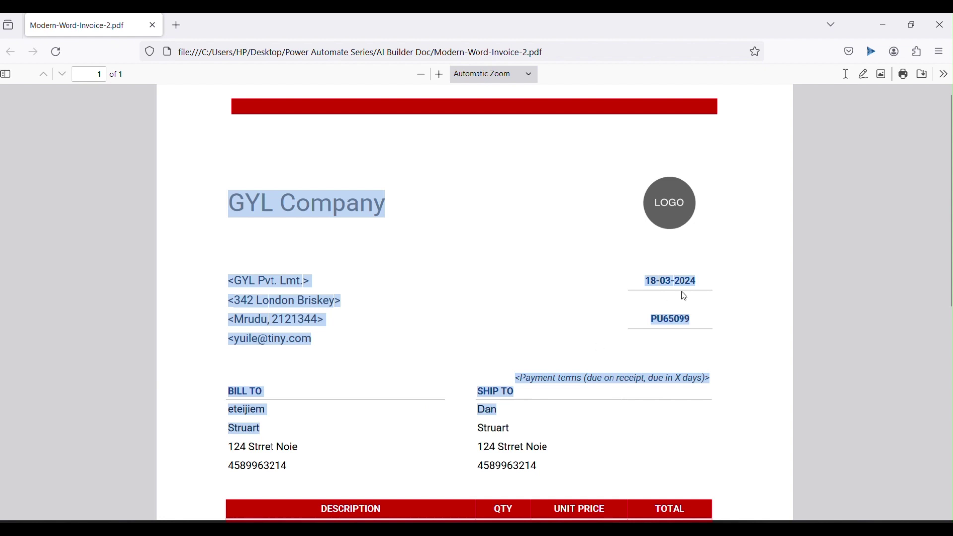
drag(676, 287, 676, 320)
- Examine the invoice's line-item table, remarks section and totals down to the balance due
drag(951, 251, 951, 424)
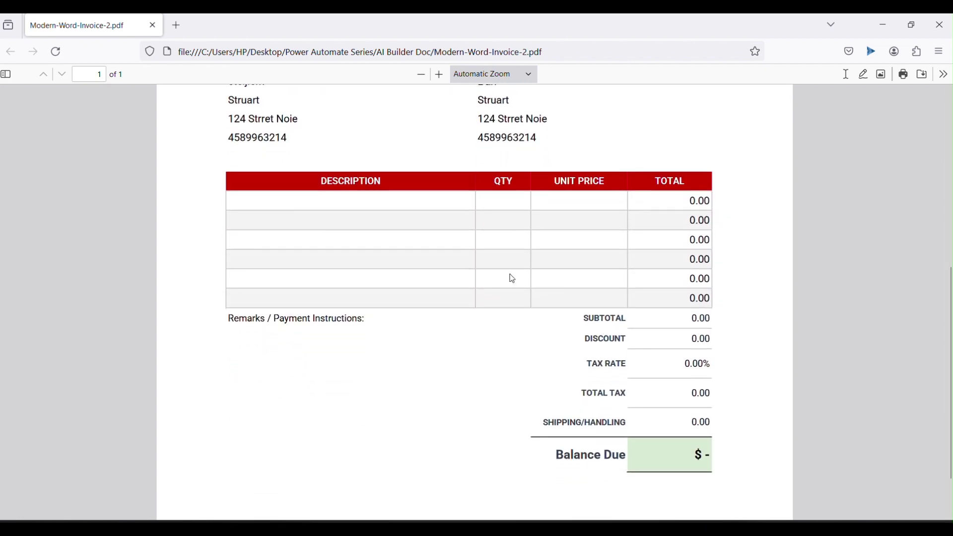
drag(236, 181, 715, 453)
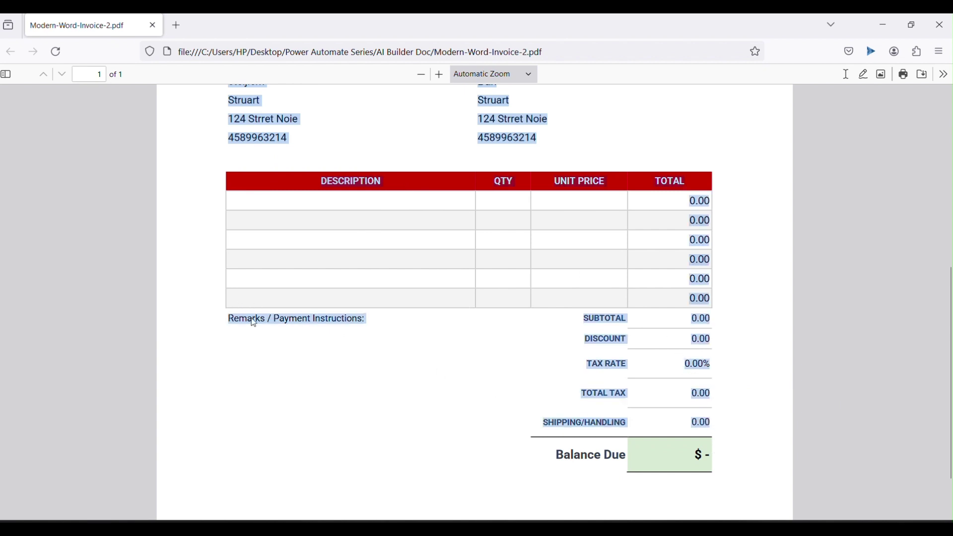
click(315, 384)
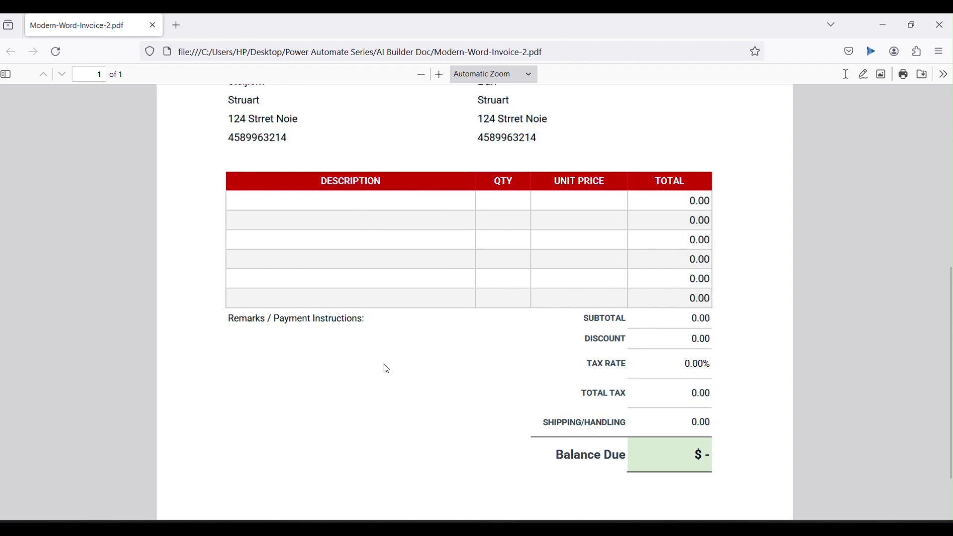
- Review the invoice number, company name and bill-to details again, and close the PDF
scroll(269, 178, up, 7)
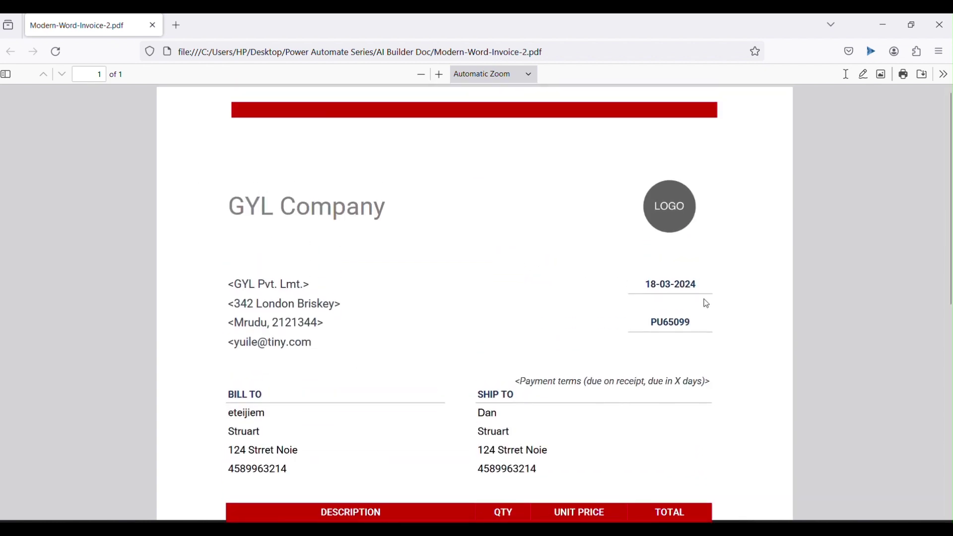
drag(664, 324, 690, 323)
double_click(274, 210)
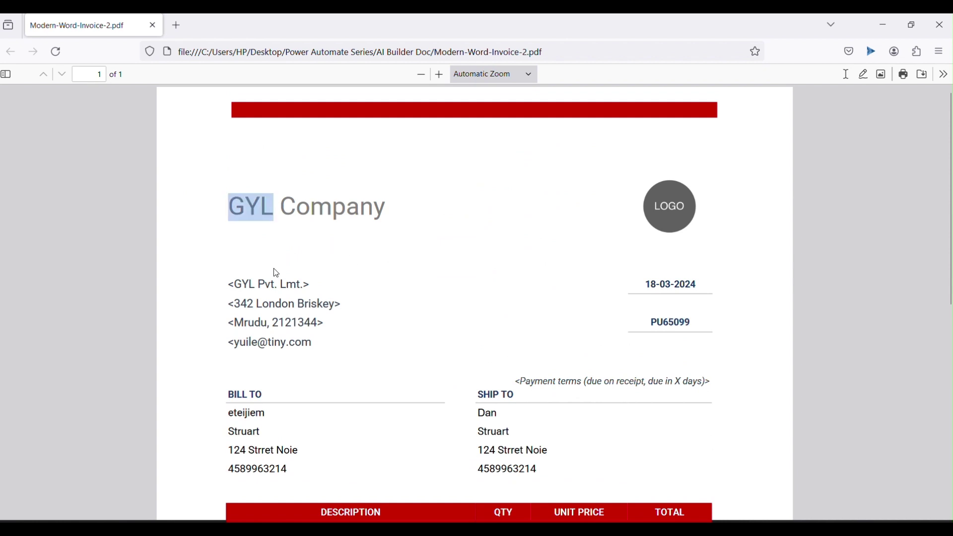
click(252, 408)
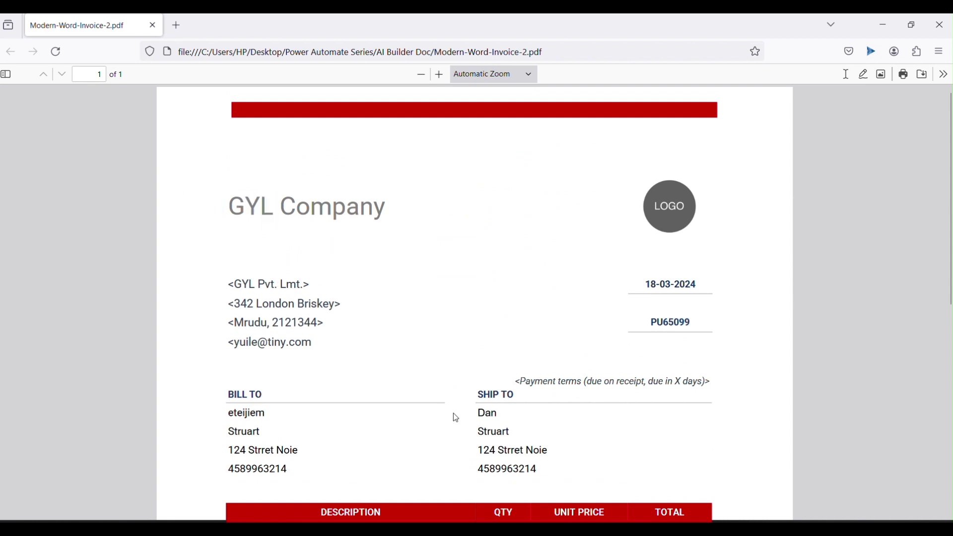
click(940, 25)
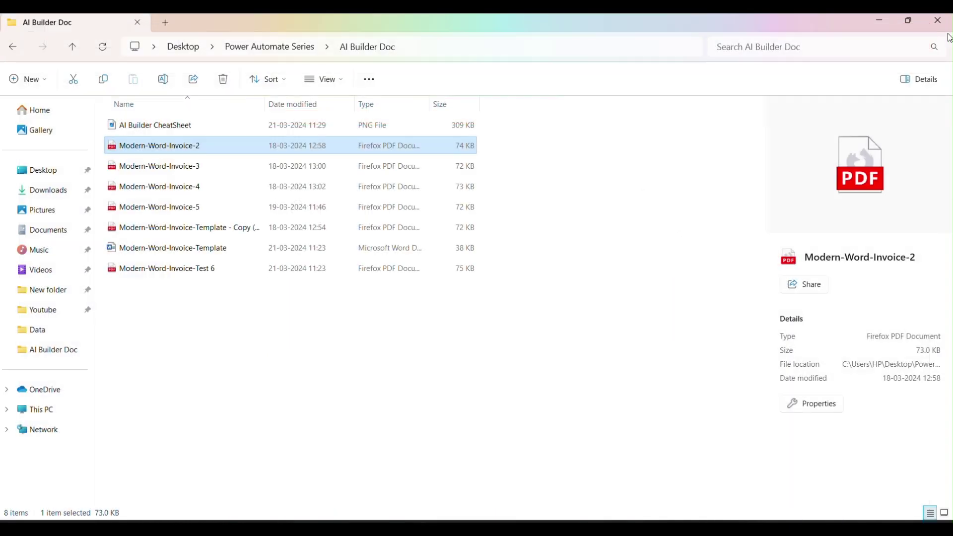
- Open the Modern-Word-Invoice-Template document in Word and examine its layout and company name
double_click(173, 249)
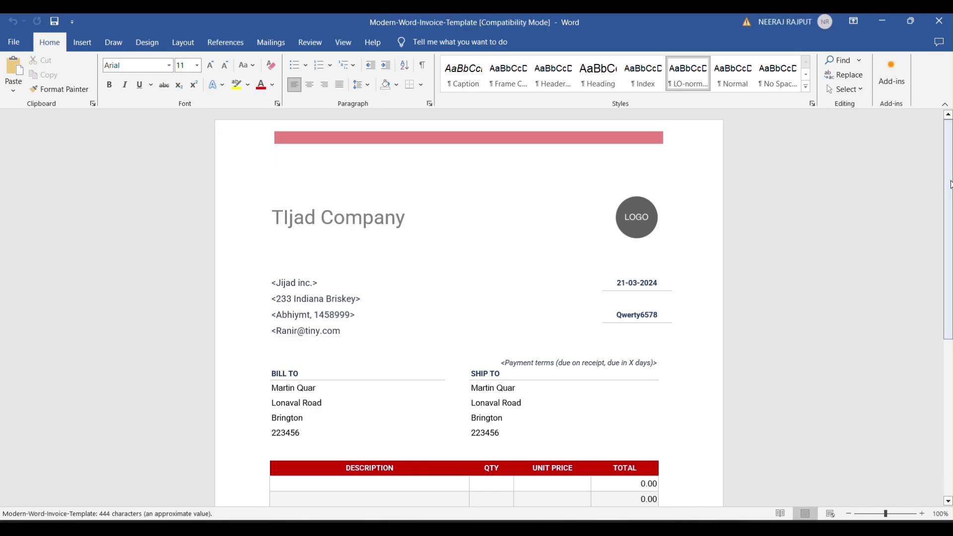
scroll(935, 175, down, 10)
scroll(379, 184, up, 10)
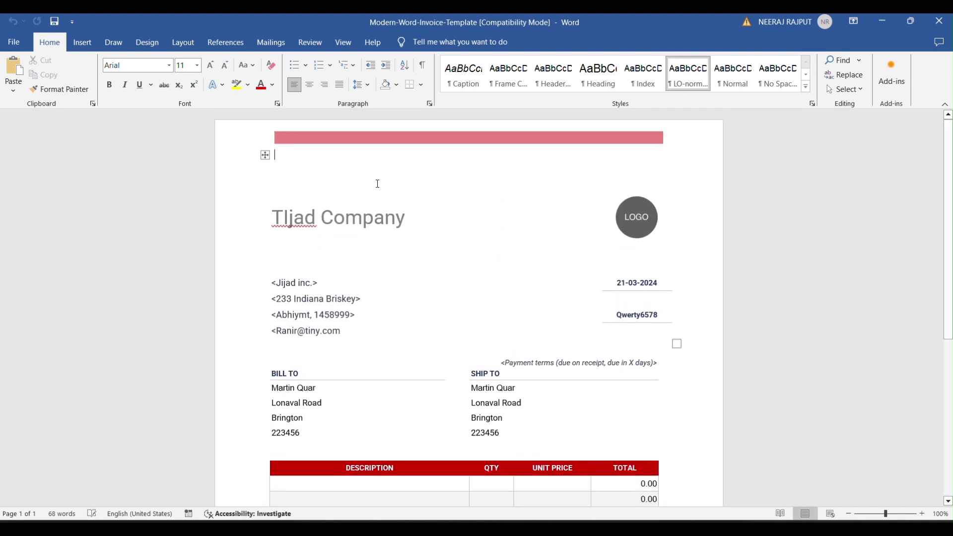
double_click(301, 217)
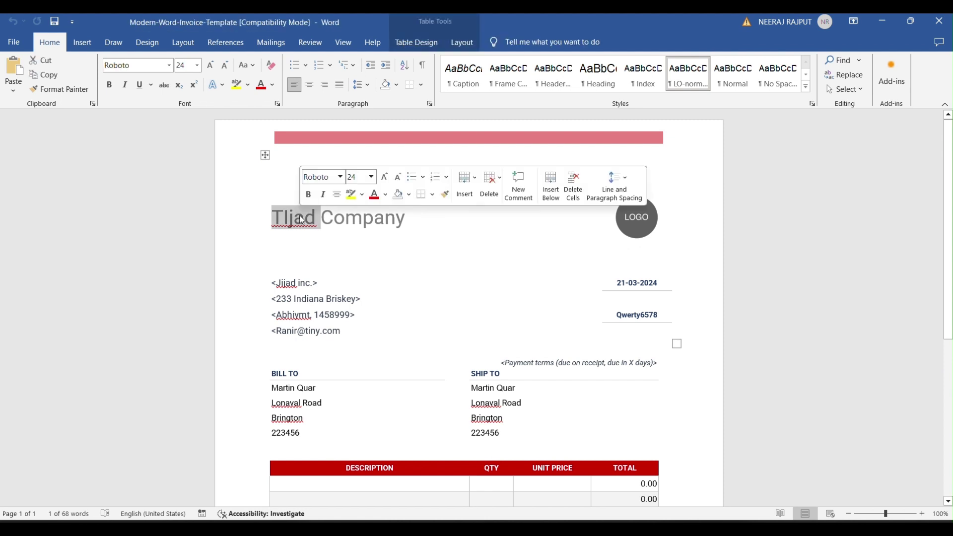
double_click(349, 219)
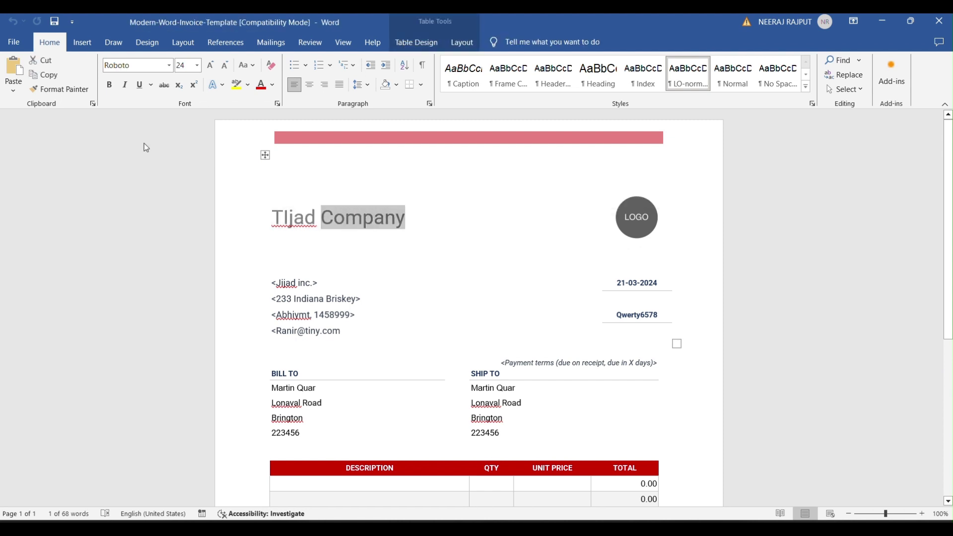
click(22, 44)
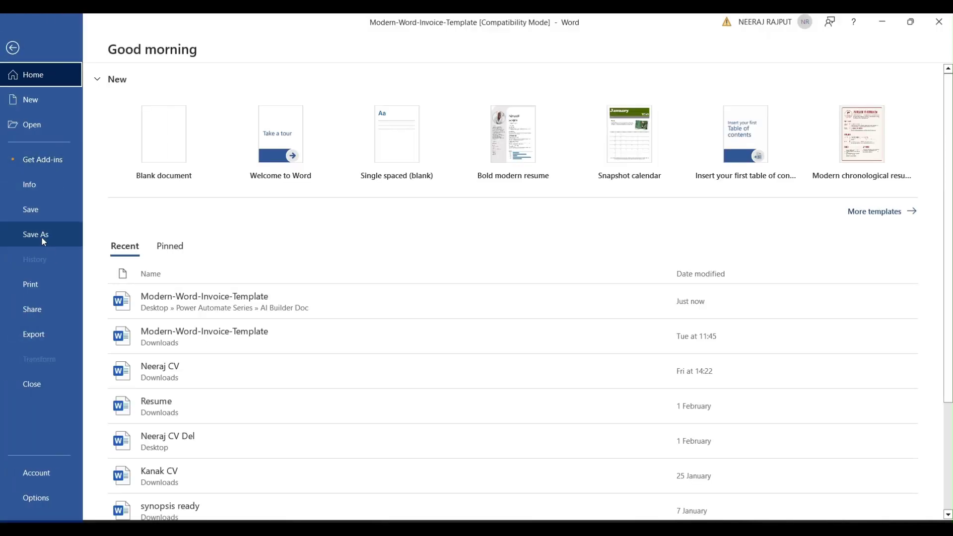
click(43, 239)
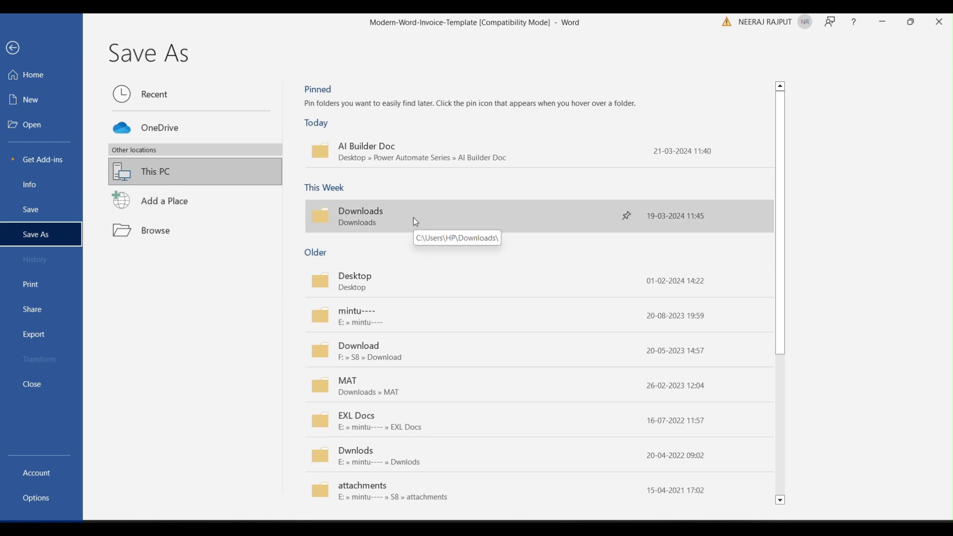
click(394, 161)
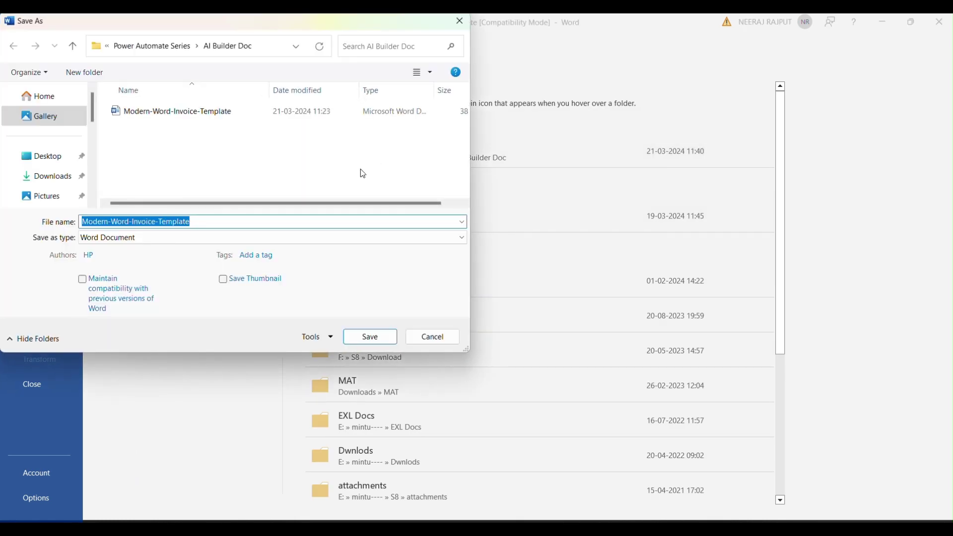
click(243, 239)
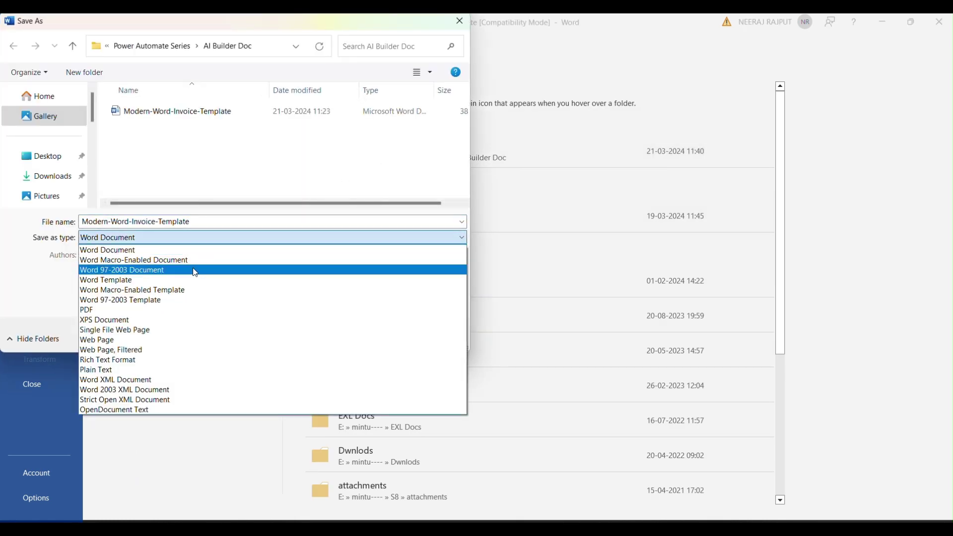
click(127, 312)
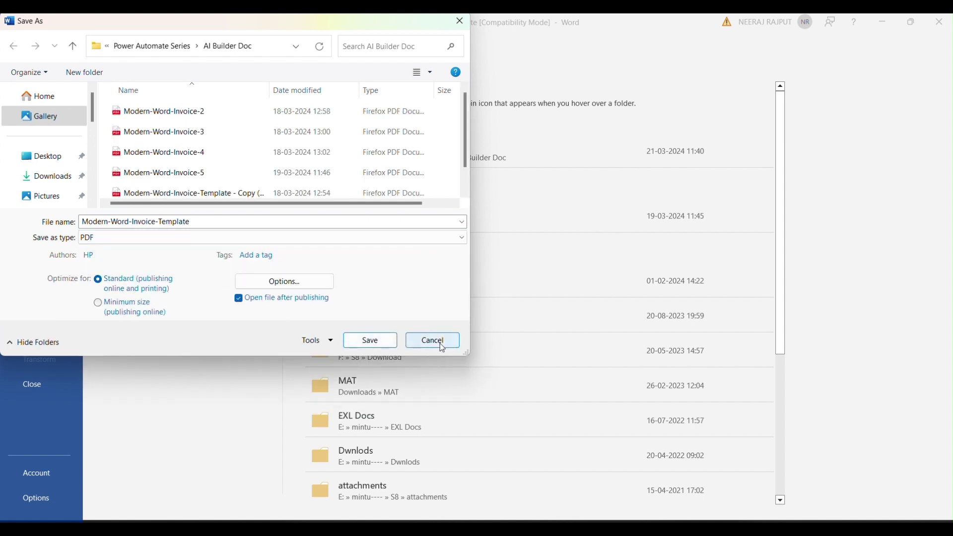
click(439, 342)
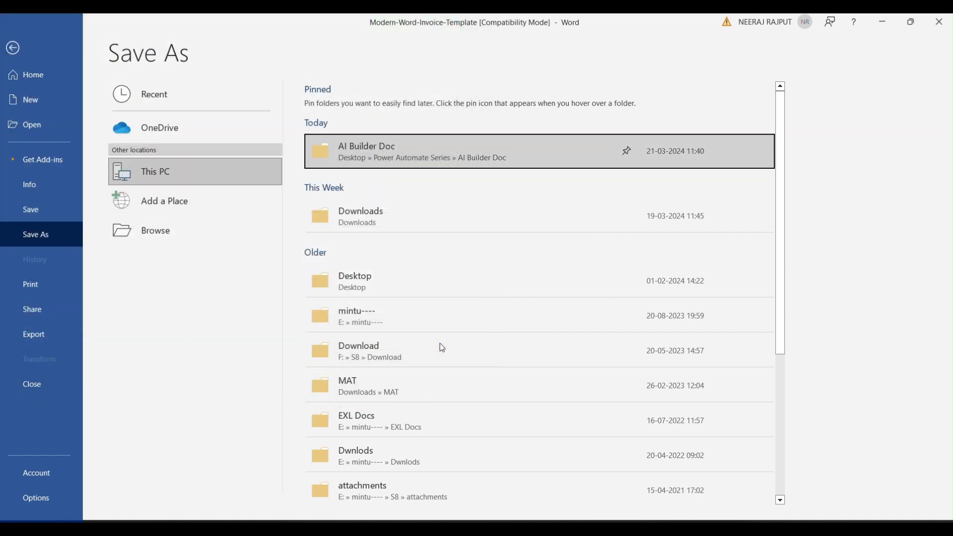
- Close the Word invoice template and switch back to the AI models page in Power Automate
click(942, 29)
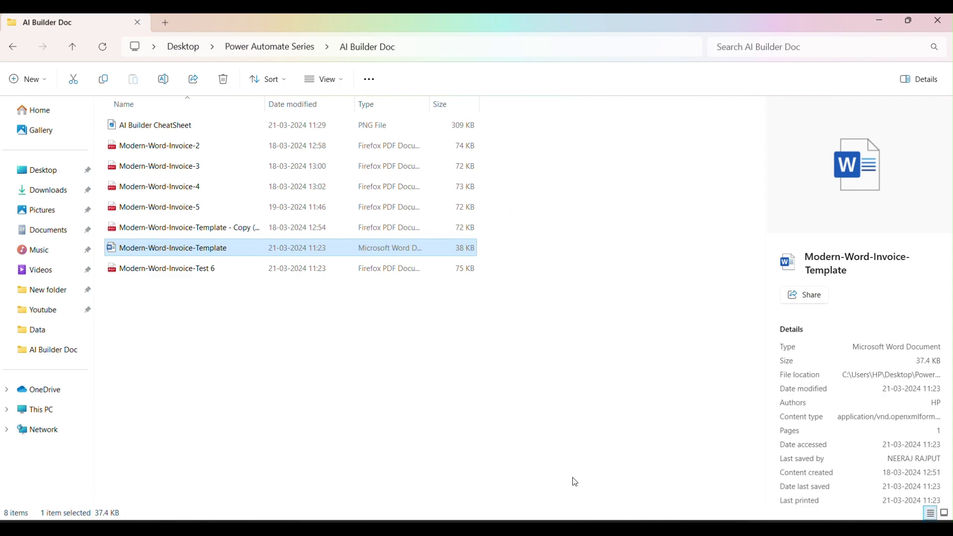
click(613, 467)
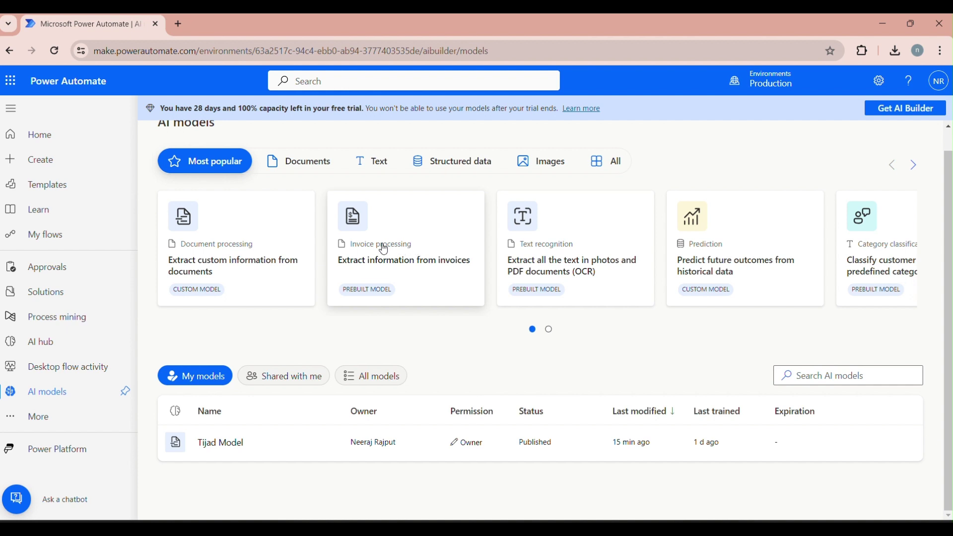
- Open the custom document extraction model's preview and examine the fields extracted from the delivery order sample
click(229, 261)
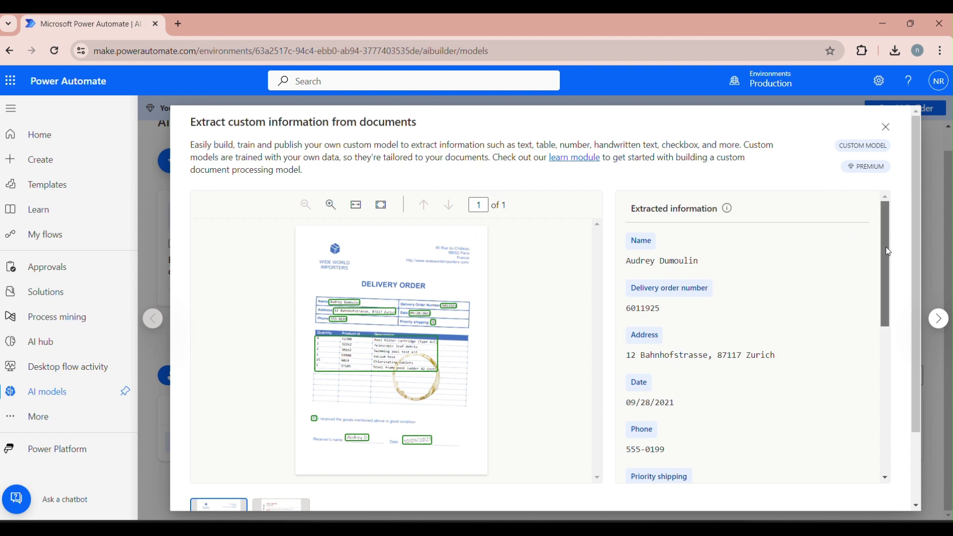
drag(889, 252, 889, 267)
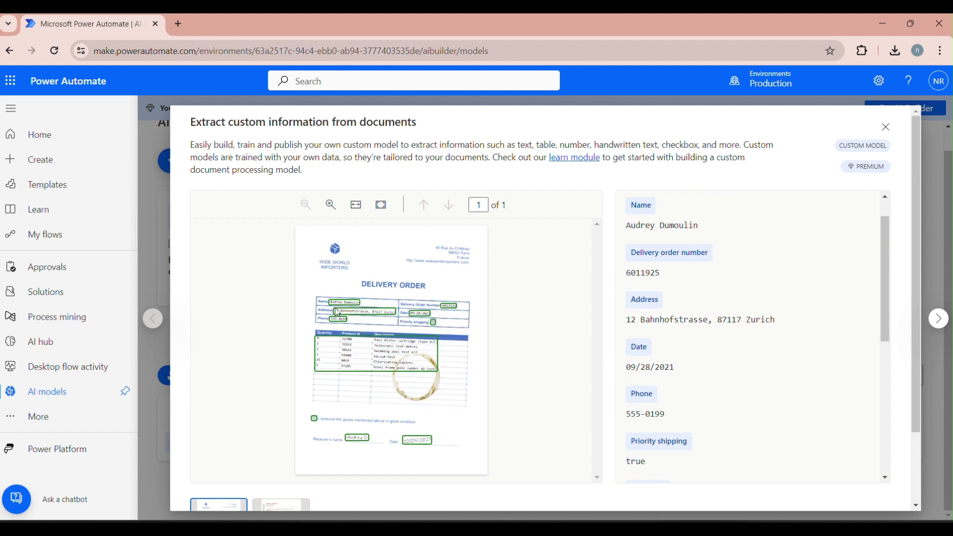
drag(889, 287, 918, 412)
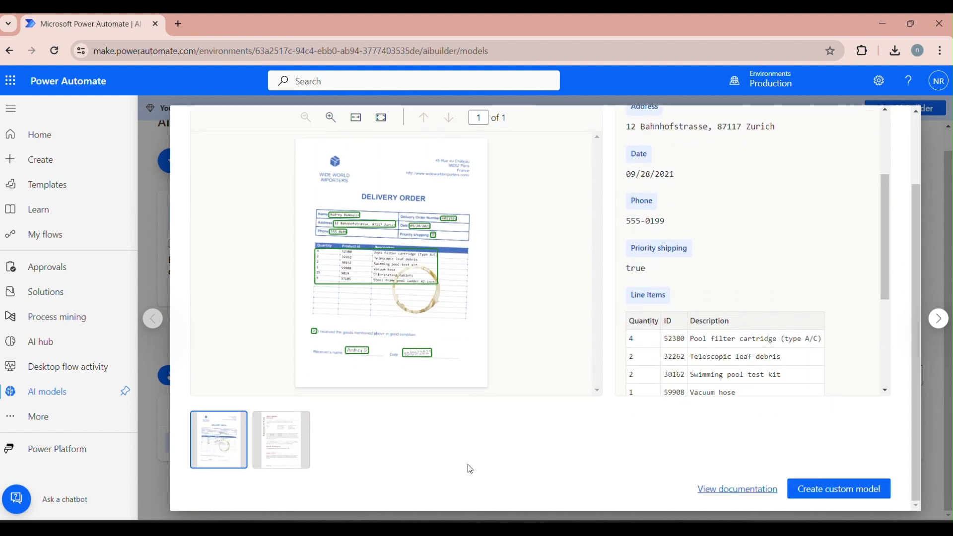
- View the Statement of Work sample, return to the delivery order sample and review its line items and receiver fields
click(275, 450)
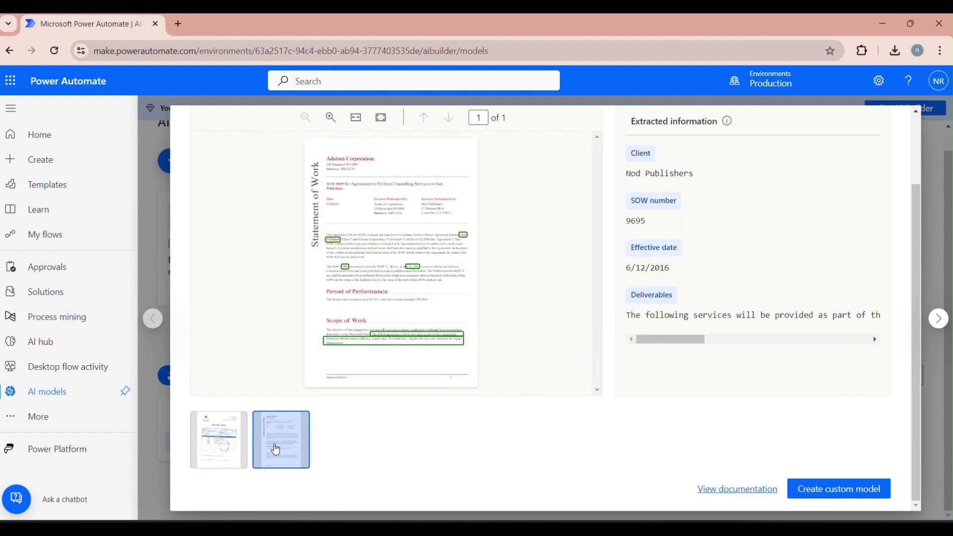
click(212, 452)
drag(888, 232, 921, 409)
scroll(917, 402, up, 1)
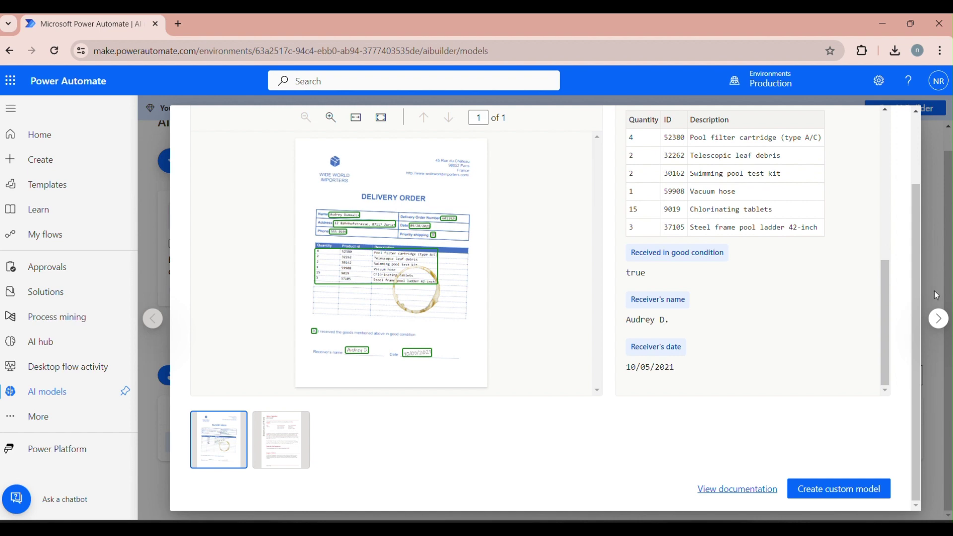
- Move on to the preview of the prebuilt model that extracts information from invoices and view its samples
click(939, 318)
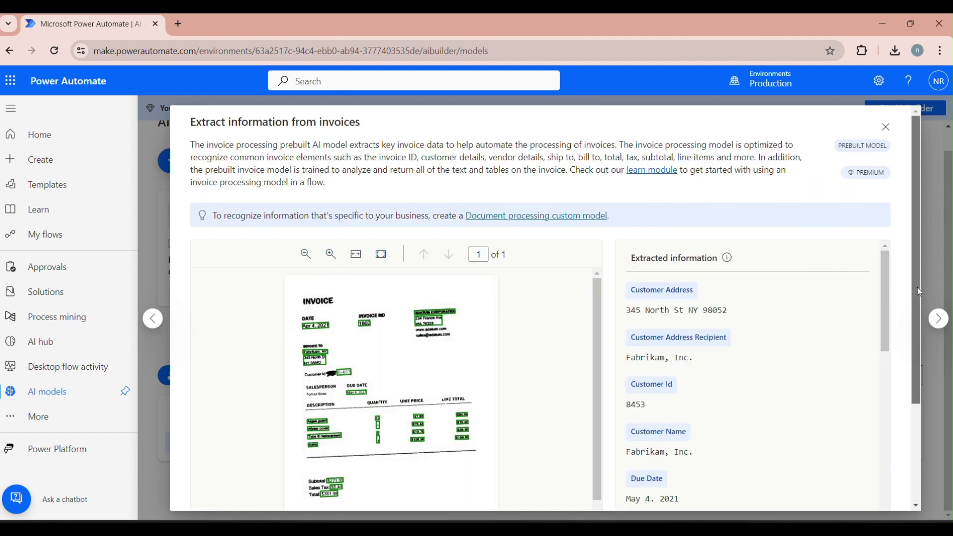
drag(919, 292, 928, 469)
click(409, 447)
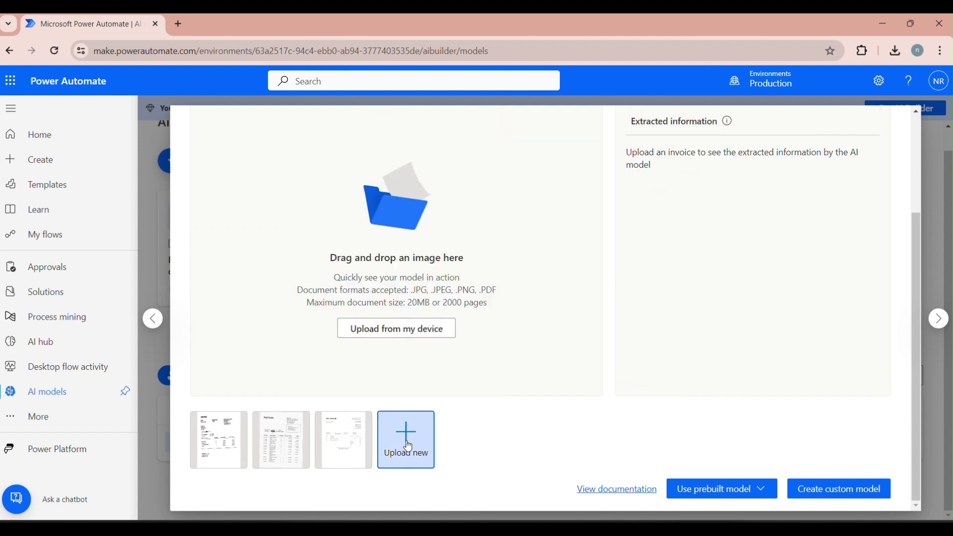
click(396, 329)
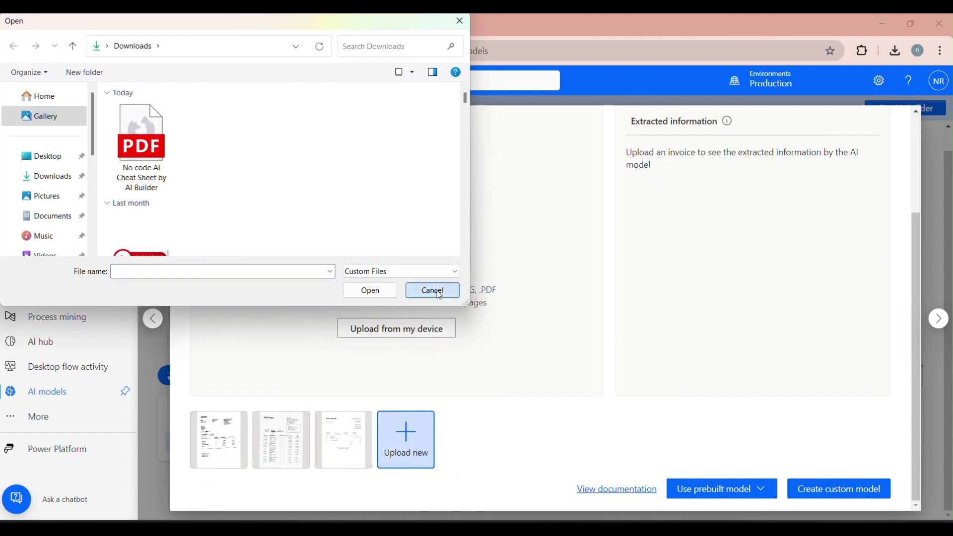
click(433, 291)
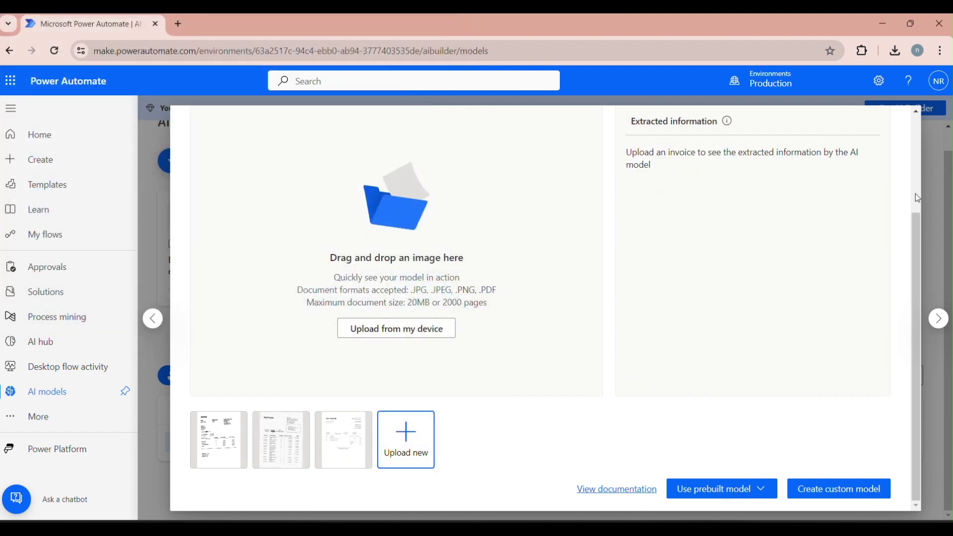
- Review the prebuilt invoice model's description and display the extracted information for its first sample invoice
click(916, 165)
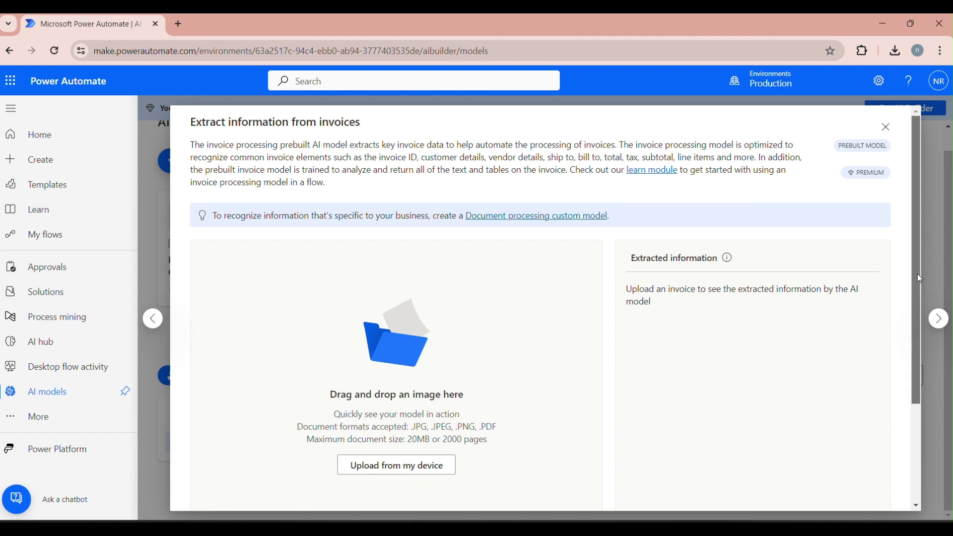
scroll(922, 279, down, 3)
click(211, 449)
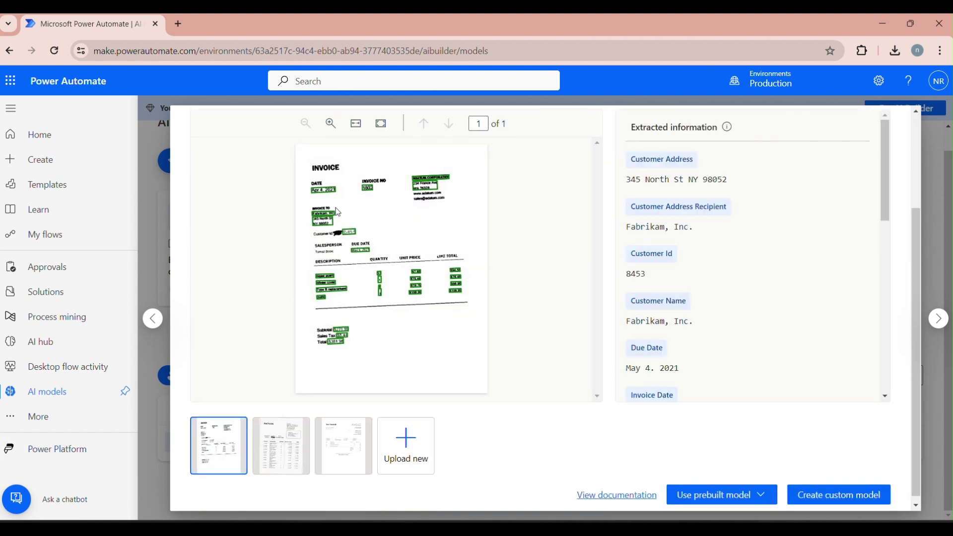
- Compare the extracted information across the three sample invoices of the prebuilt invoice model, including the FACTURA and Trey Research samples
click(264, 466)
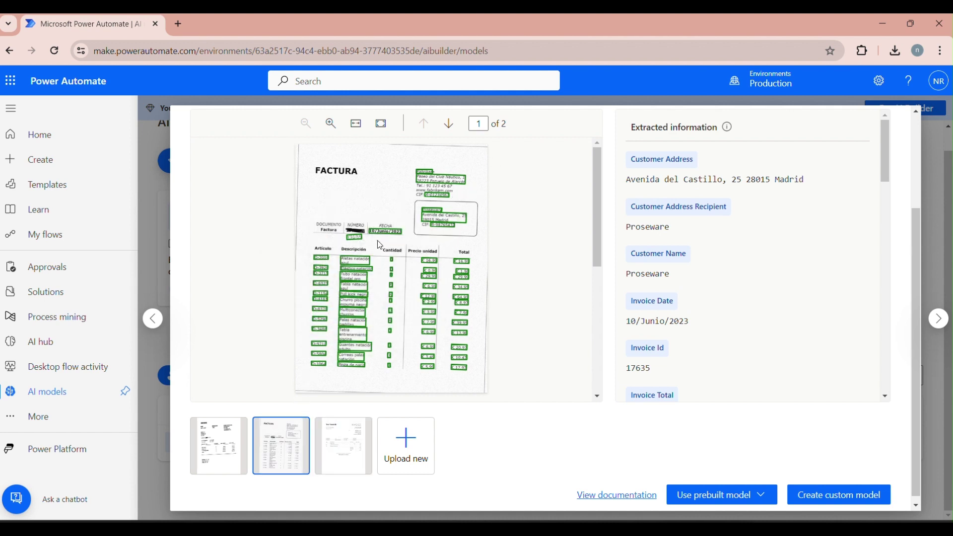
click(337, 445)
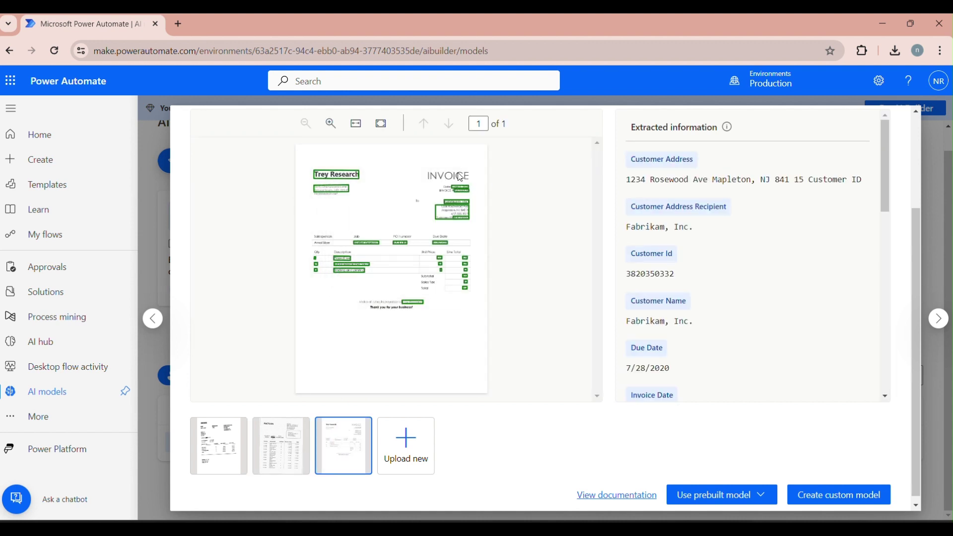
click(208, 453)
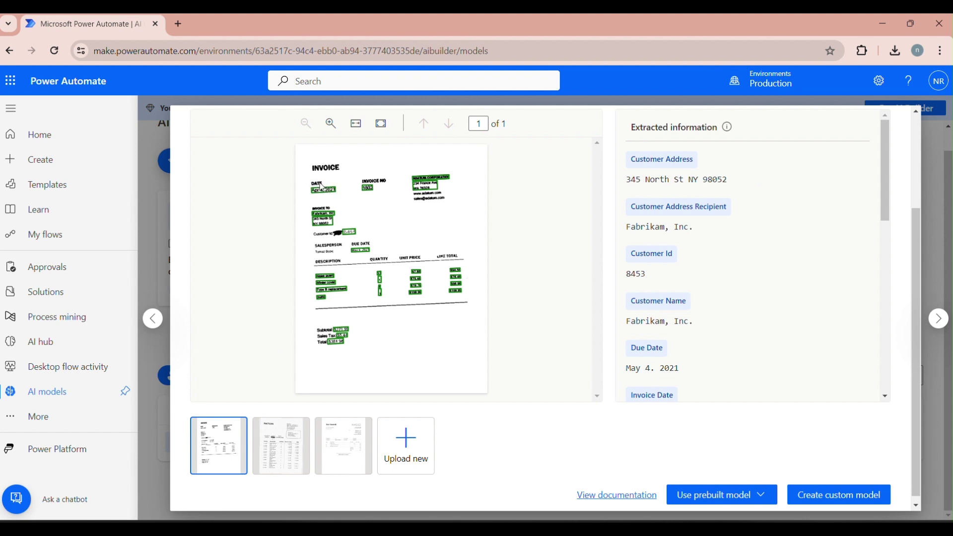
click(287, 438)
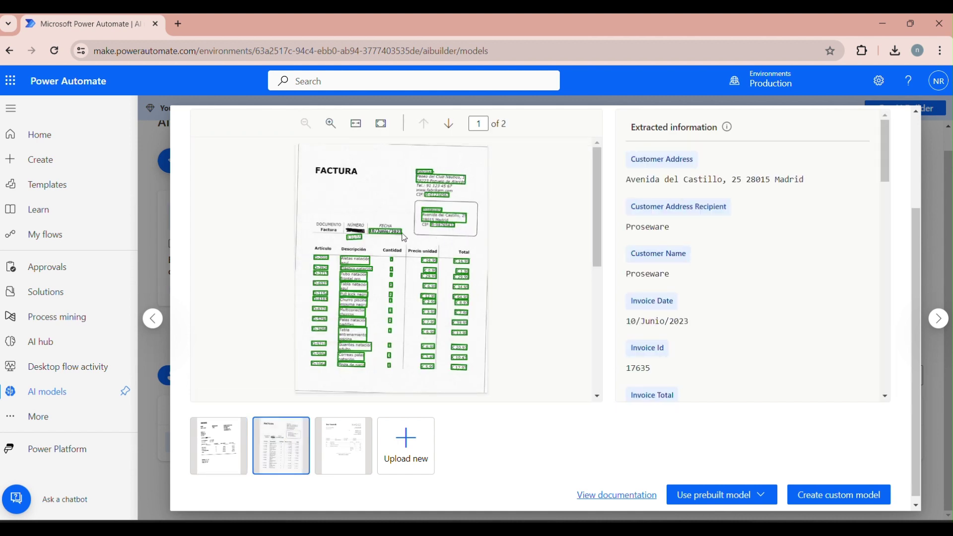
mouse_move(357, 243)
click(347, 475)
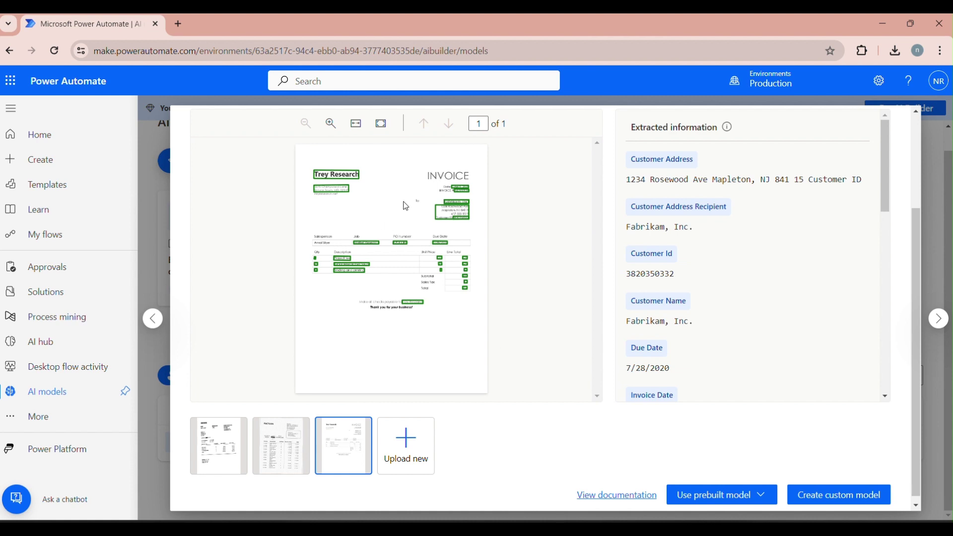
mouse_move(456, 192)
- Return to the preview of the model that extracts custom information from documents and start creating a custom model from it
click(916, 144)
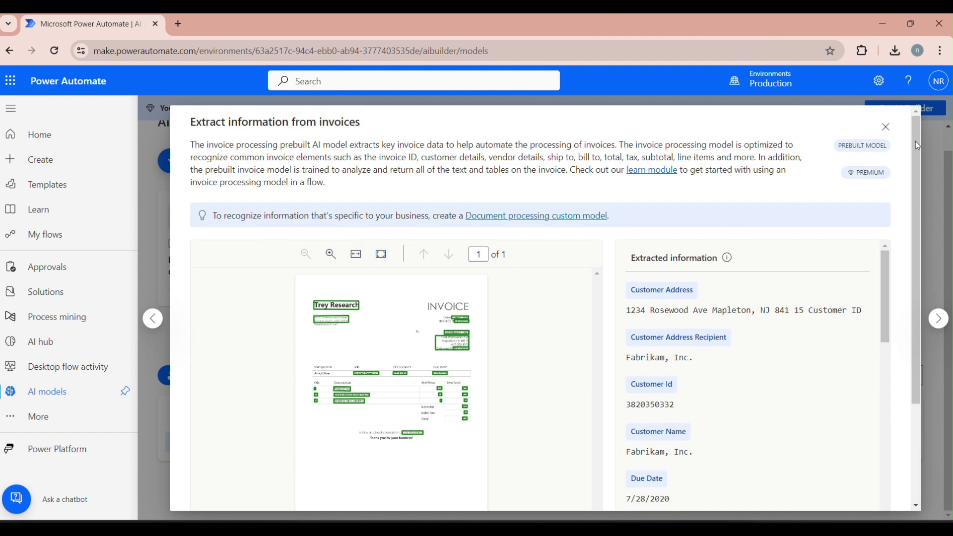
click(154, 319)
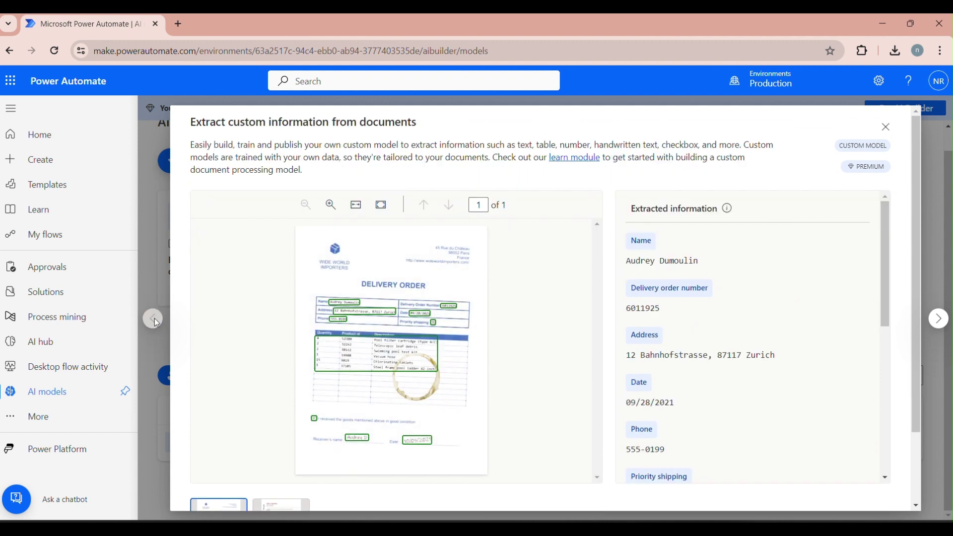
drag(918, 256, 920, 383)
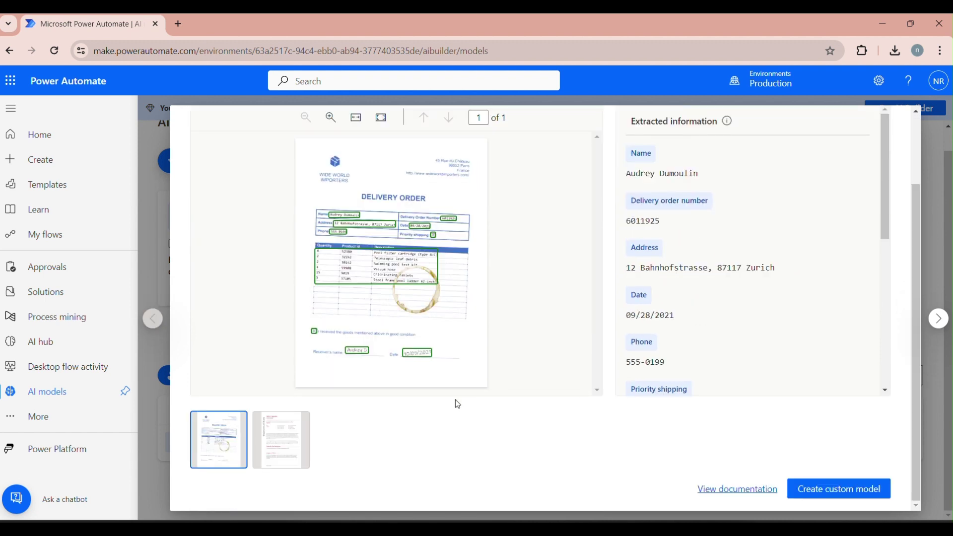
click(824, 491)
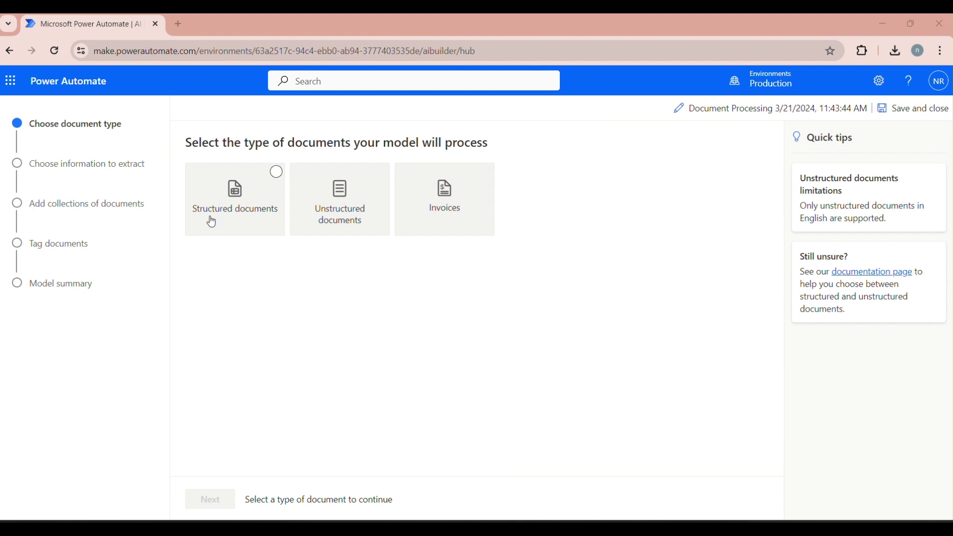
- Choose Invoices as the document type, look through the example invoices and continue to choosing the information to extract
click(456, 208)
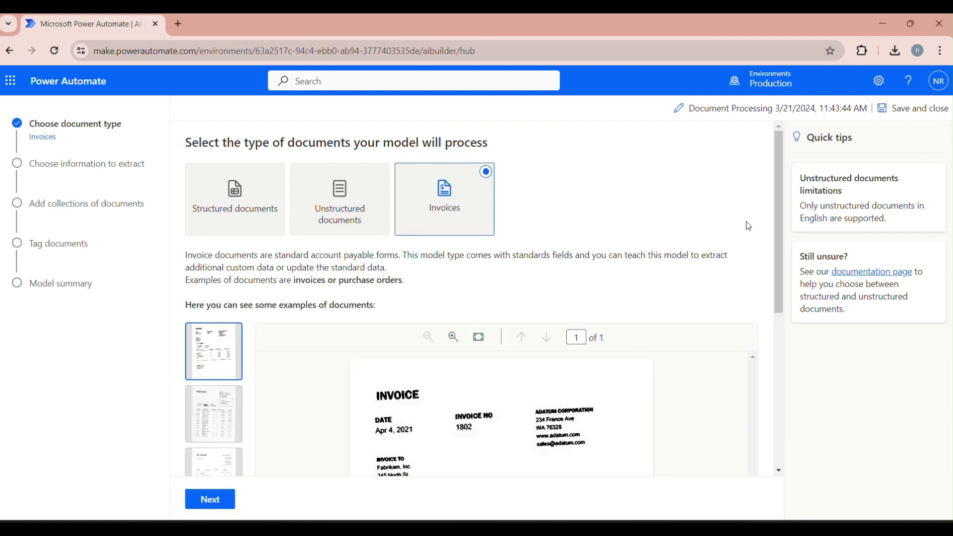
drag(782, 239, 787, 168)
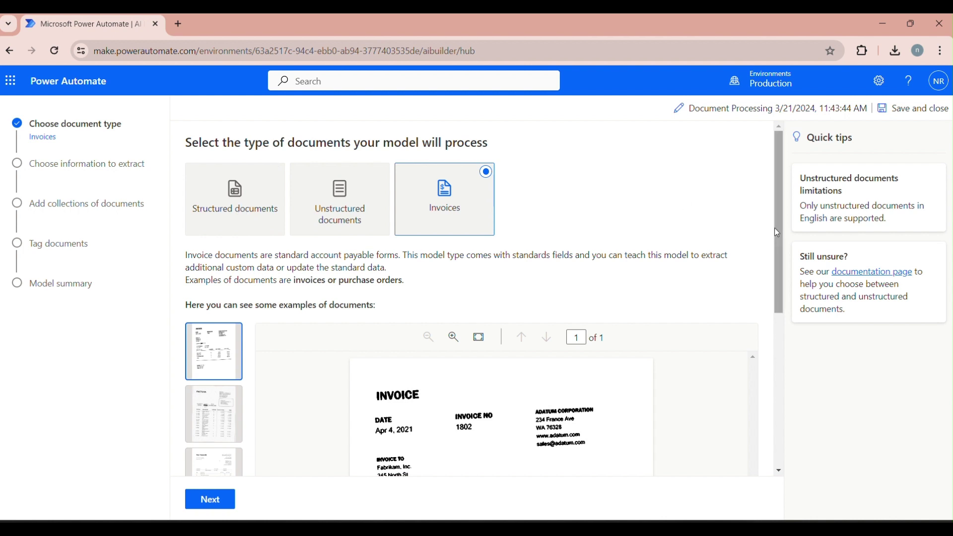
drag(779, 228, 779, 276)
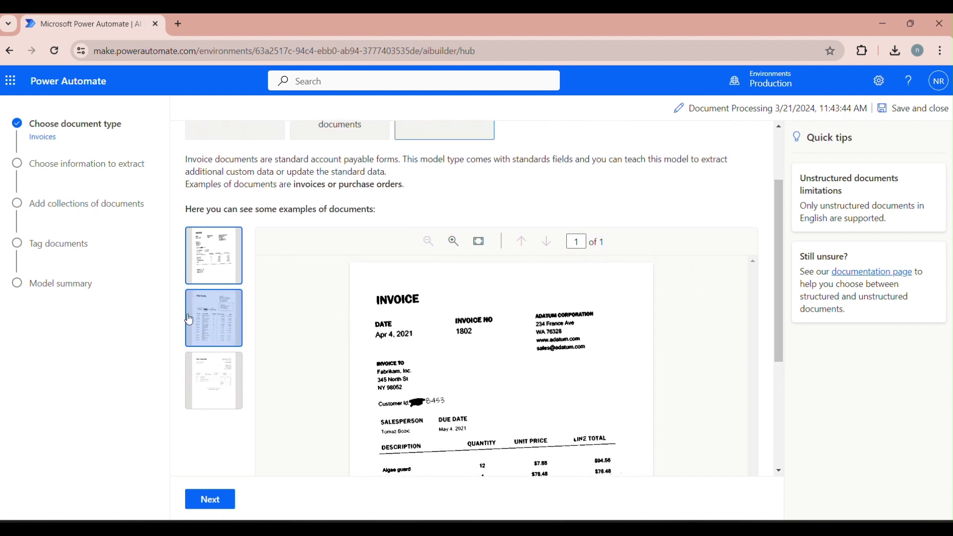
click(205, 318)
click(208, 385)
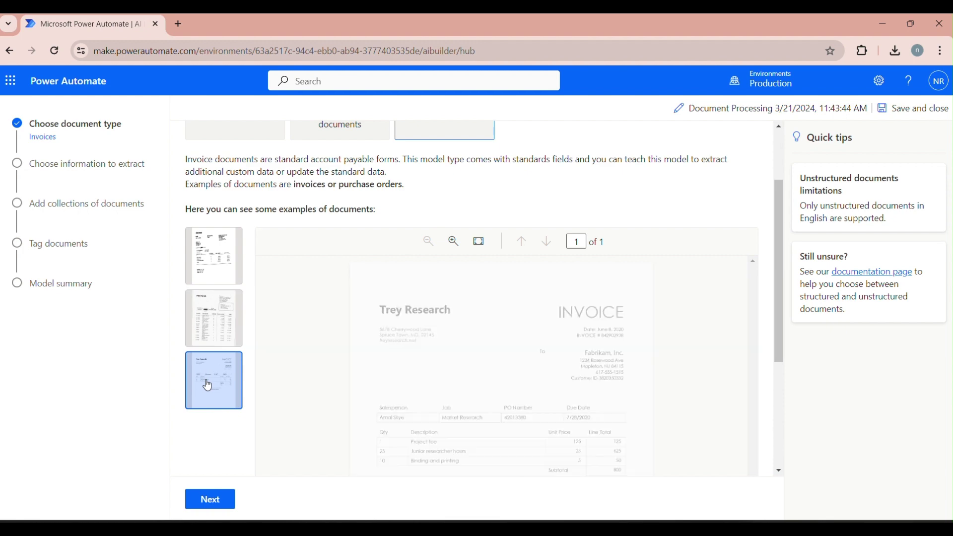
drag(779, 271, 799, 416)
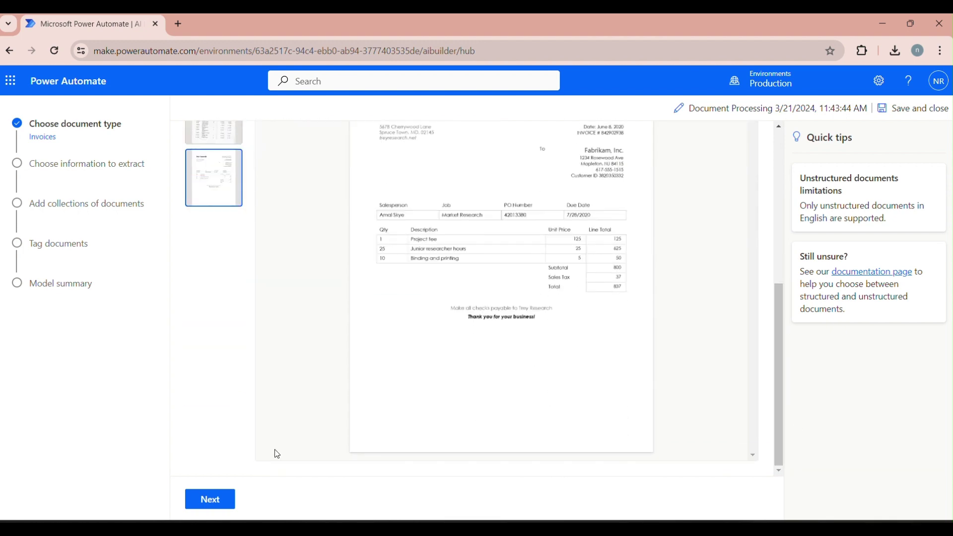
click(210, 501)
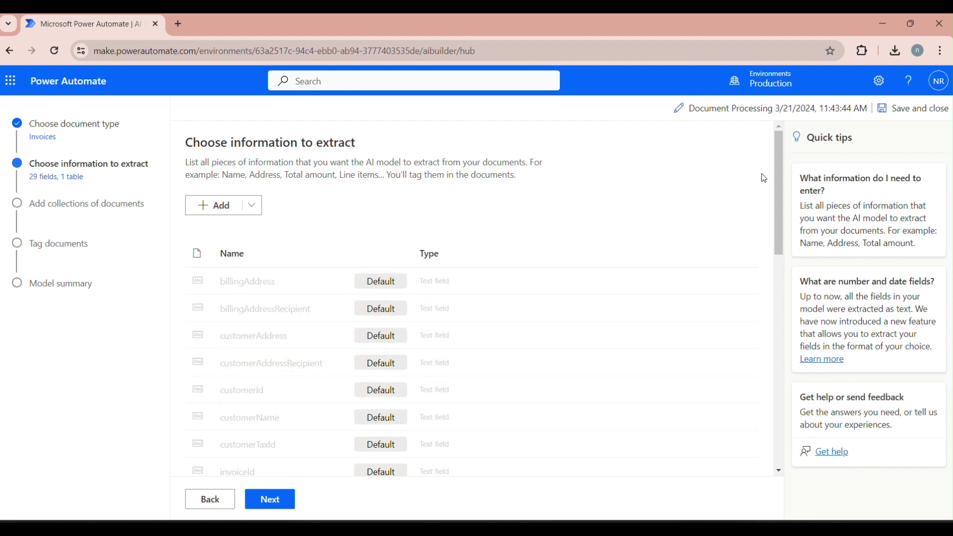
- Review the default invoice fields and check the format options of the amountDue number field without changing them
drag(776, 181, 774, 393)
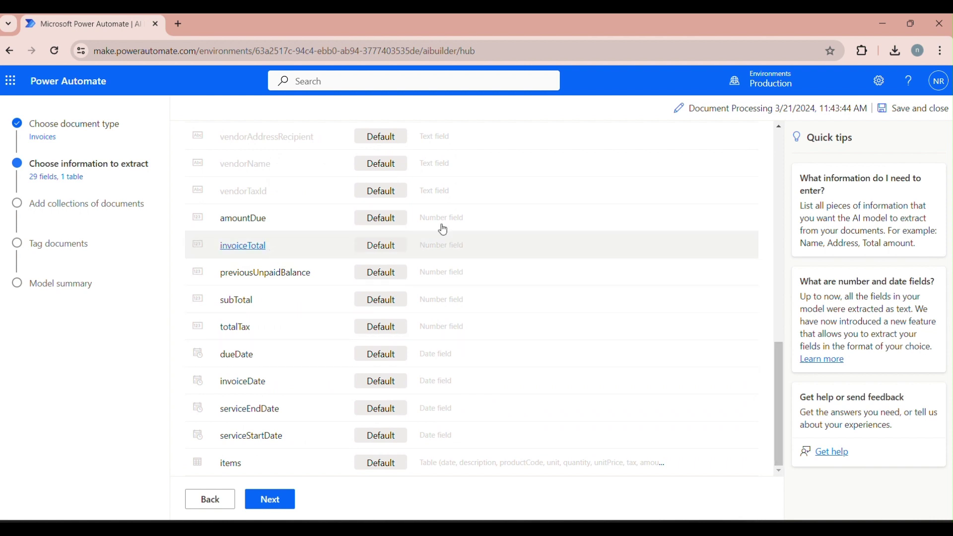
mouse_move(777, 350)
mouse_down()
mouse_move(778, 138)
mouse_move(778, 350)
mouse_up()
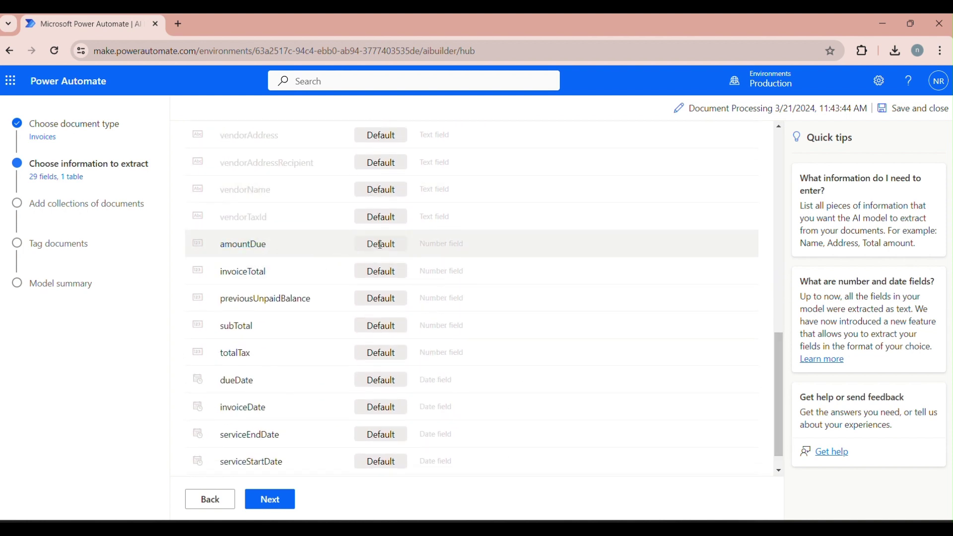
click(253, 245)
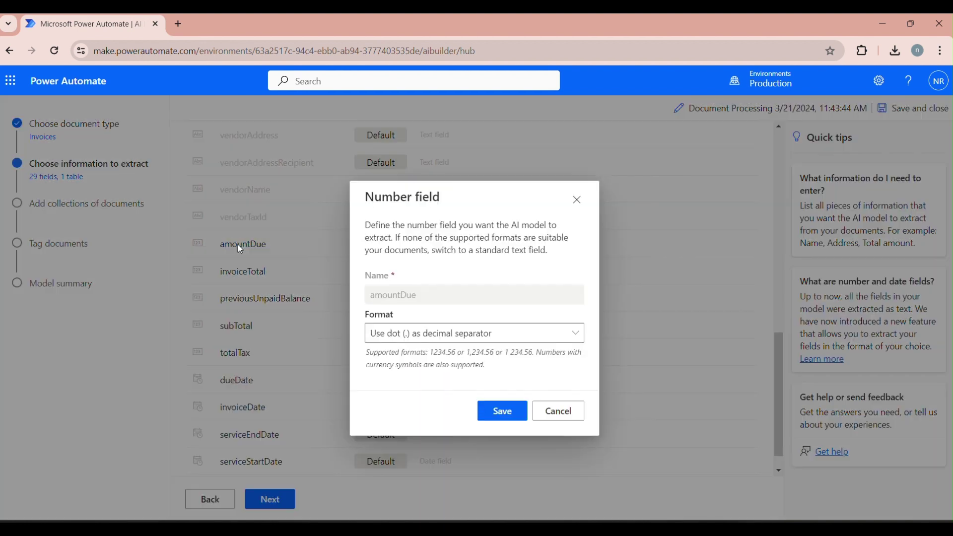
click(502, 338)
click(502, 344)
click(560, 418)
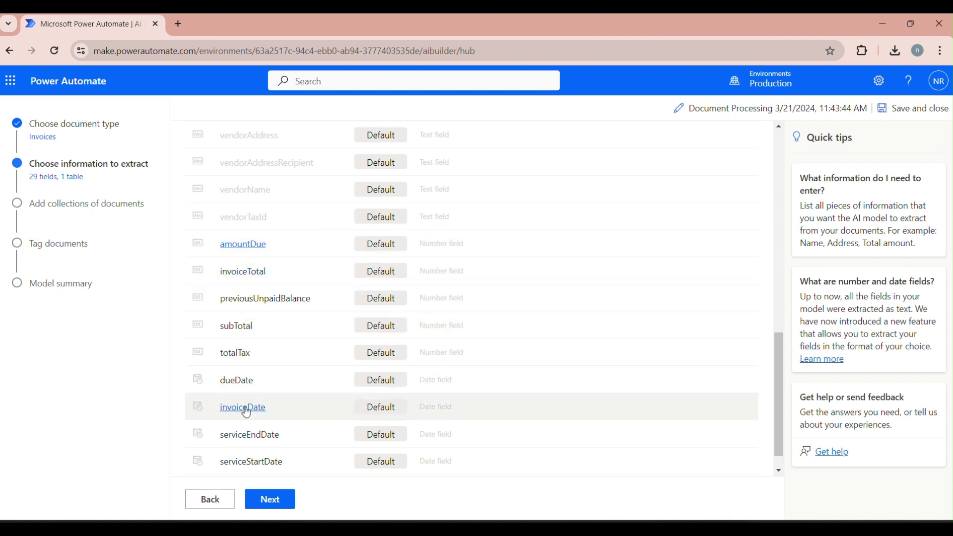
- Inspect the columns of the default items table and the date format settings of the serviceEndDate field
drag(780, 420, 781, 431)
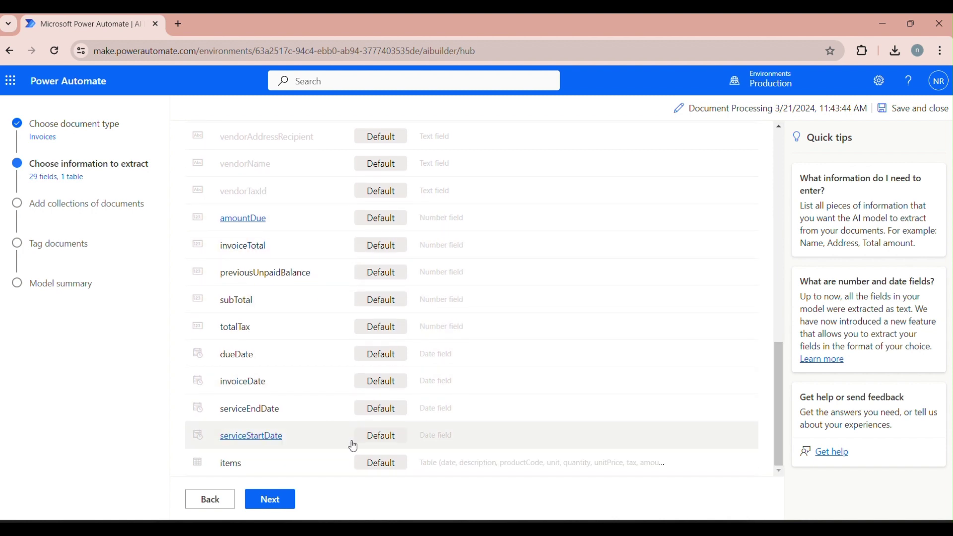
click(226, 465)
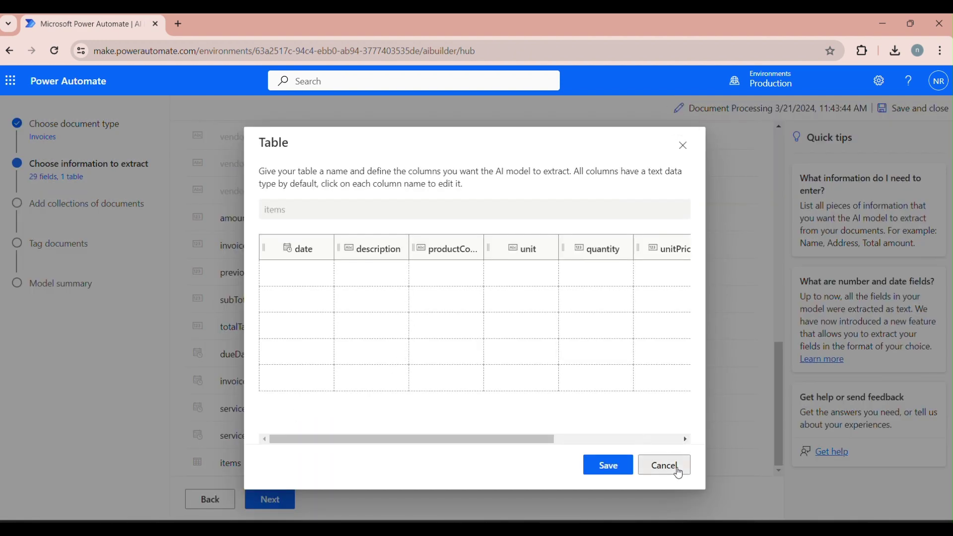
click(675, 470)
click(252, 411)
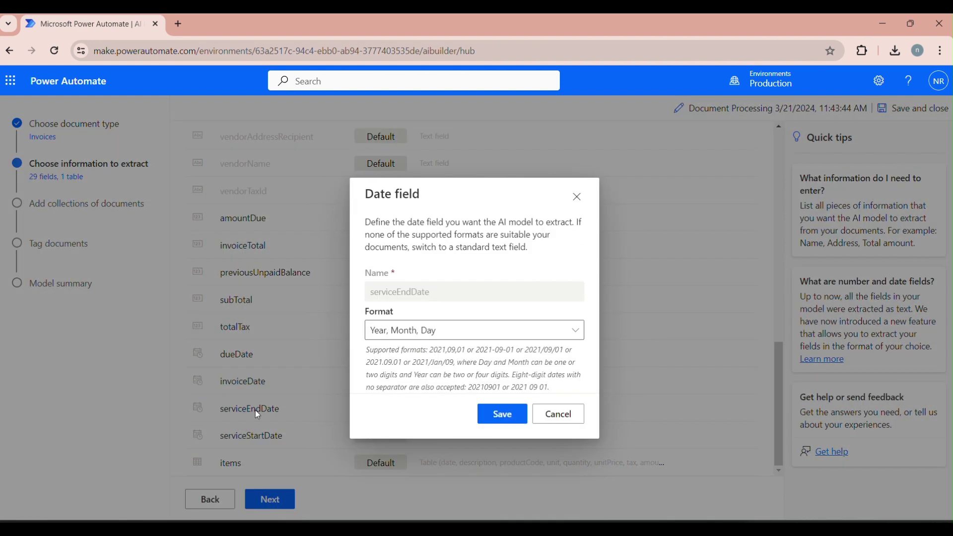
click(544, 416)
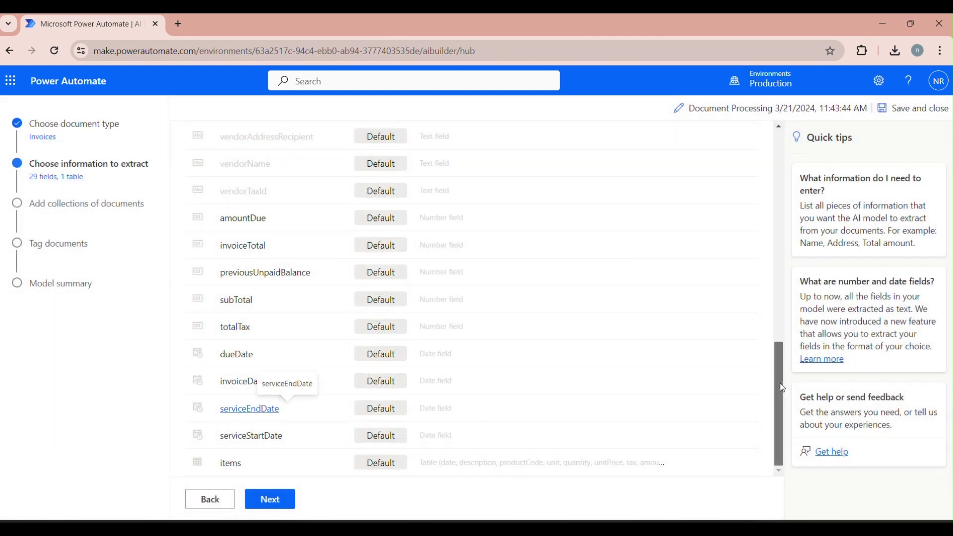
- Add a custom text field named Cust_InvoiceNumber to the information to extract
drag(780, 383, 779, 164)
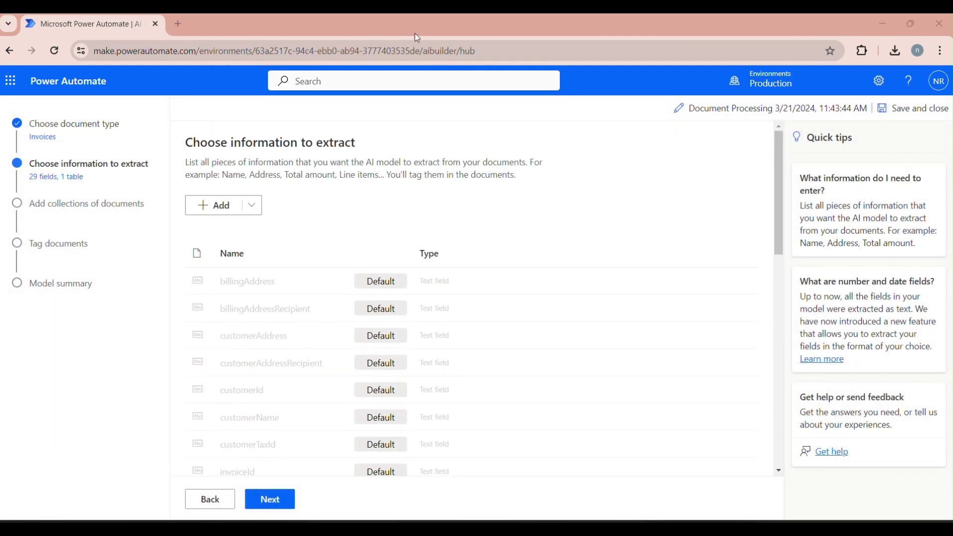
click(252, 207)
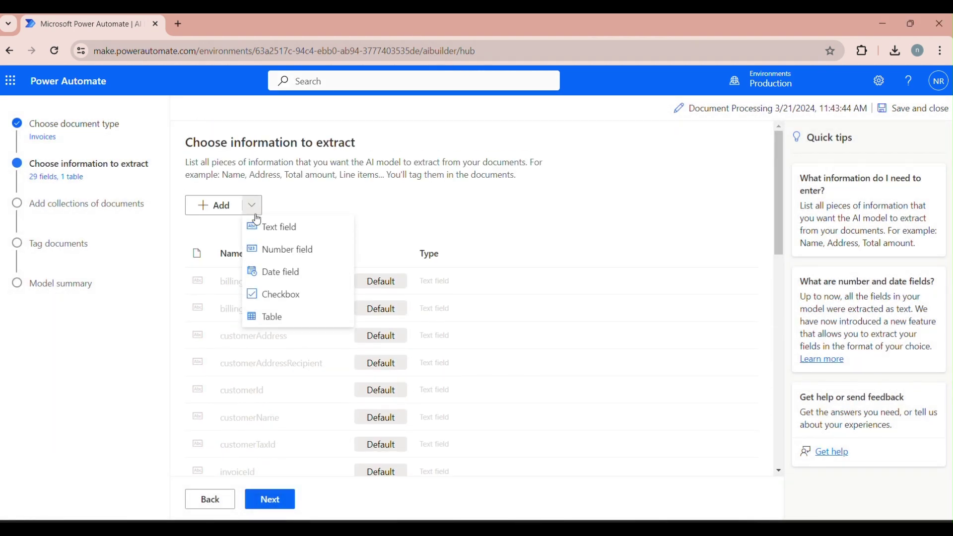
click(280, 249)
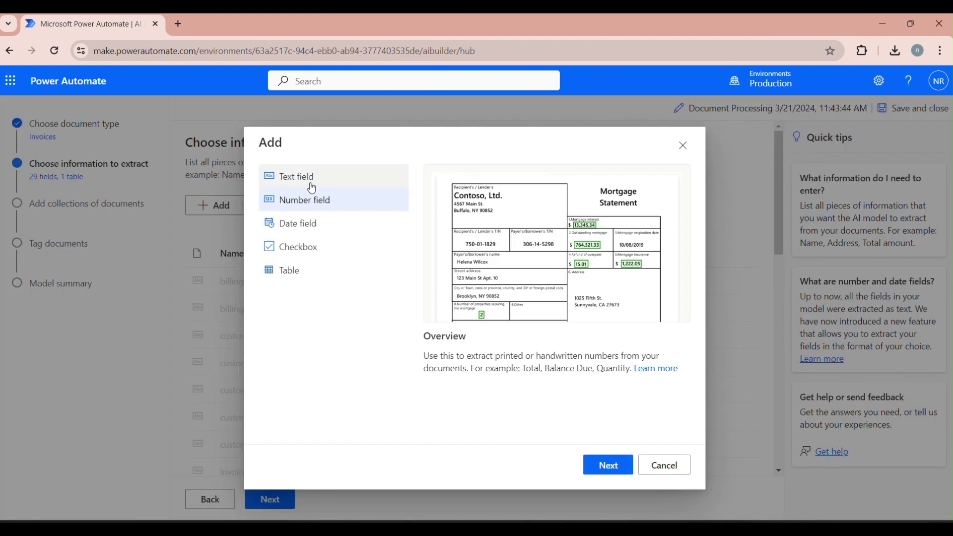
click(306, 185)
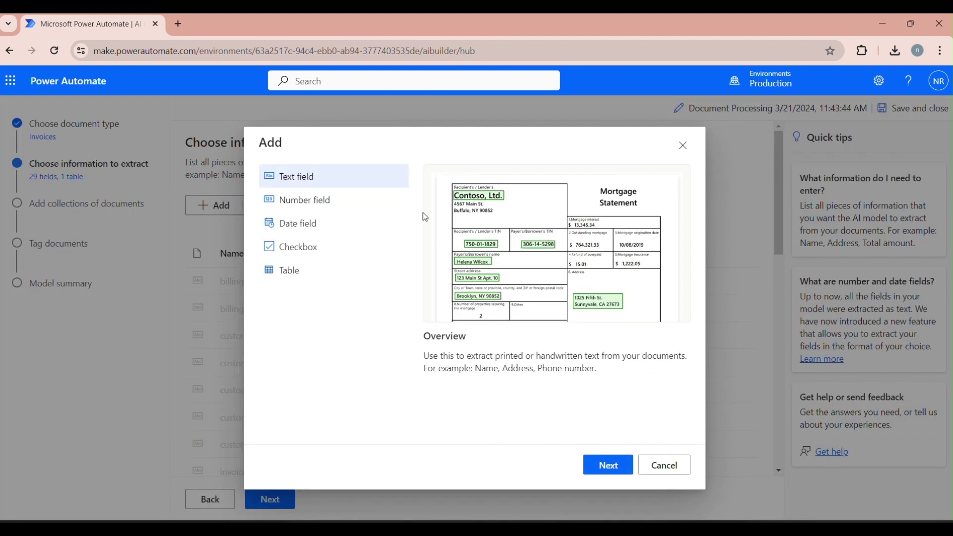
click(612, 466)
text(I)
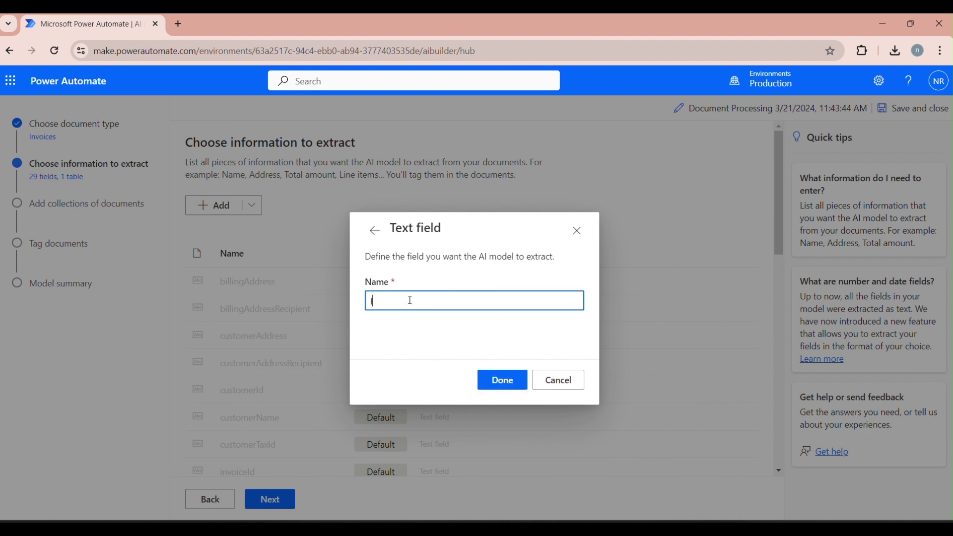
text(nvoiceNumber)
click(373, 302)
text(Cust_)
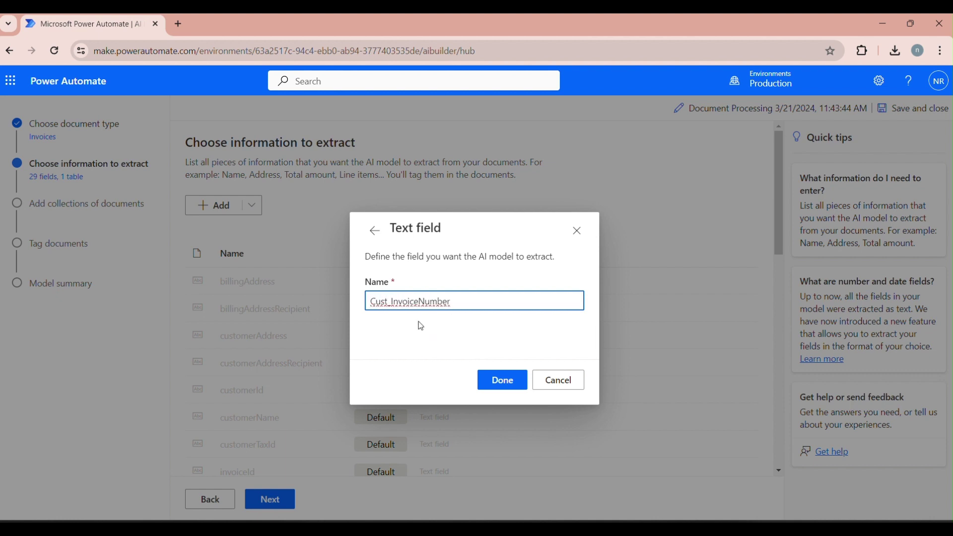
key(shift+Home)
click(508, 383)
- Add a custom date field named Cust_Date with the Day, Month, Year format to the information to extract
click(222, 207)
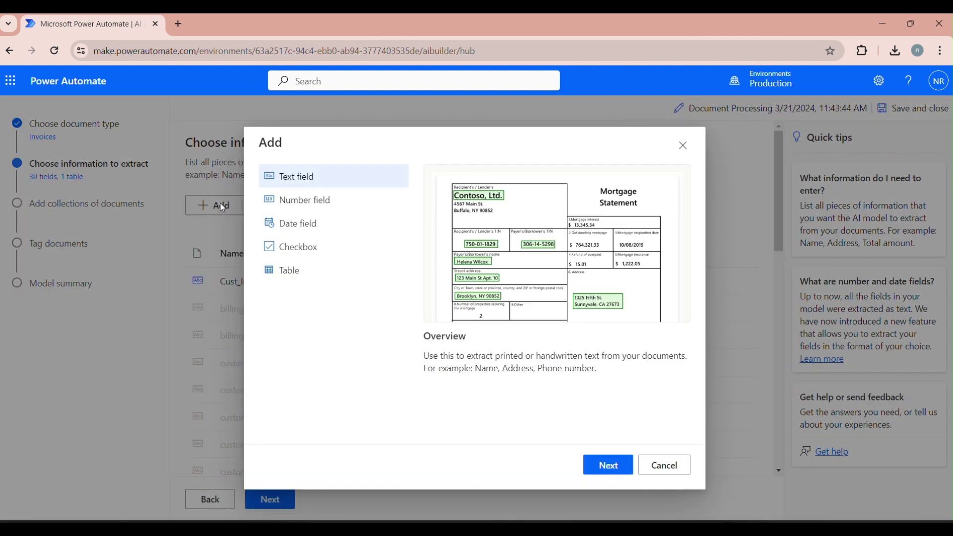
click(311, 230)
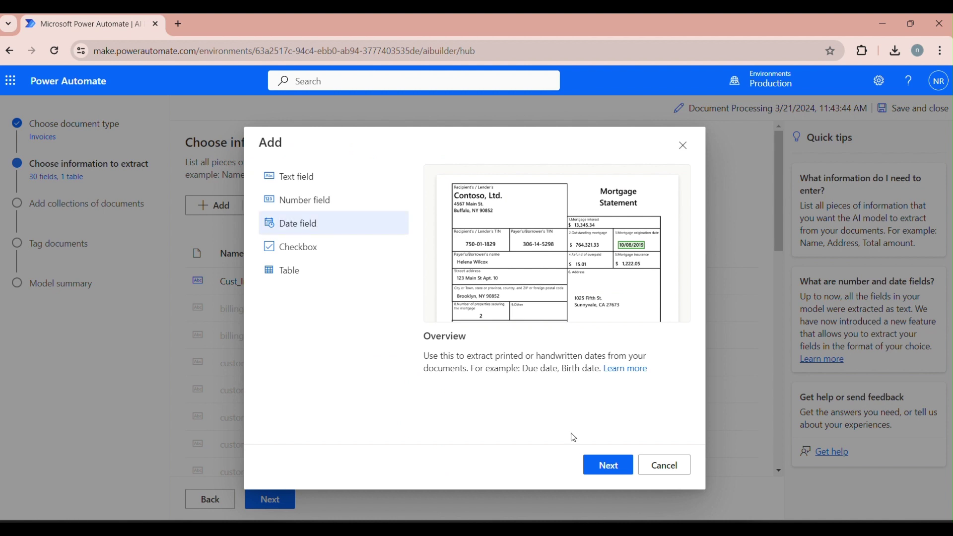
click(598, 469)
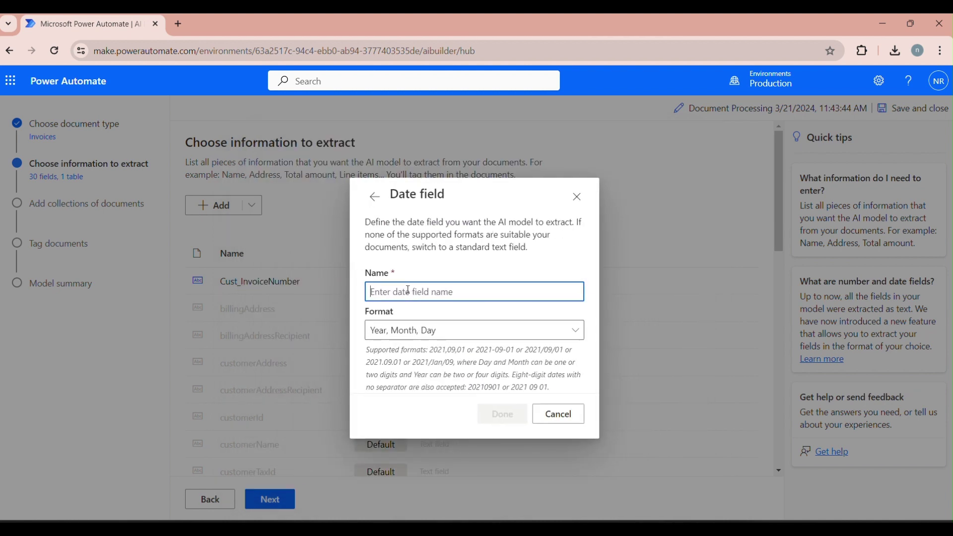
text(Cust_D)
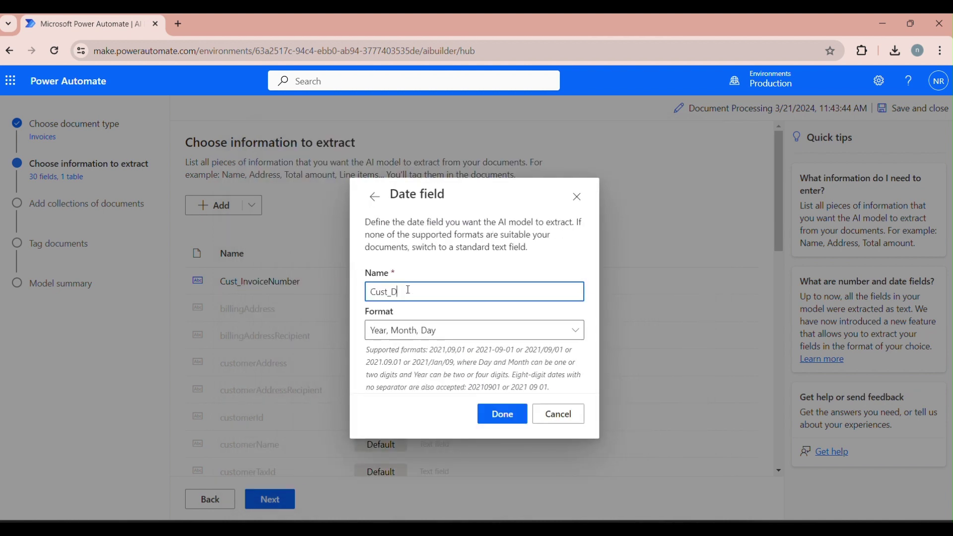
click(452, 336)
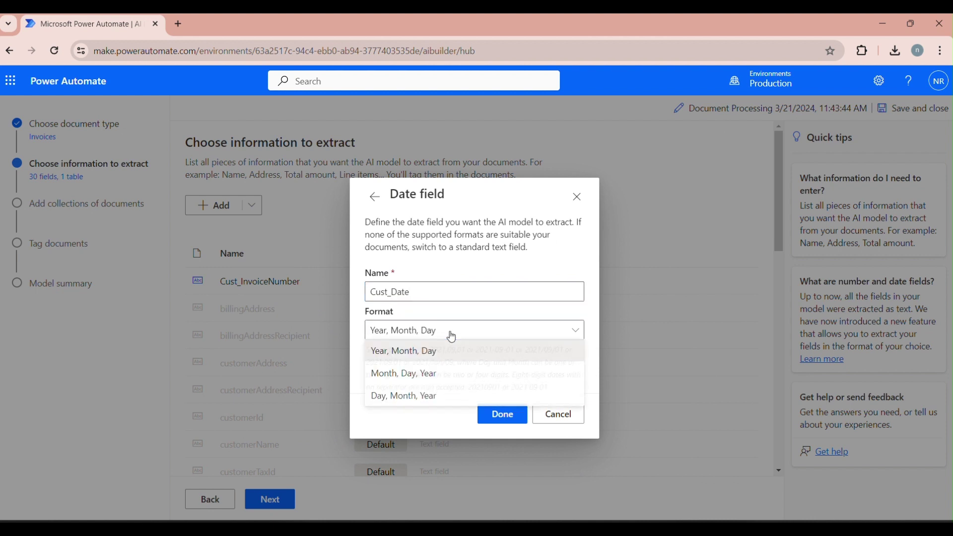
click(398, 399)
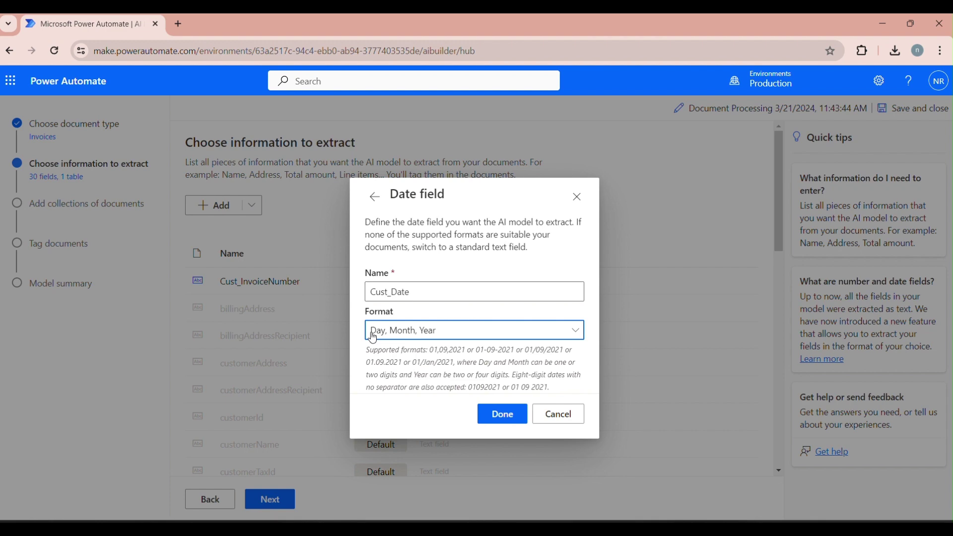
click(502, 415)
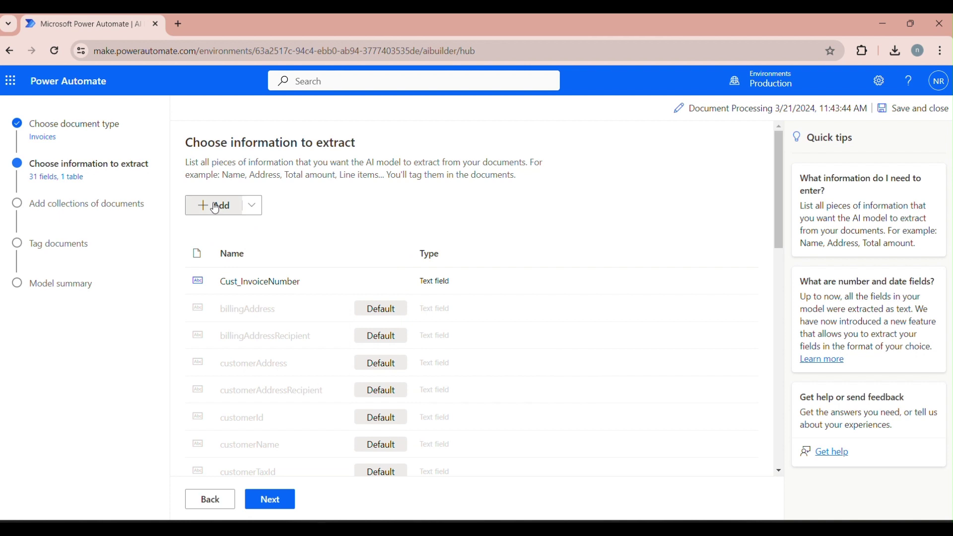
- Add a custom text field named Cust_CompanyName to the information to extract
click(215, 208)
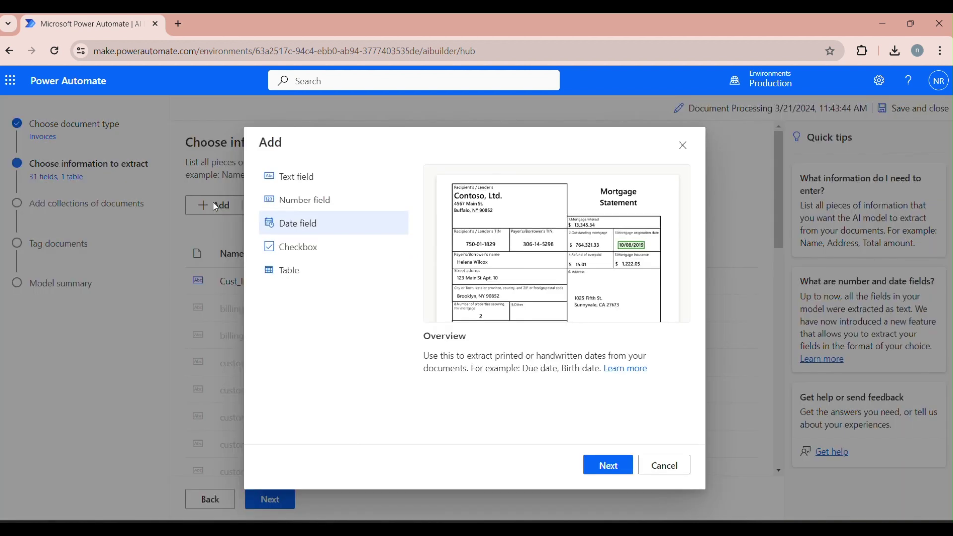
click(319, 185)
click(604, 465)
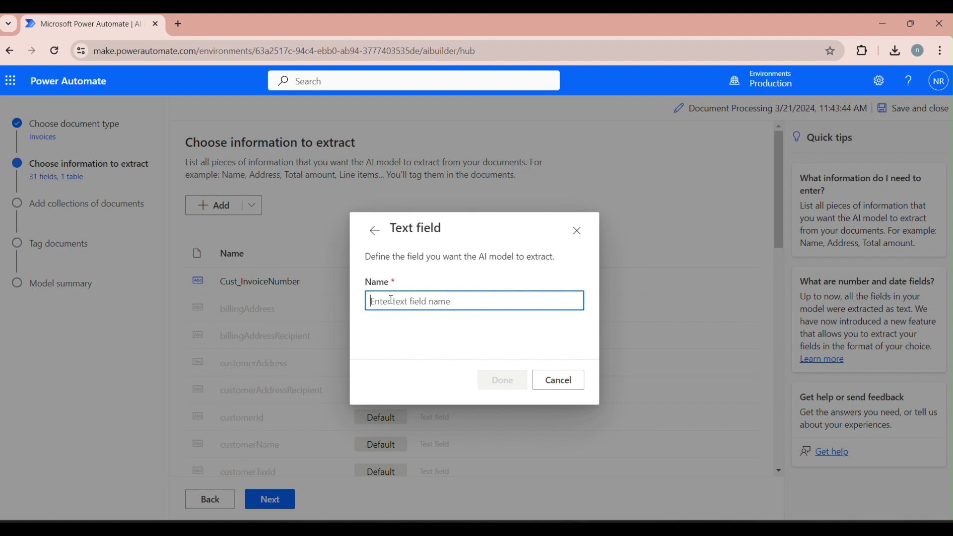
text(Cust_CompanyName)
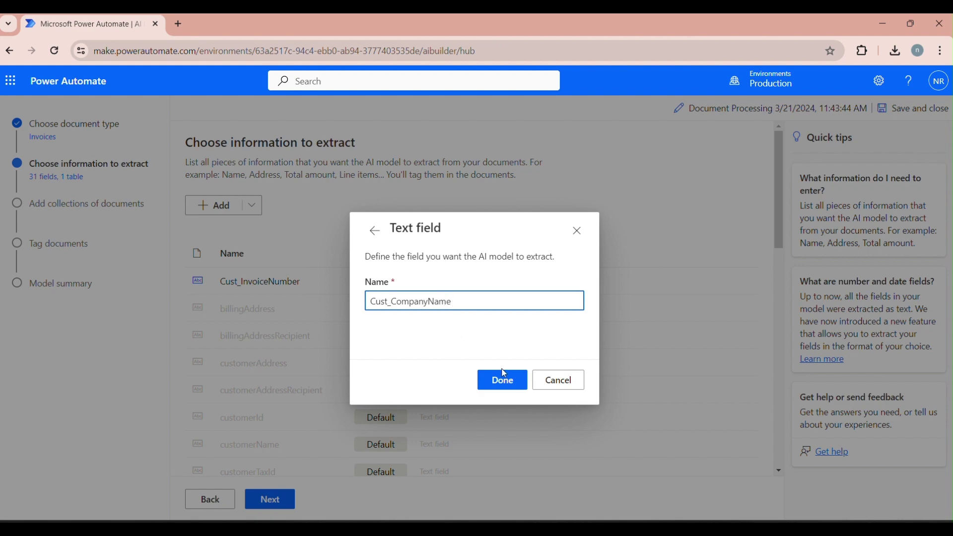
click(503, 380)
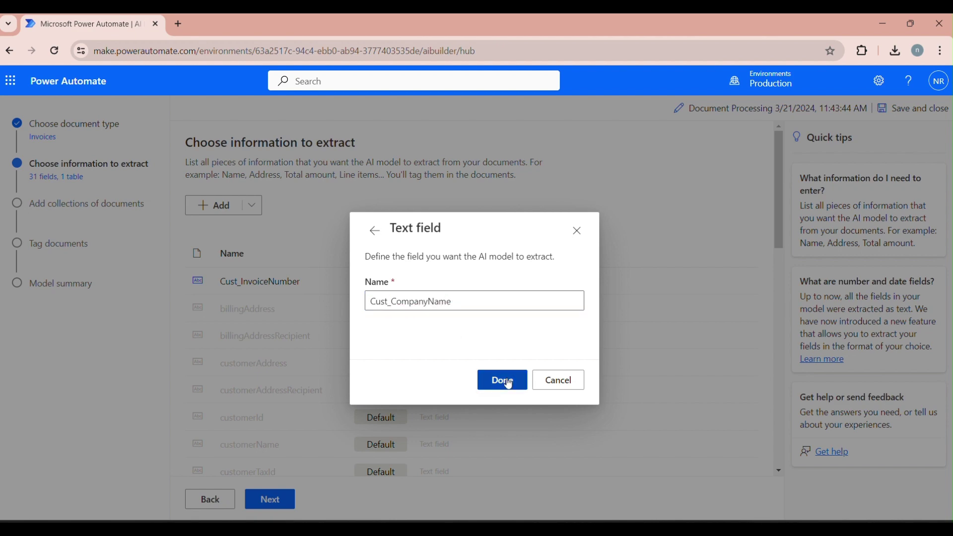
- Add a custom text field named Cust_ShipToAdd to the information to extract
click(218, 205)
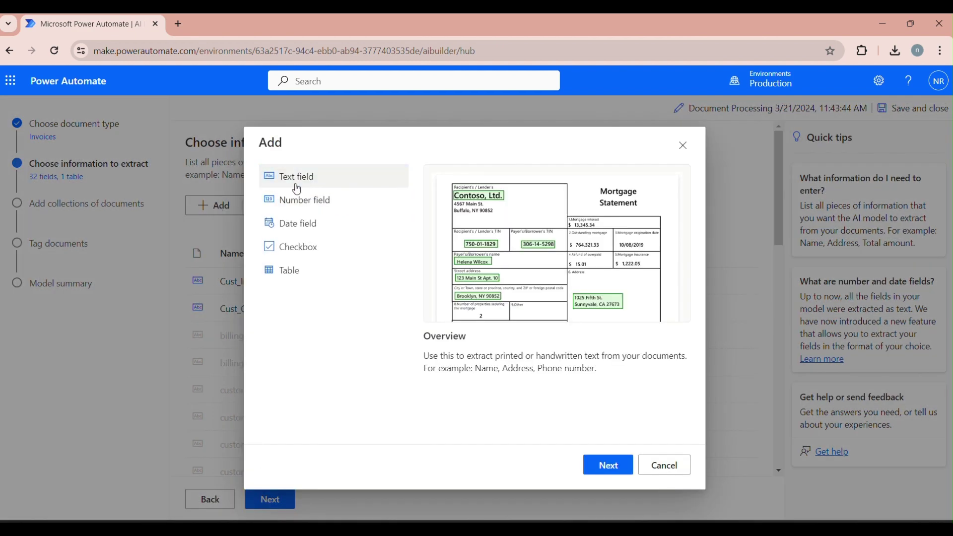
click(605, 466)
text(Cust_ShipToAdd)
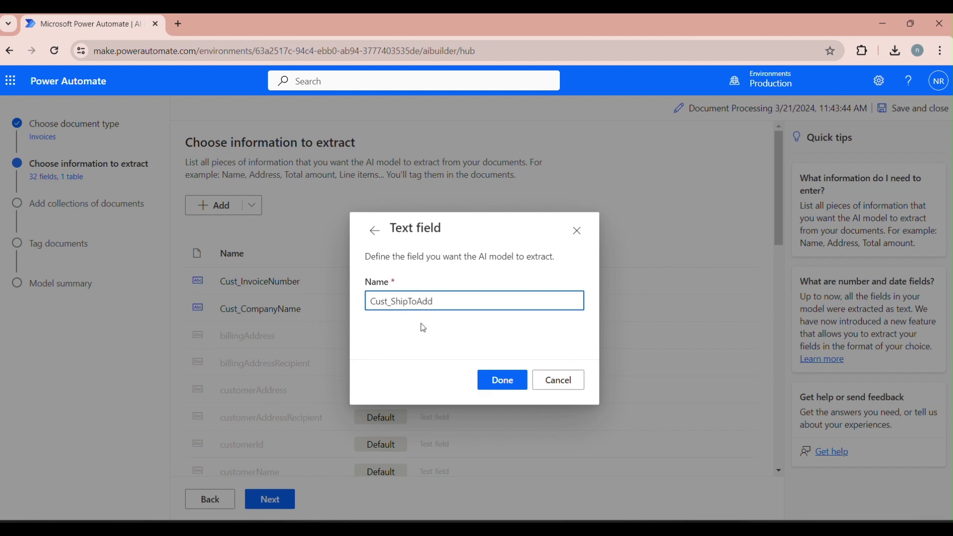
click(502, 380)
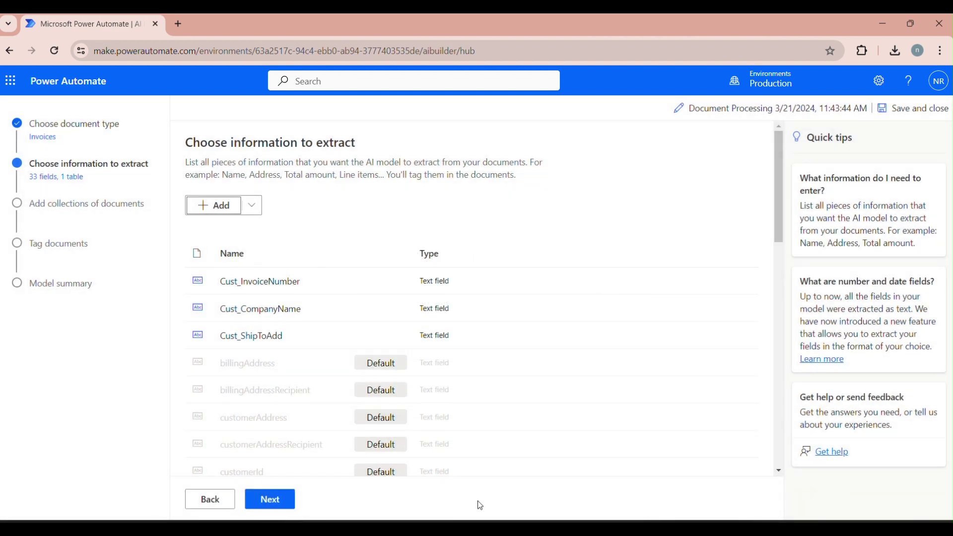
- Switch to File Explorer, examine the company name, date, invoice number and addresses in Modern-Word-Invoice-2.pdf, and return to the model in Power Automate
key(alt+Tab)
click(171, 145)
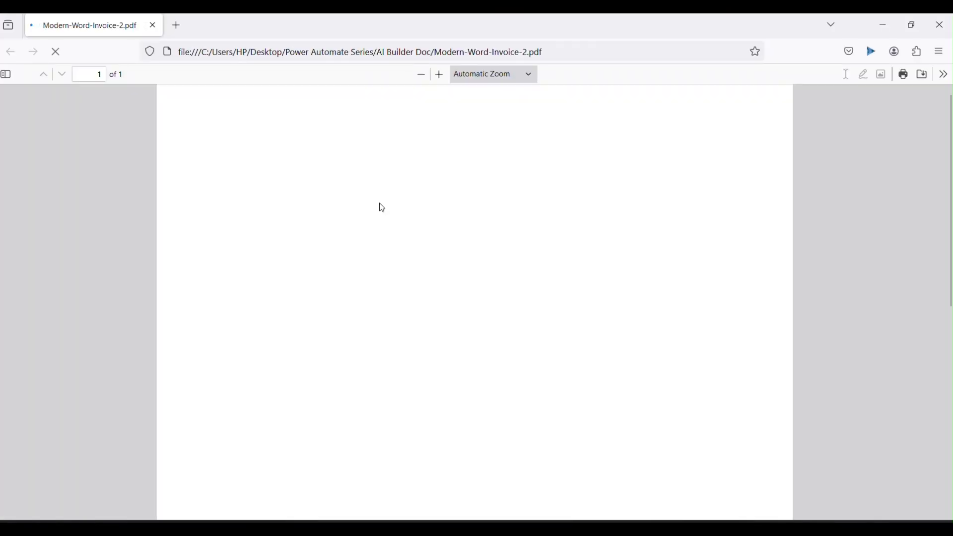
drag(228, 206, 346, 205)
click(671, 281)
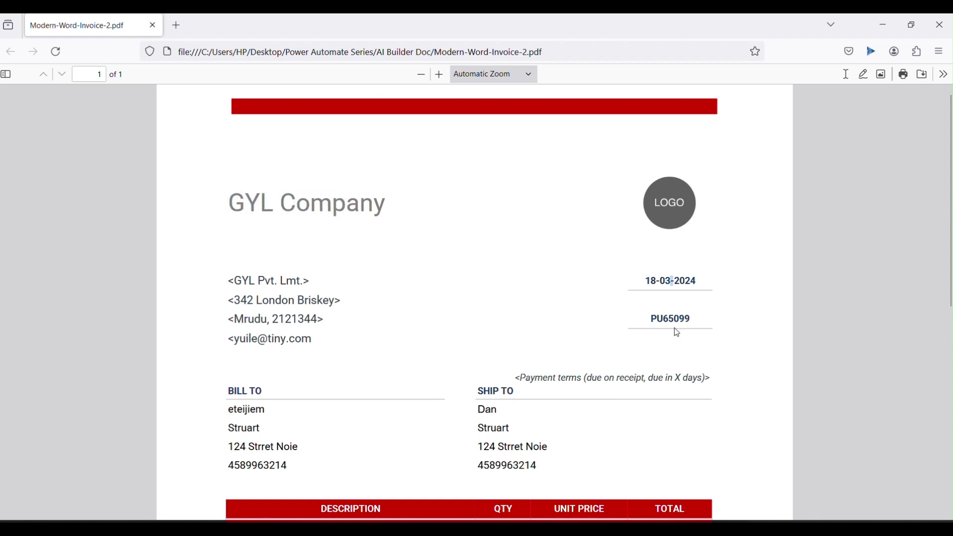
drag(671, 318, 231, 410)
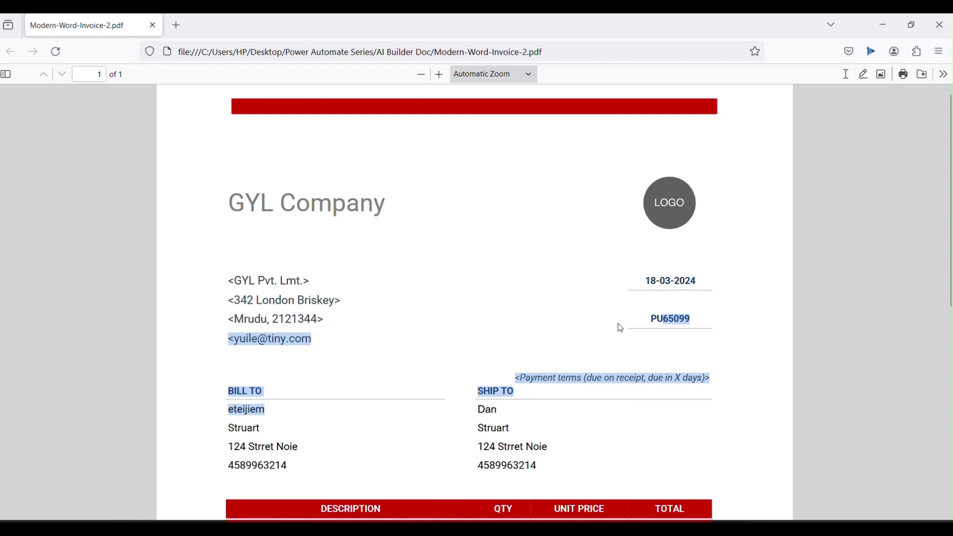
click(942, 29)
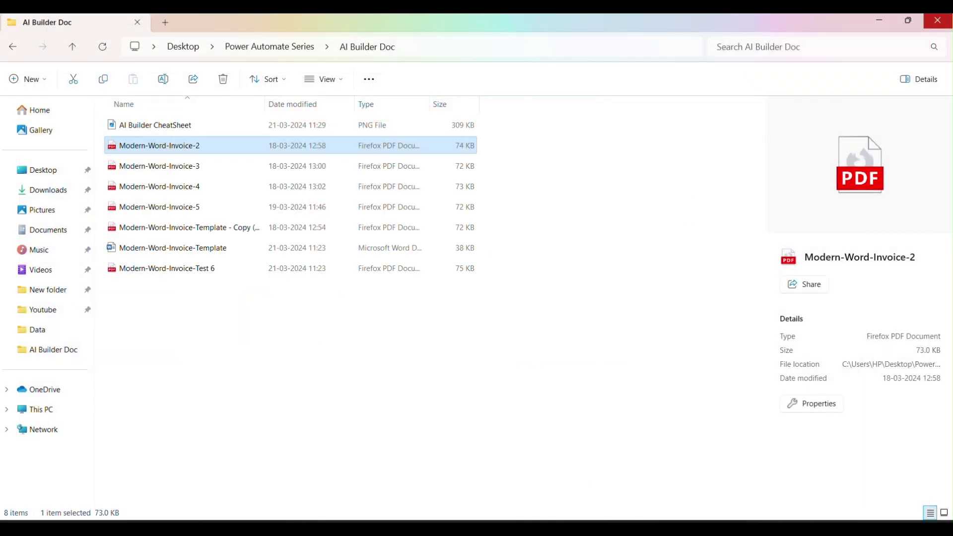
key(alt+Tab)
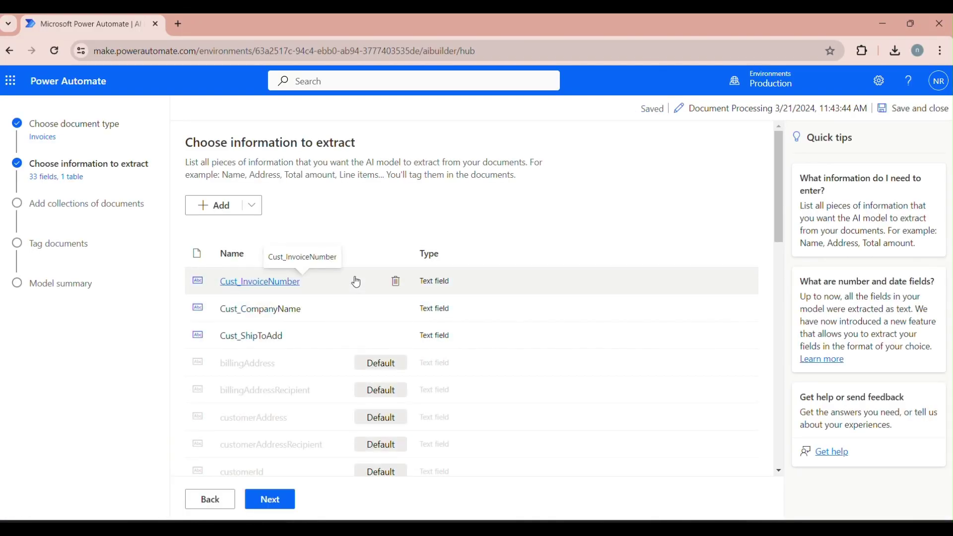
- Continue to adding collections of documents, create a new collection and read the tip on how many examples it needs
drag(780, 217, 787, 188)
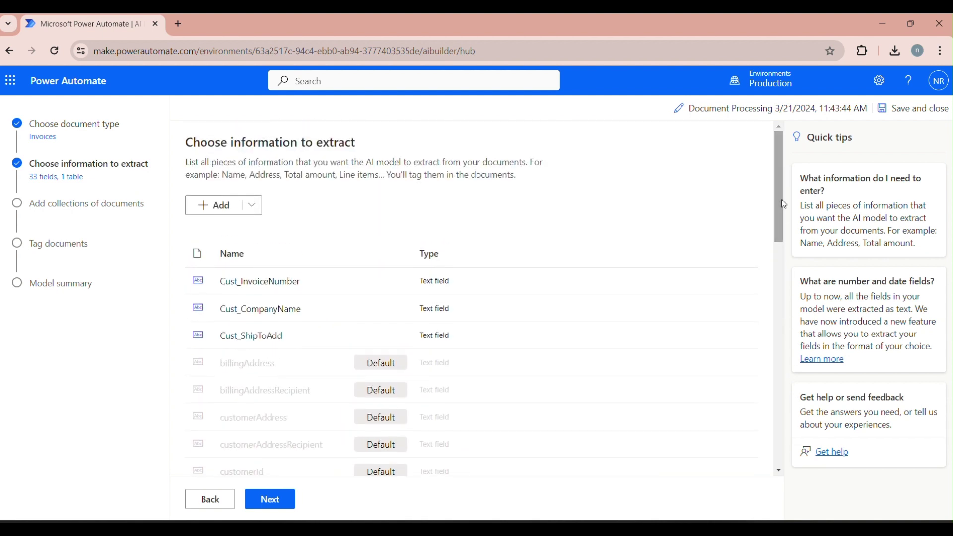
click(272, 502)
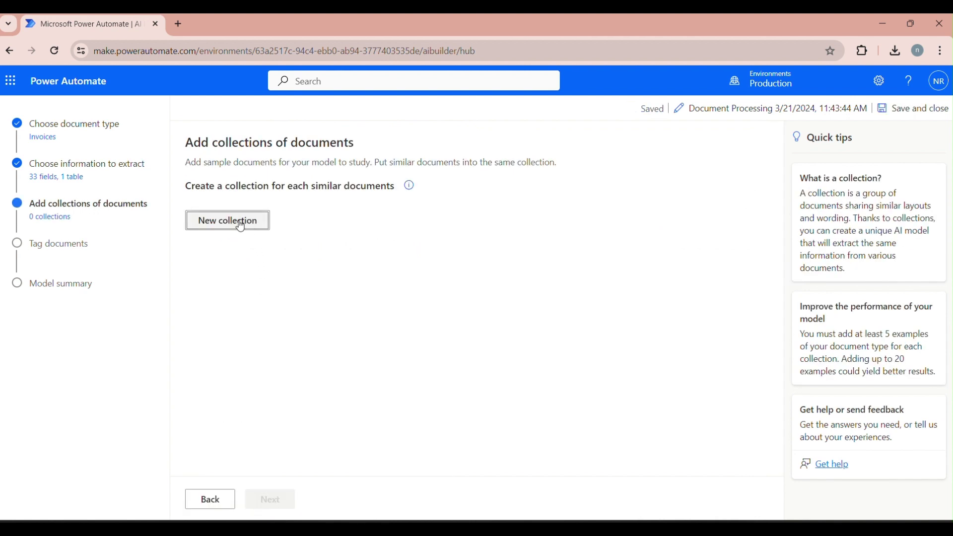
click(230, 221)
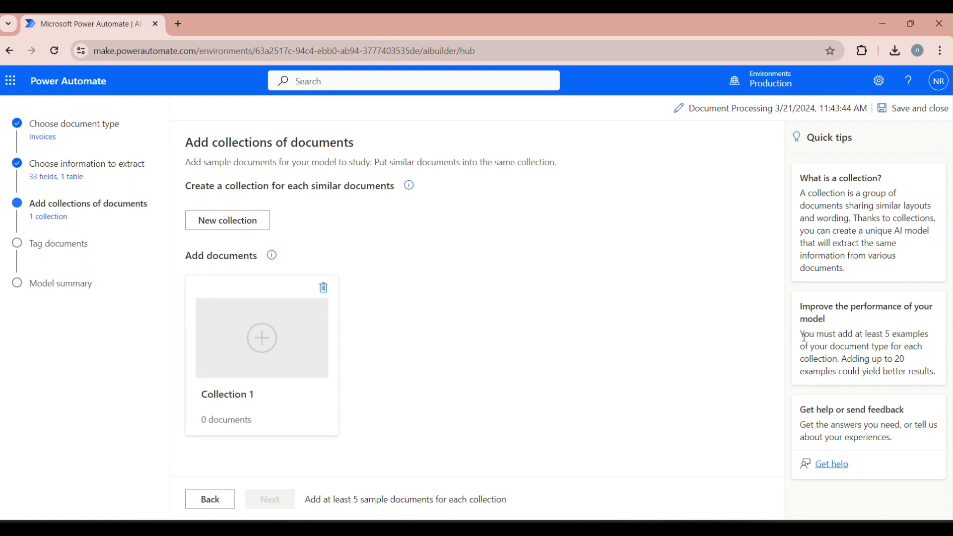
drag(806, 337, 933, 371)
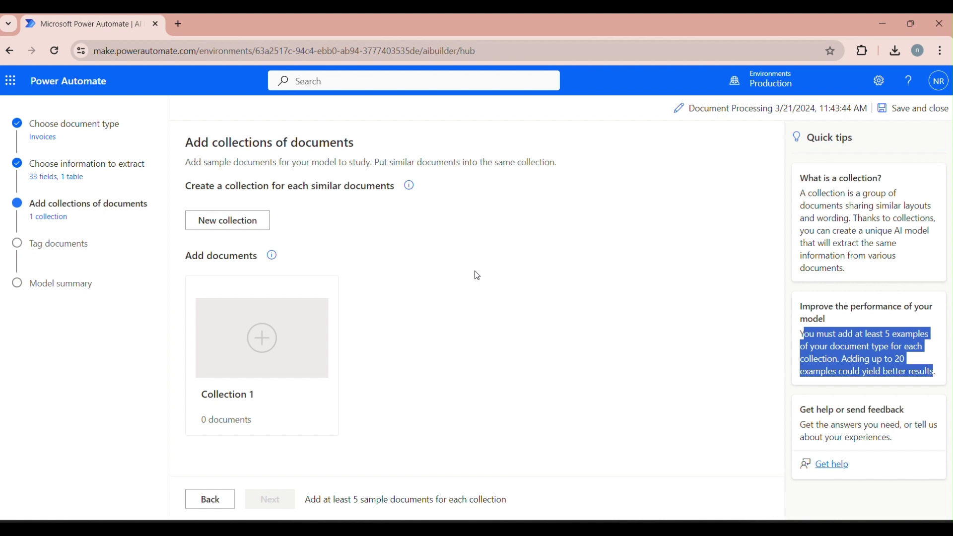
- Start adding documents to Collection 1 with My device as the data source
click(258, 338)
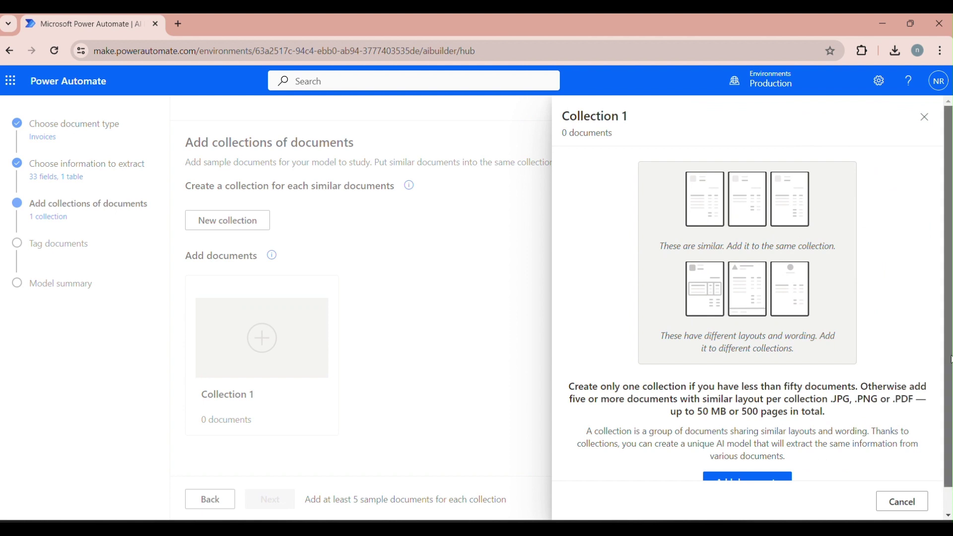
scroll(947, 358, down, 1)
click(752, 456)
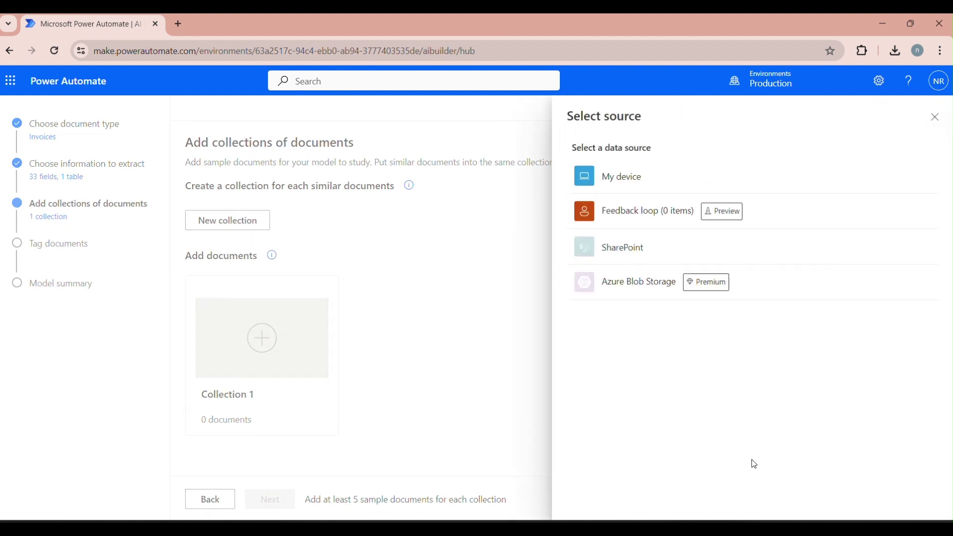
click(617, 182)
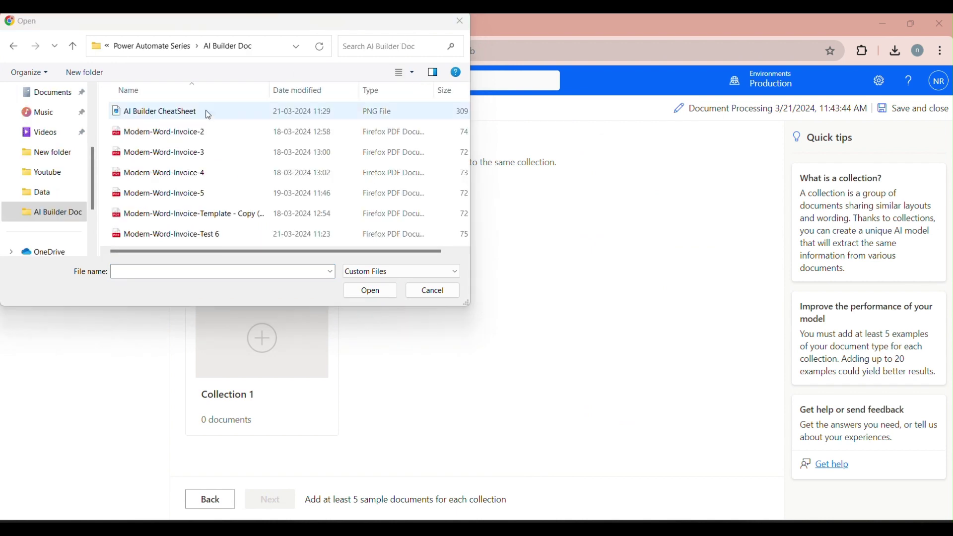
- Upload Modern-Word-Invoice-2 through Modern-Word-Invoice-5 and Modern-Word-Invoice-Template - Copy (2) as the training PDFs of Collection 1
click(165, 135)
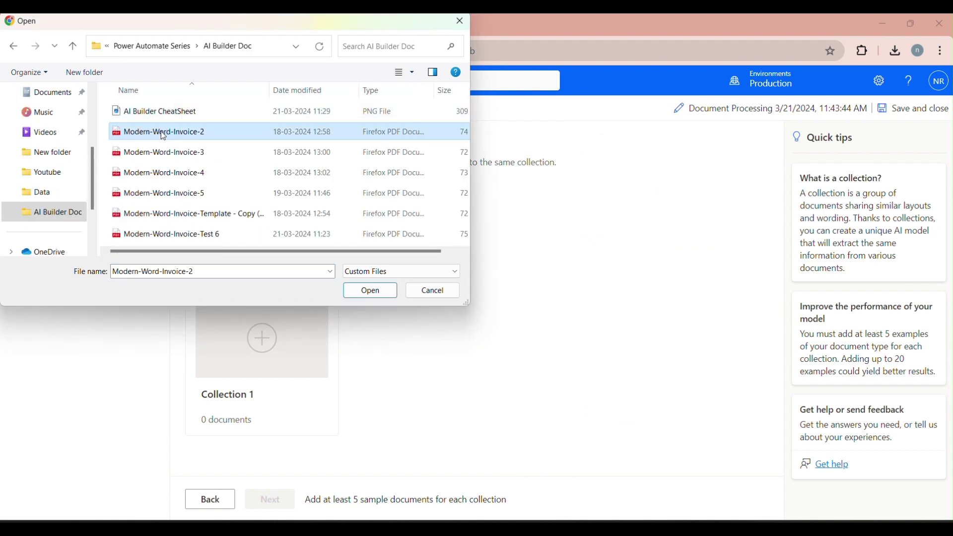
key(shift+Down)
key(shift+Down)
key(shift+Down)
key(shift+Down)
click(369, 291)
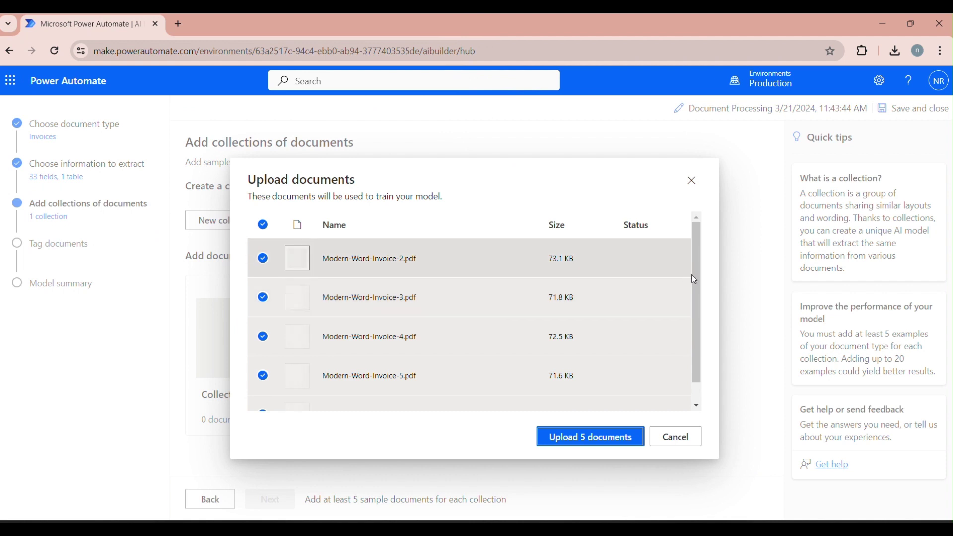
scroll(694, 323, down, 1)
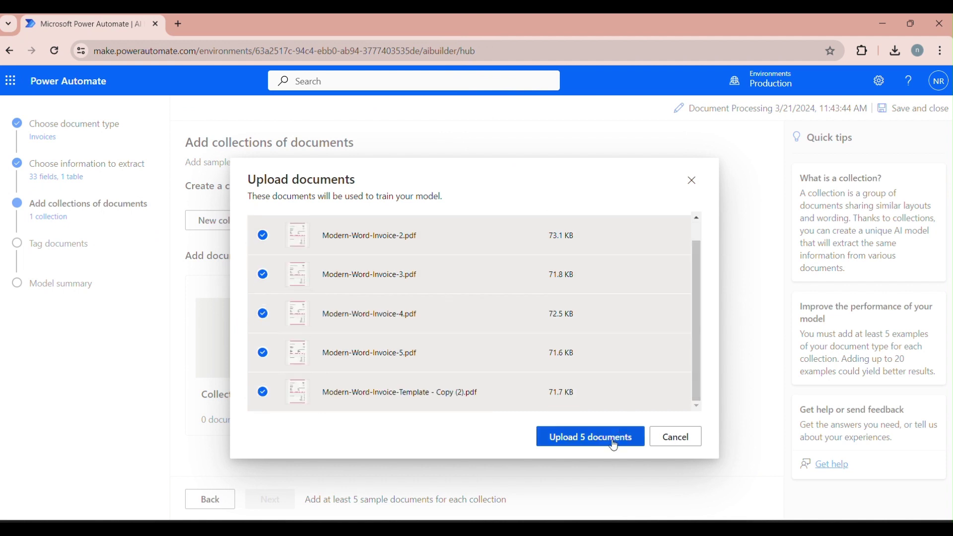
click(593, 447)
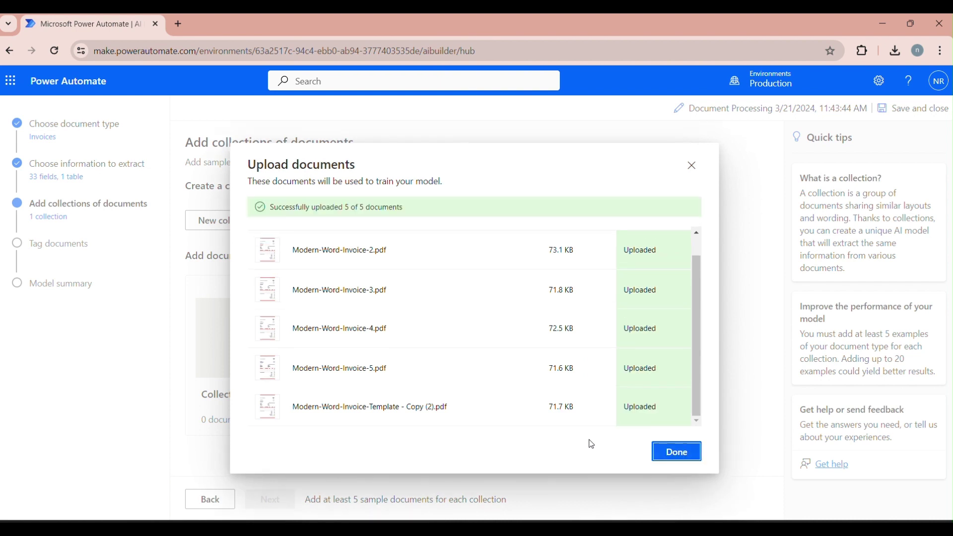
scroll(700, 343, up, 1)
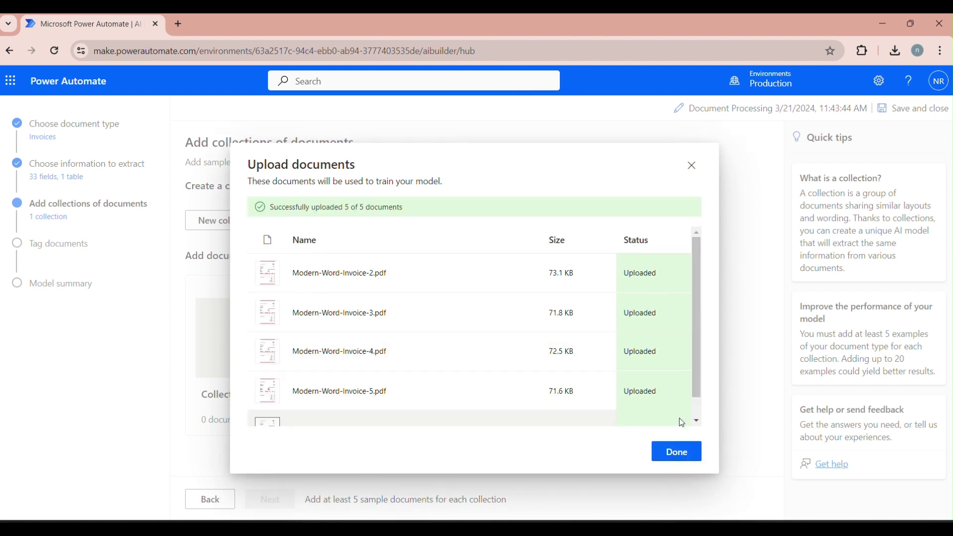
click(678, 453)
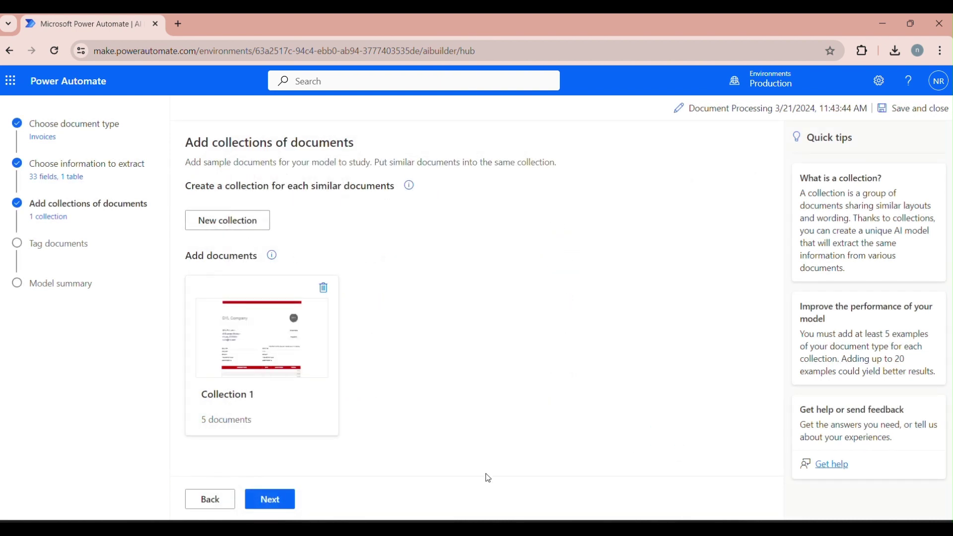
- Continue to tagging the documents and inspect the field assigned to GYL Company in the first invoice
click(272, 500)
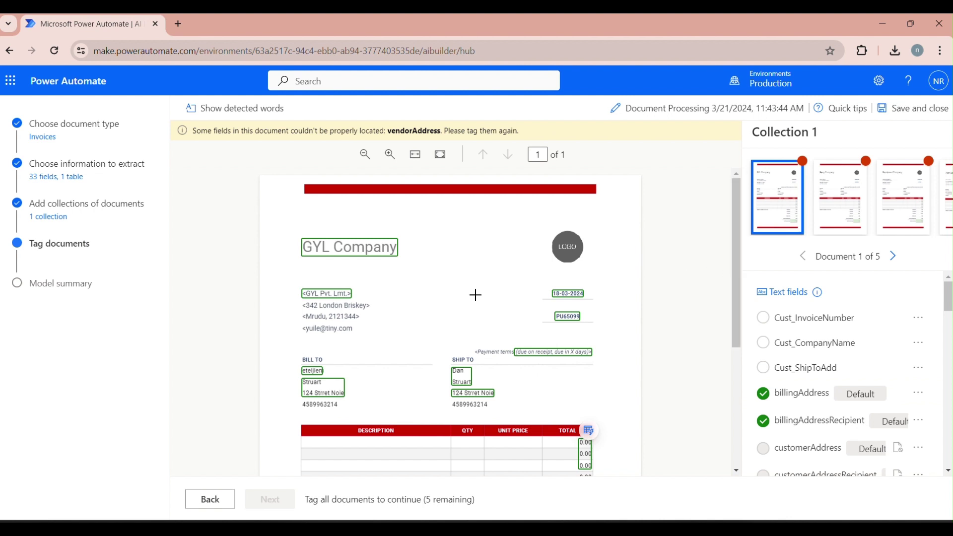
right_click(351, 252)
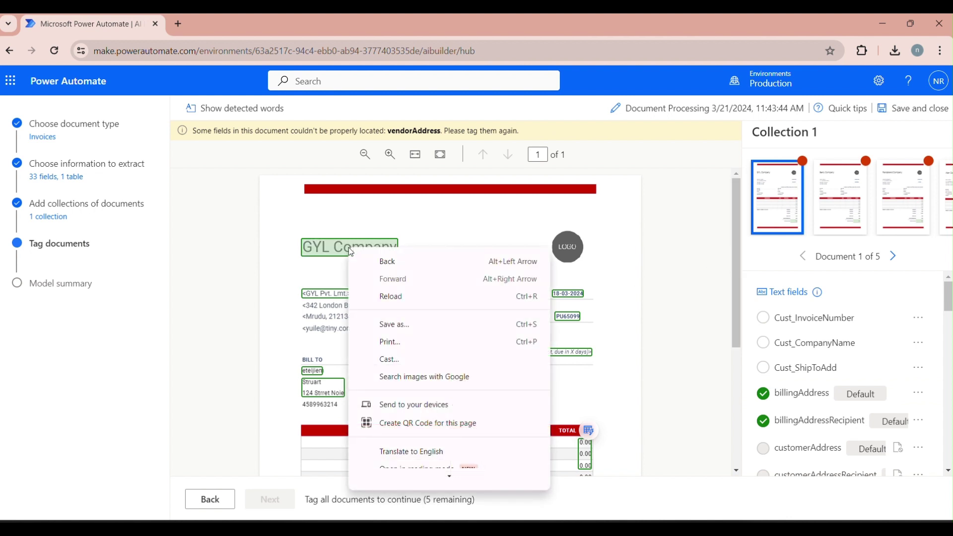
click(326, 254)
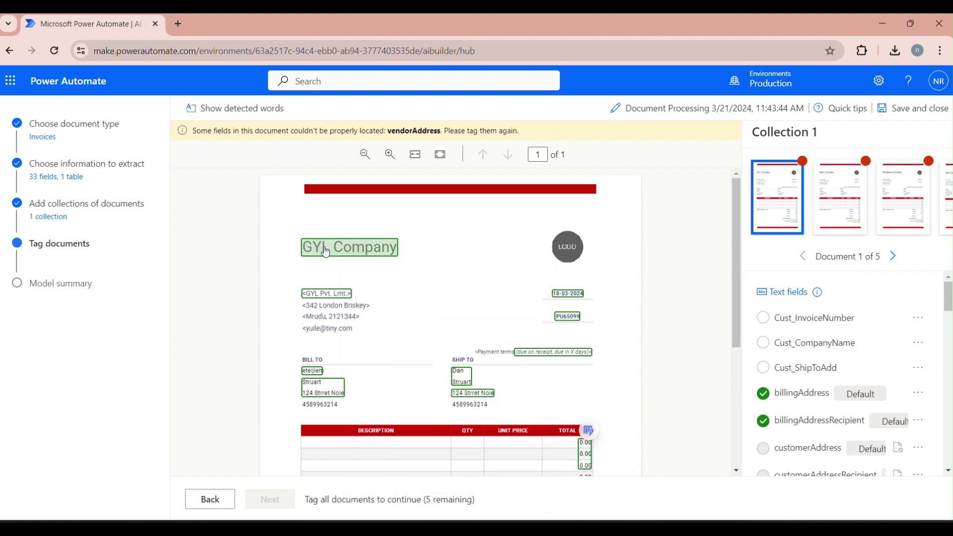
click(326, 254)
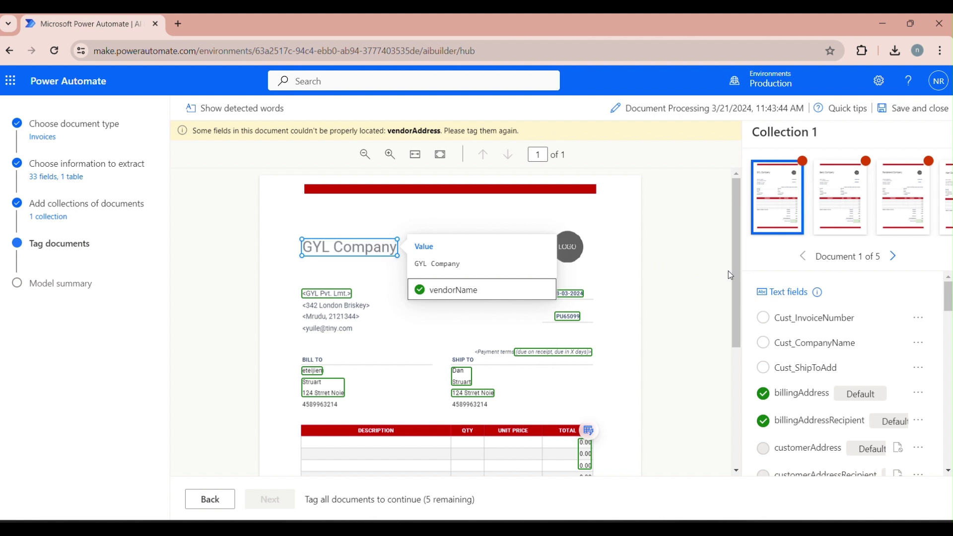
- Mark billingAddress as not available in the document and billingAddressRecipient as not available in the collection
click(920, 393)
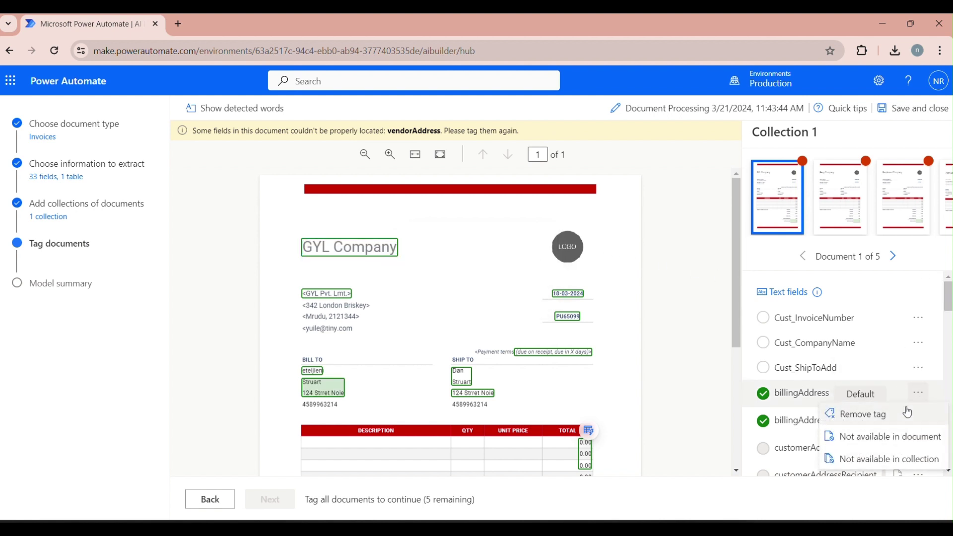
click(872, 437)
drag(950, 304, 951, 319)
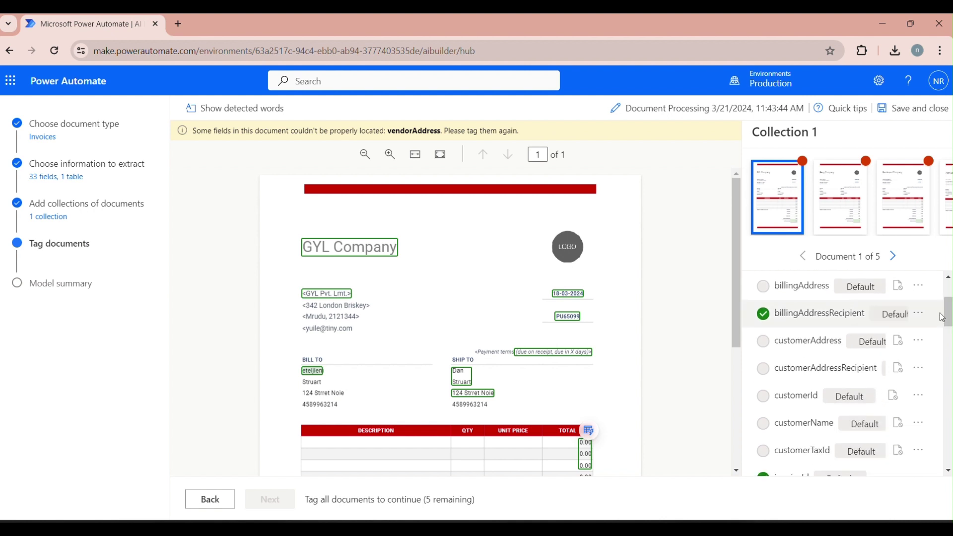
click(919, 313)
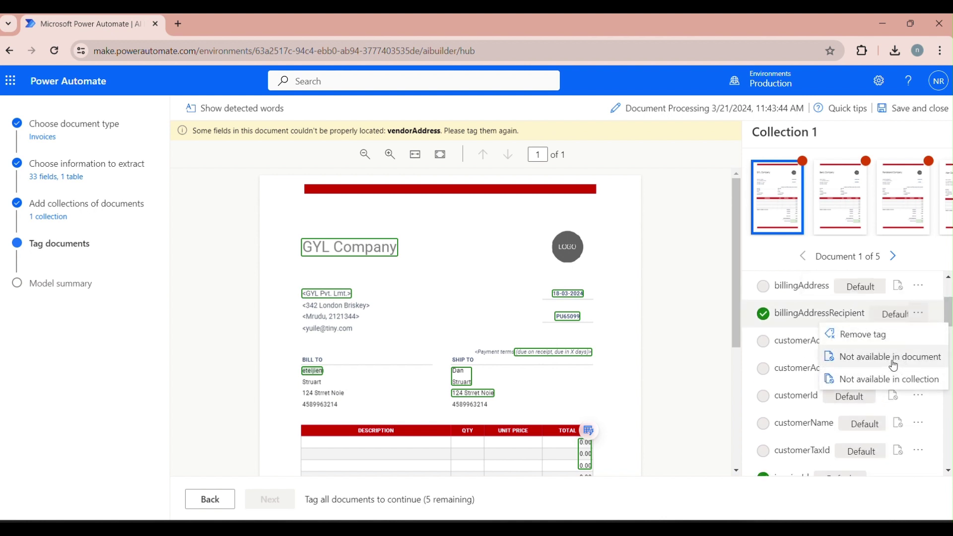
click(835, 379)
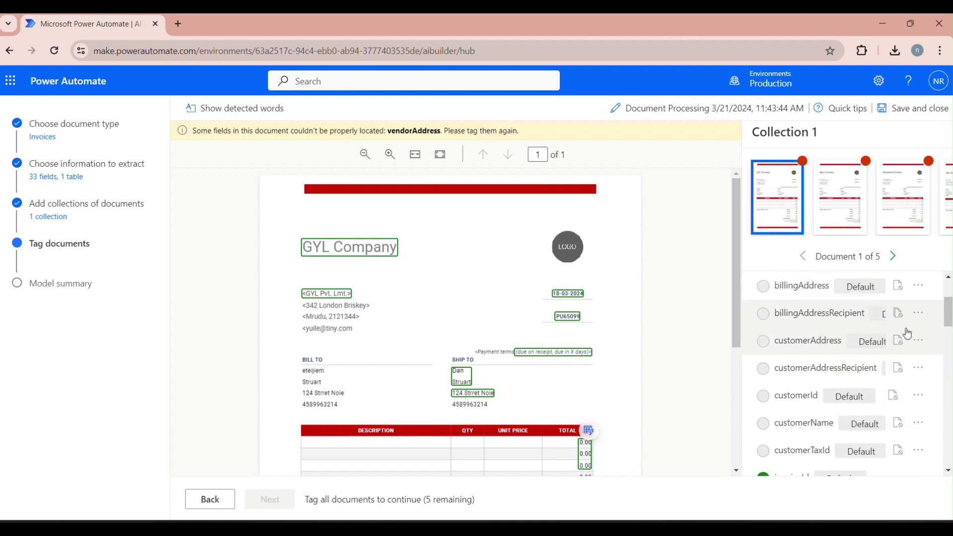
click(919, 286)
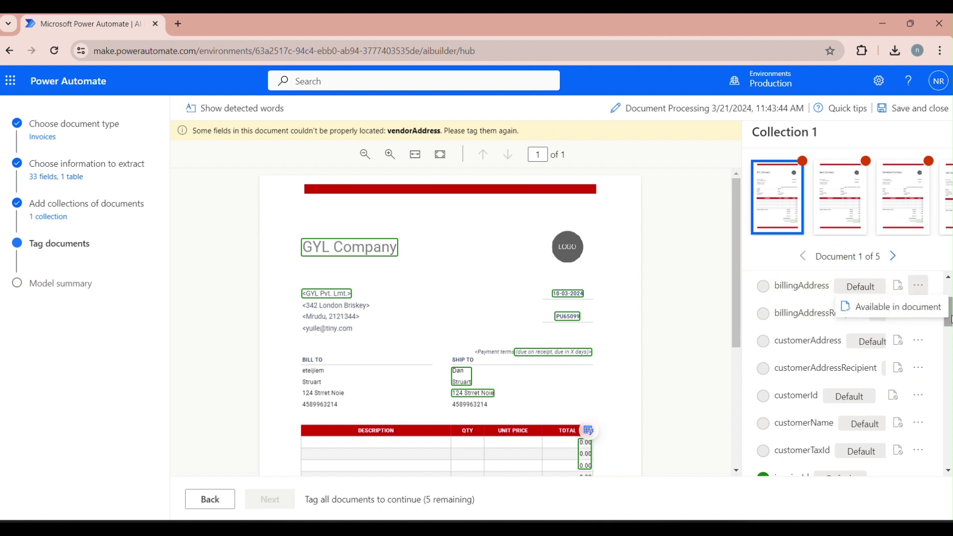
click(932, 319)
- Mark the invoiceId and paymentTerms default fields as not available in the collection
scroll(934, 343, down, 3)
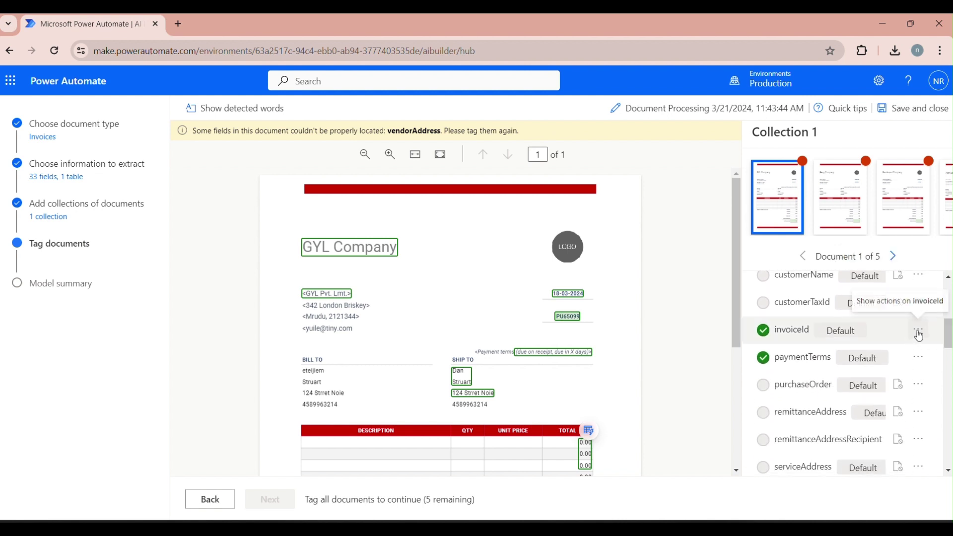
click(918, 330)
click(889, 399)
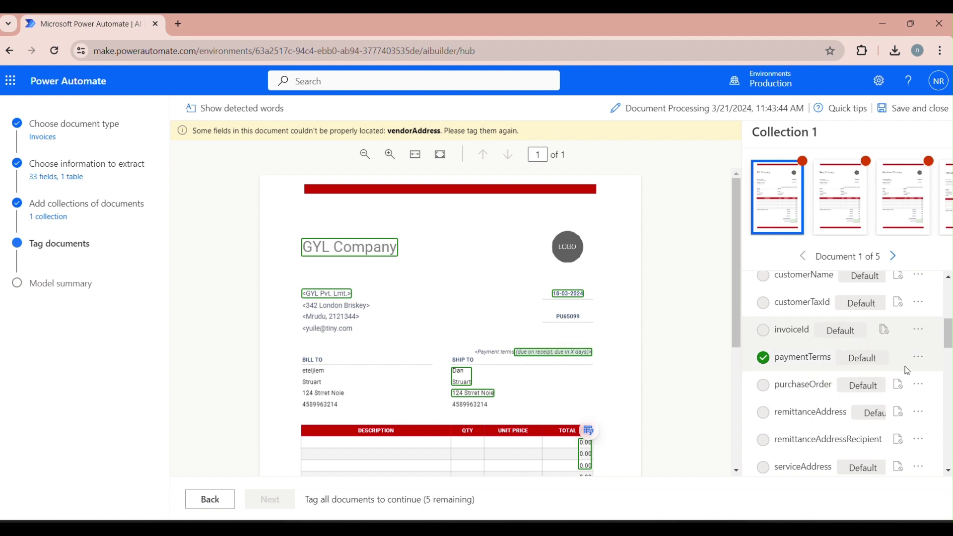
click(919, 357)
click(884, 424)
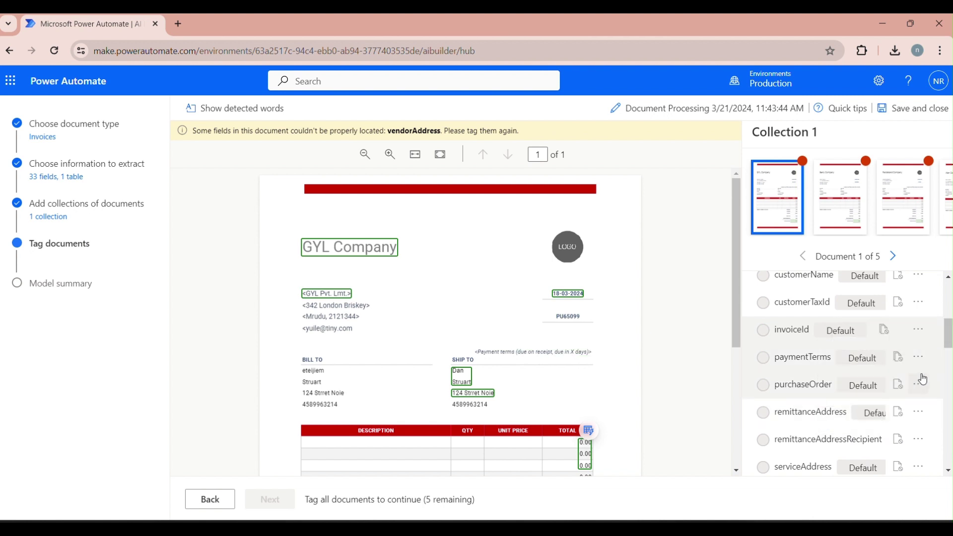
- Mark shippingAddress, shippingAddressRecipient, vendorAddressRecipient and the remaining detected default fields as not available in the collection
drag(949, 333, 951, 365)
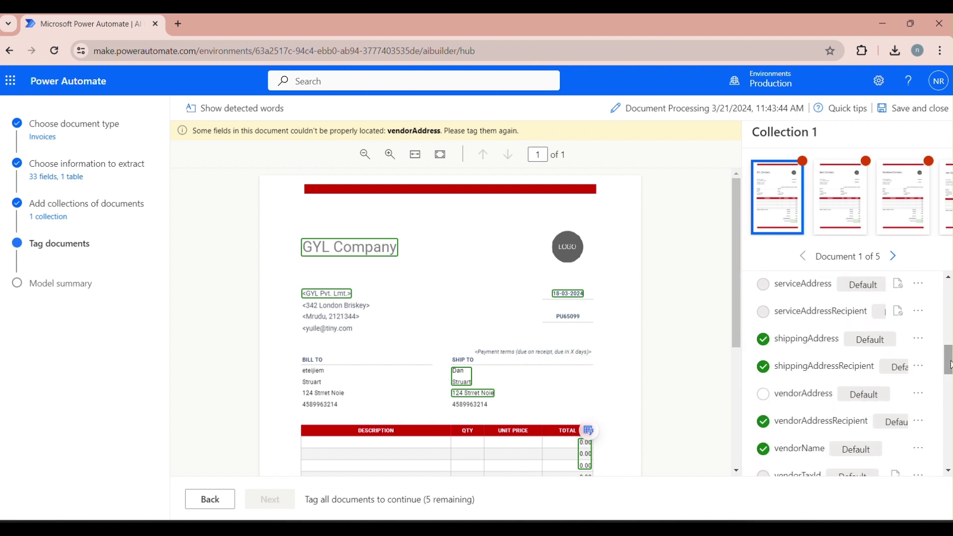
click(919, 338)
click(890, 403)
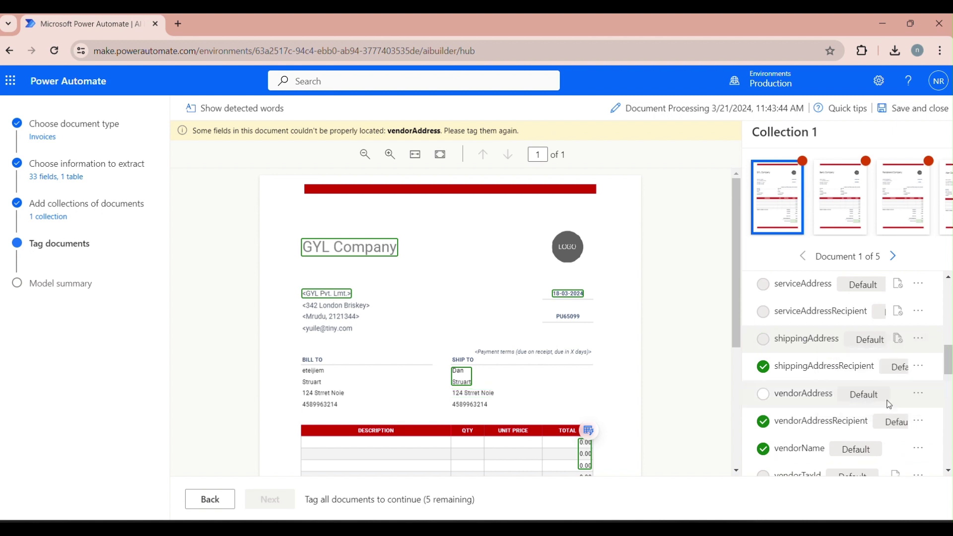
click(919, 366)
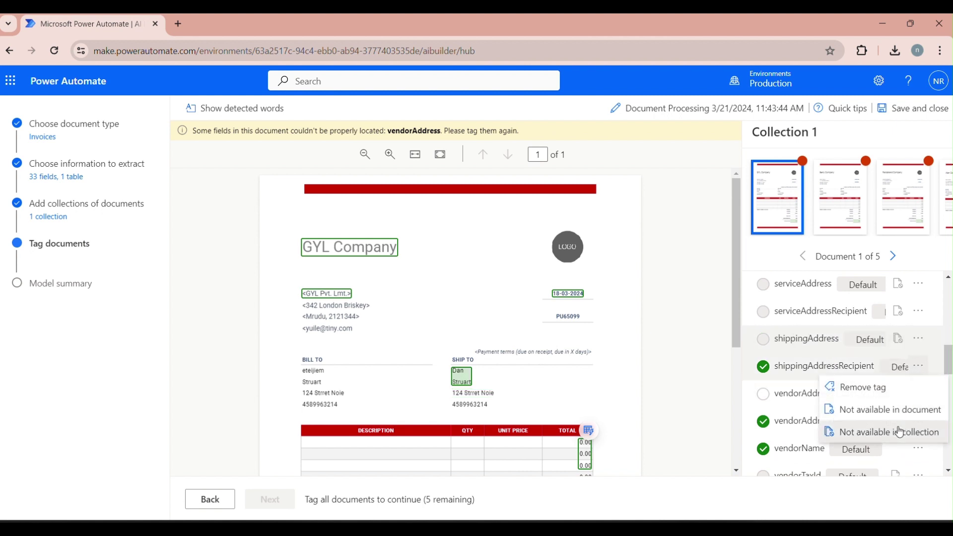
click(897, 432)
click(919, 422)
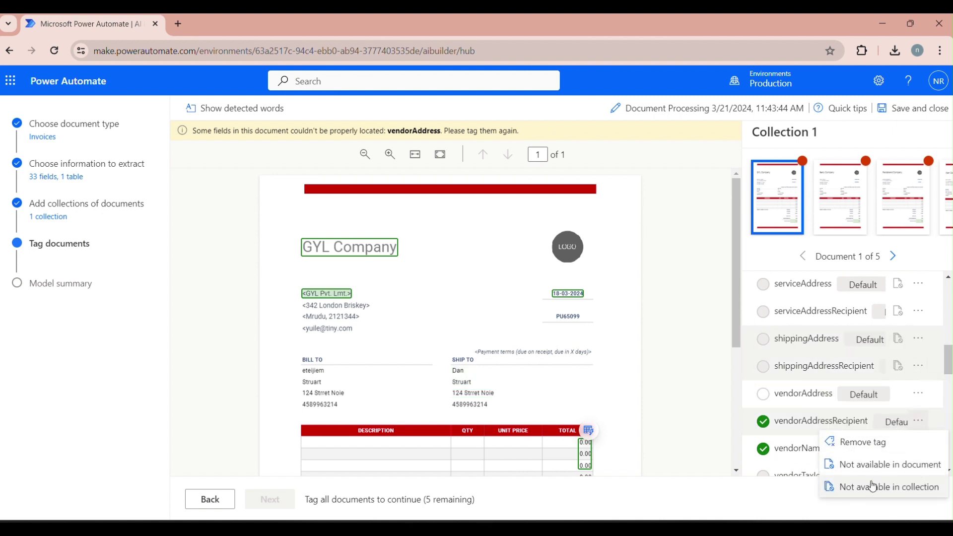
click(846, 487)
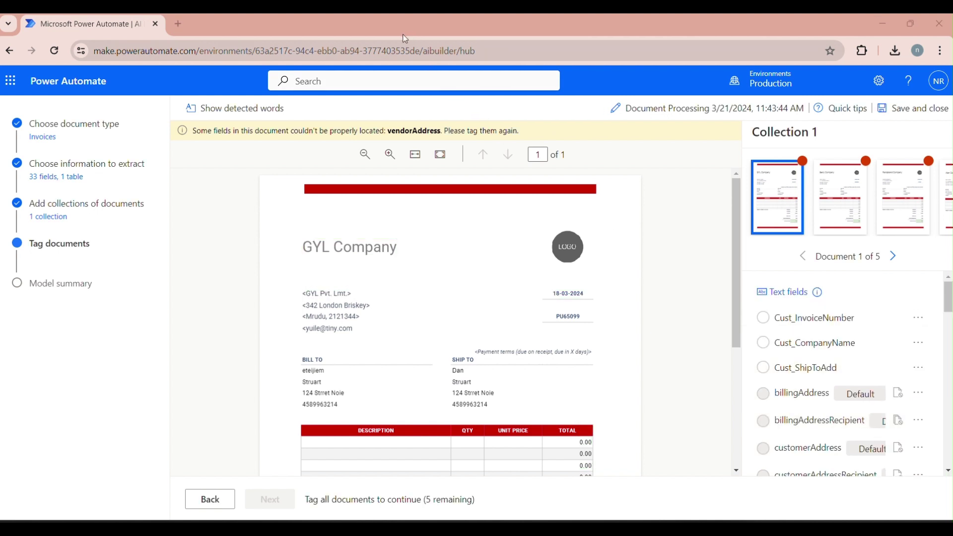
- Tag GYL Company as Cust_CompanyName and the date 18-03-2024 as Cust_Date in the first invoice
mouse_move(949, 304)
mouse_down()
mouse_move(948, 447)
mouse_move(949, 301)
mouse_up()
drag(300, 239, 402, 258)
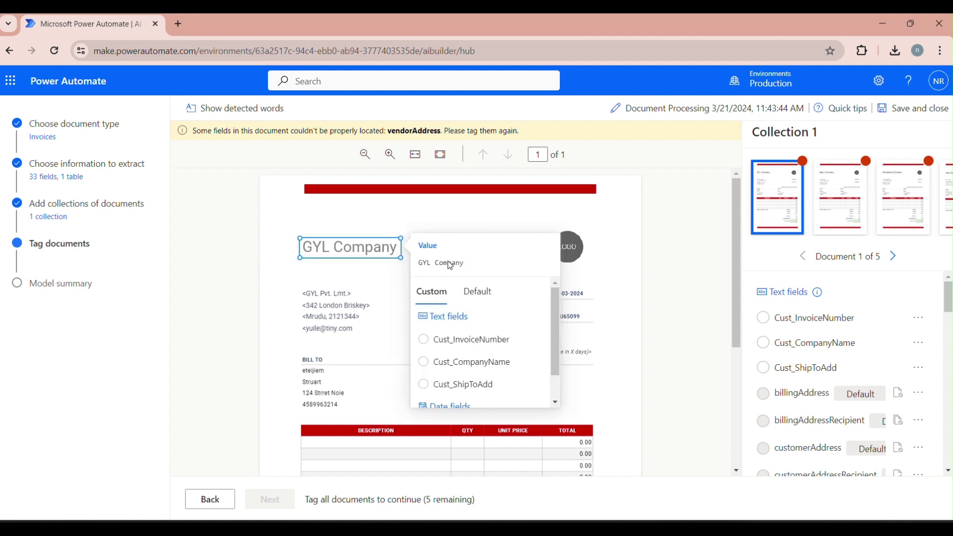
click(467, 365)
click(467, 367)
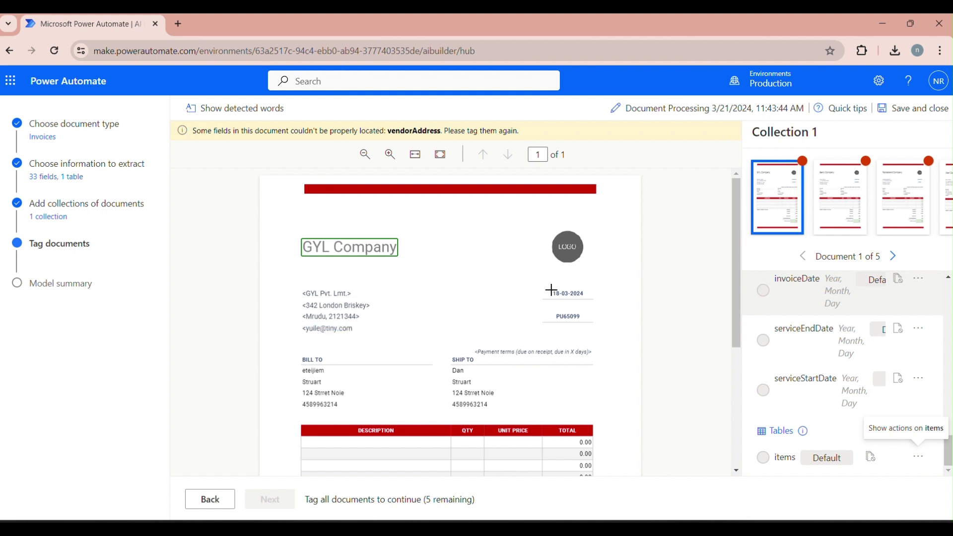
drag(552, 291, 588, 297)
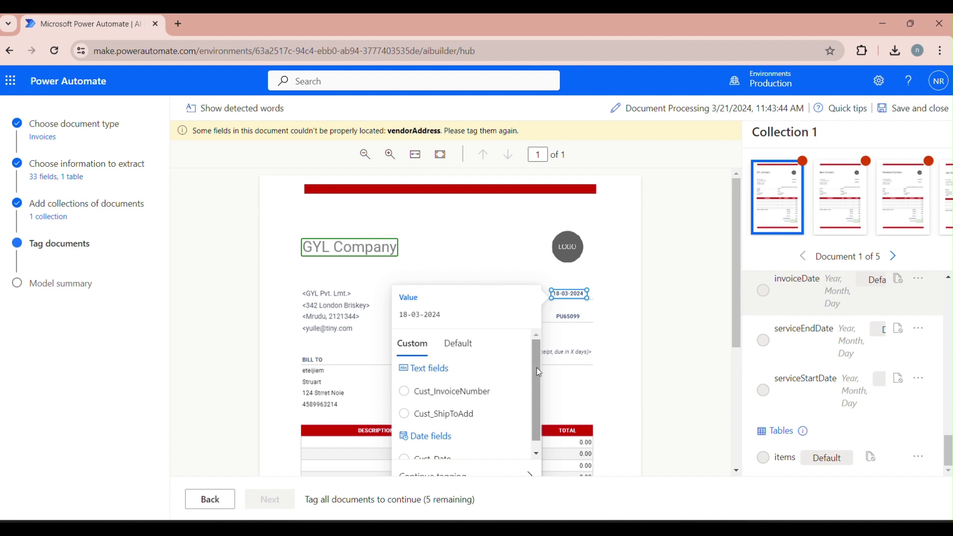
drag(538, 368, 537, 383)
click(403, 455)
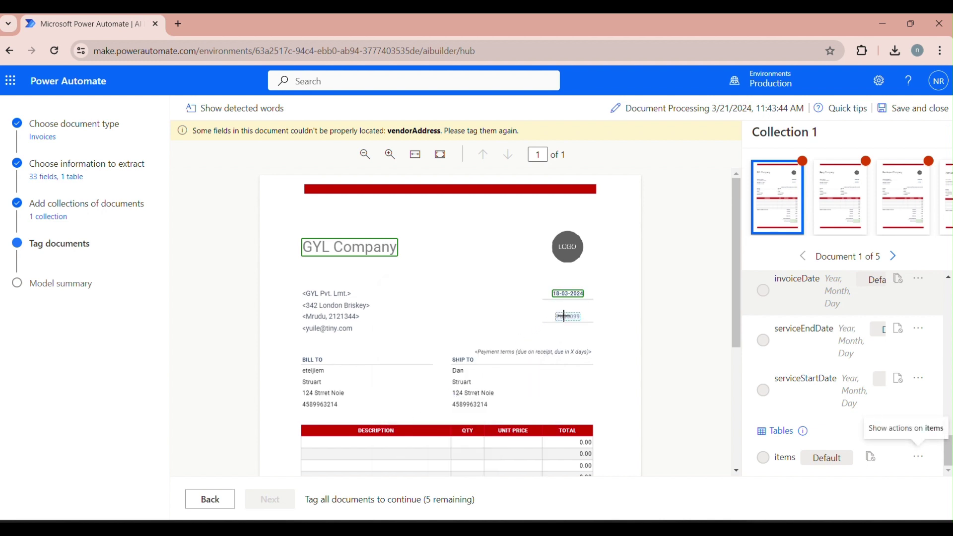
- Tag the number below the date as Cust_InvoiceNumber and the whole SHIP TO block as Cust_ShipToAdd in the first invoice
drag(565, 317, 567, 323)
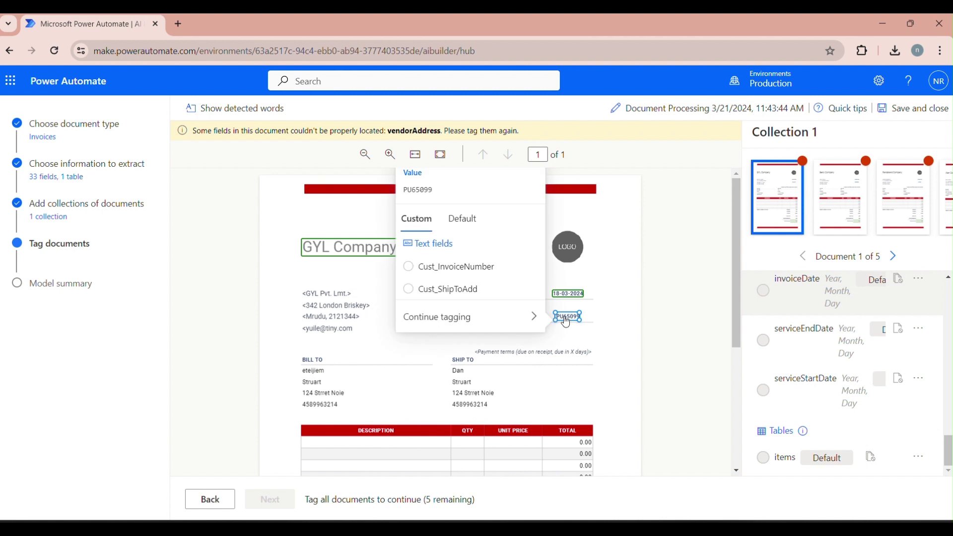
click(408, 267)
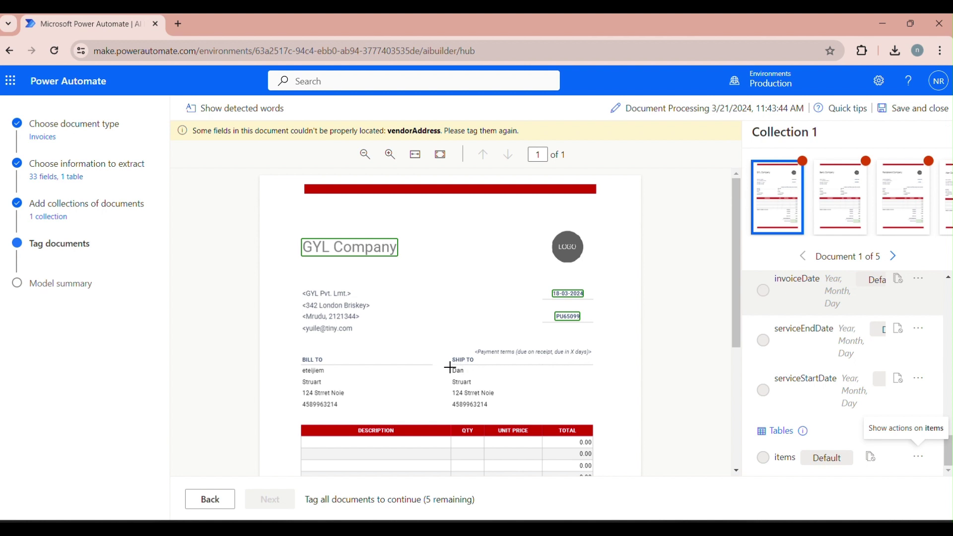
drag(450, 369, 501, 411)
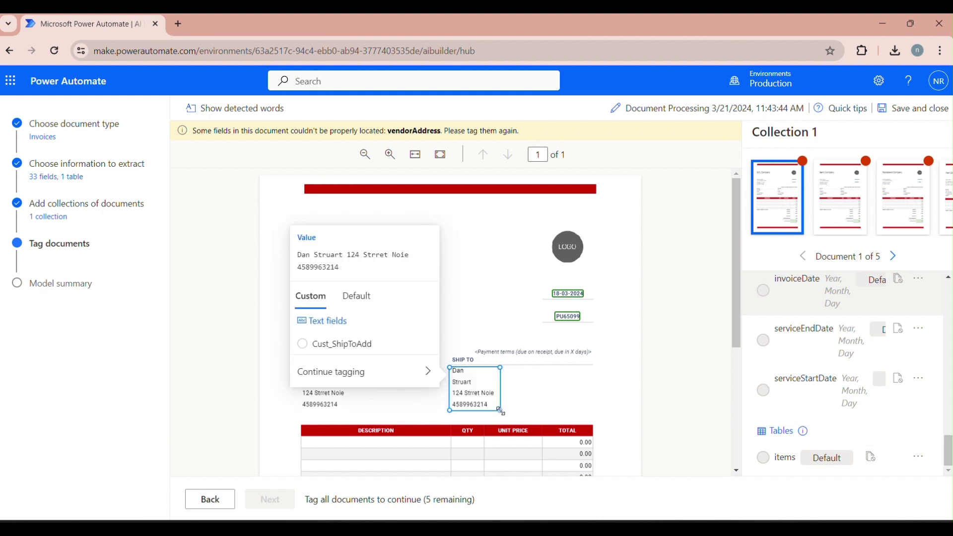
click(325, 344)
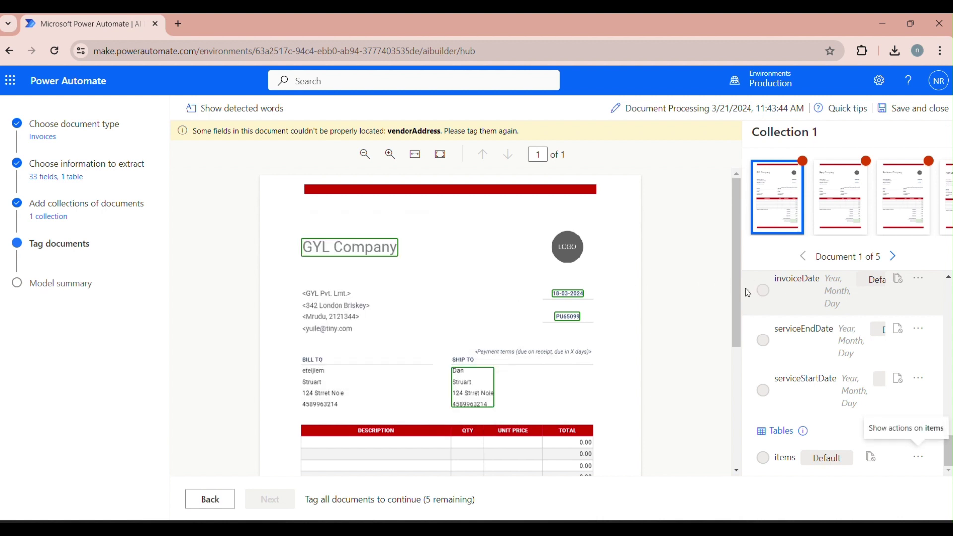
- Mark vendorAddress as not available in the first invoice and open the second document of Collection 1 for tagging
drag(738, 291, 726, 270)
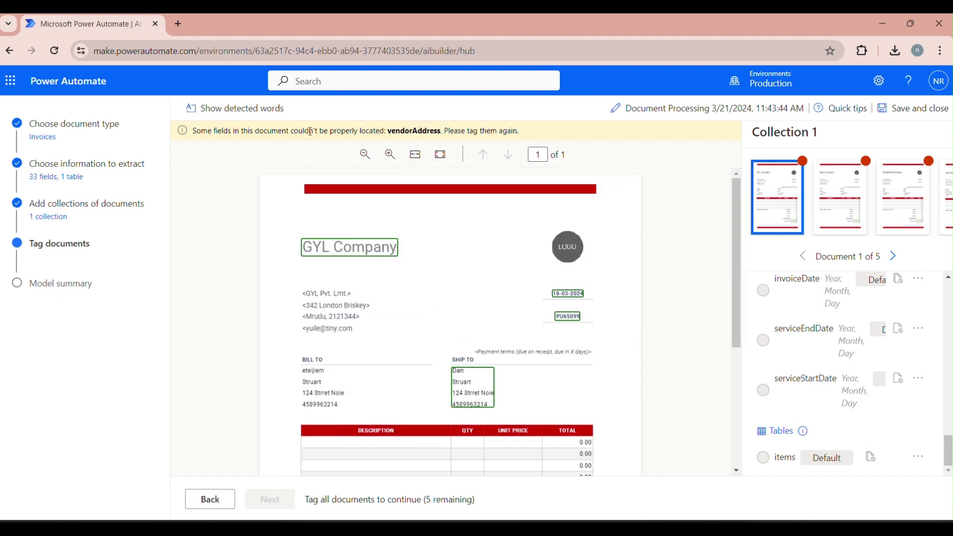
drag(951, 454, 947, 278)
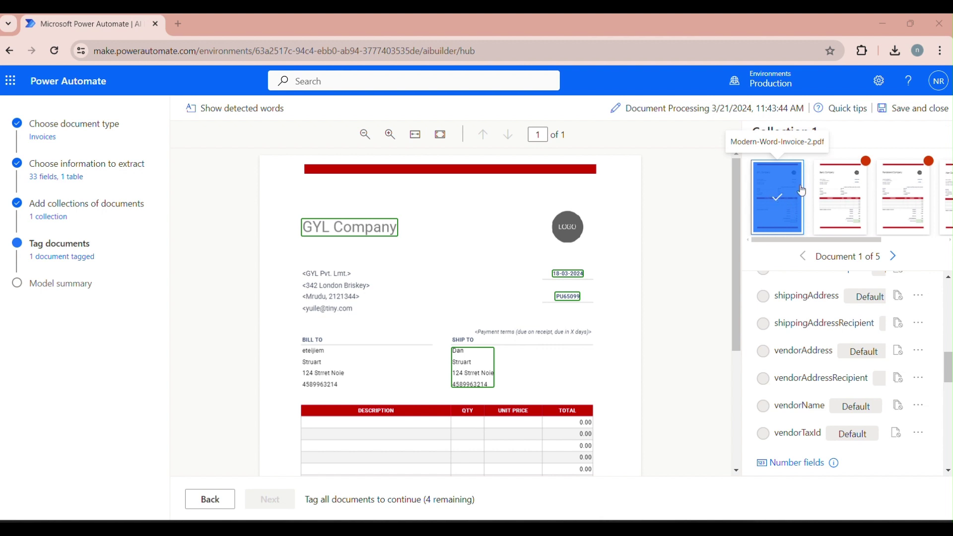
click(841, 200)
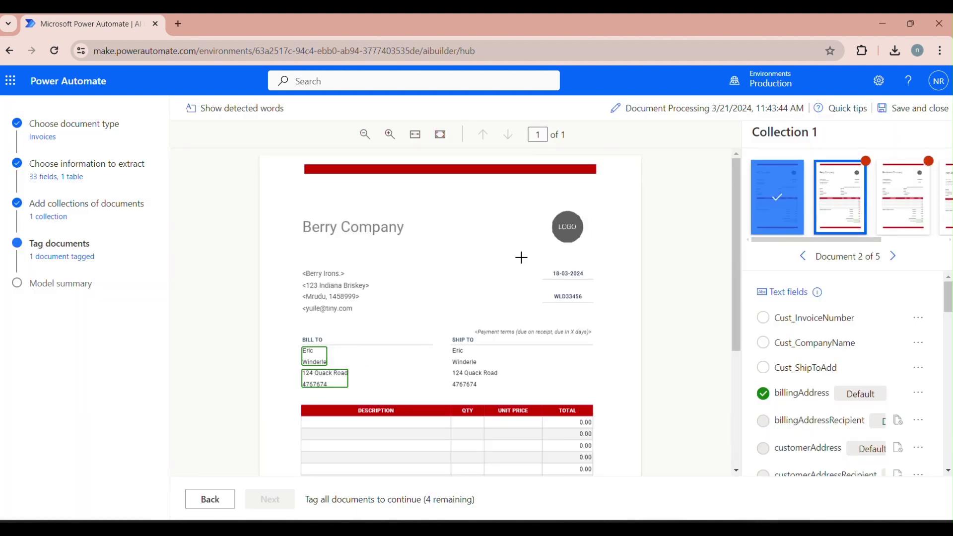
- Mark billingAddress, customerName and invoiceTotal as not available in the collection, working in the second invoice
click(918, 395)
click(886, 459)
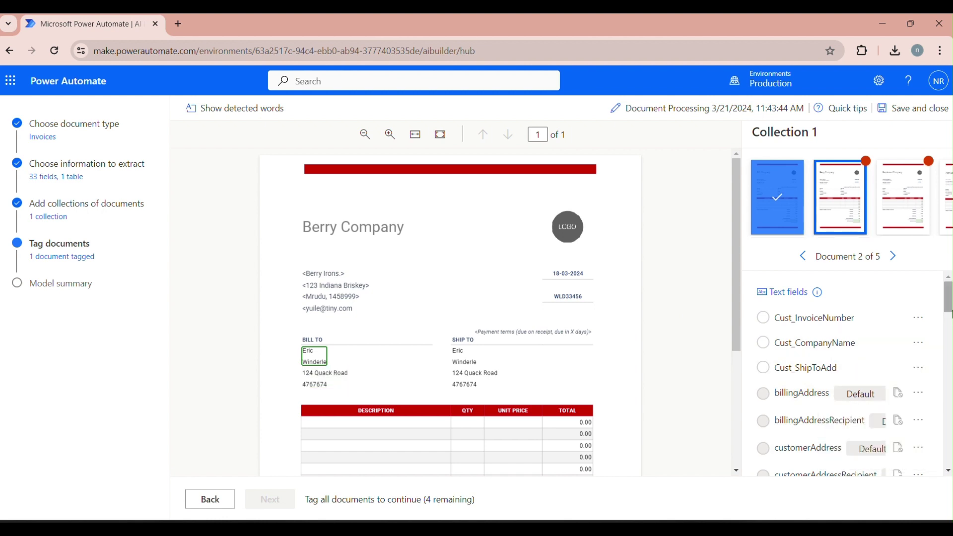
scroll(844, 373, down, 5)
scroll(919, 314, up, 3)
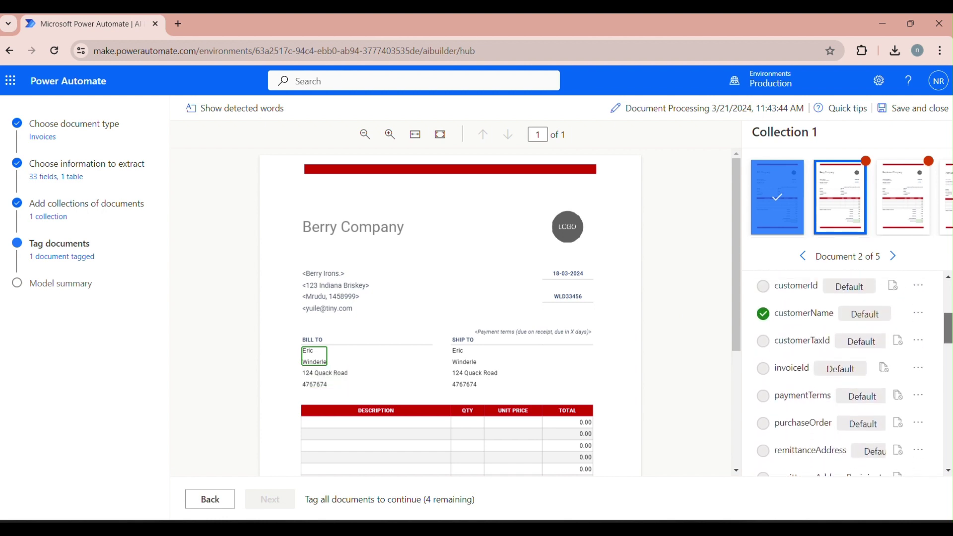
click(919, 314)
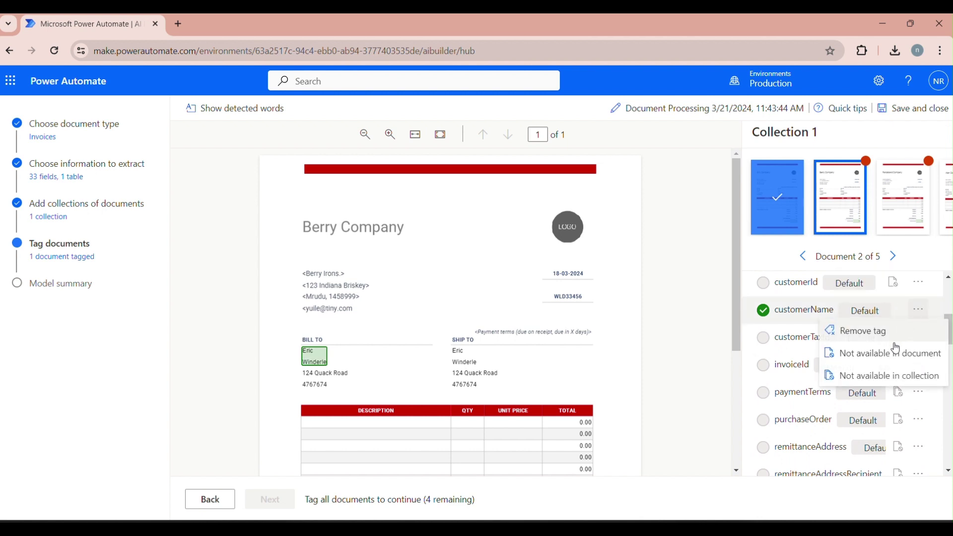
click(889, 376)
drag(948, 343, 949, 419)
click(919, 294)
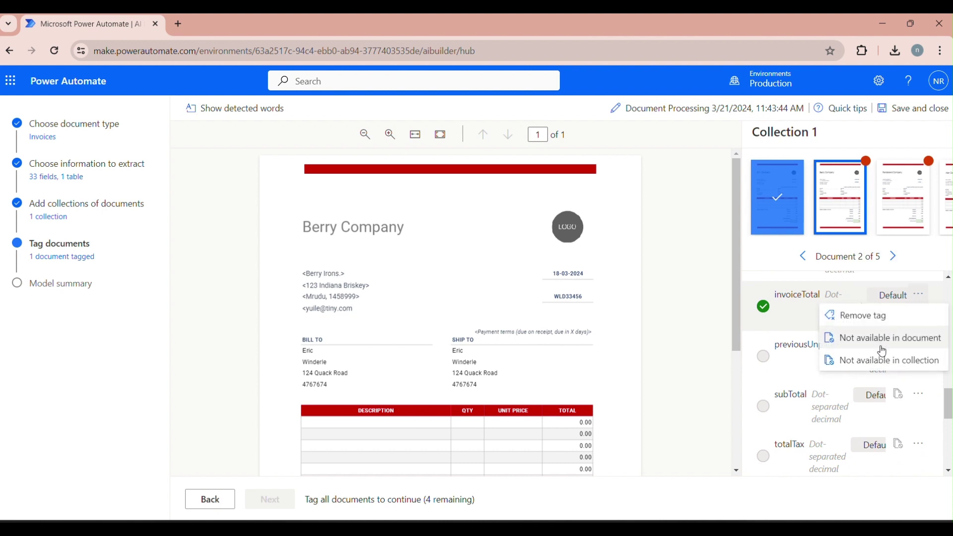
click(889, 362)
- Tag Berry Company as Cust_CompanyName in the second invoice
drag(949, 405, 948, 296)
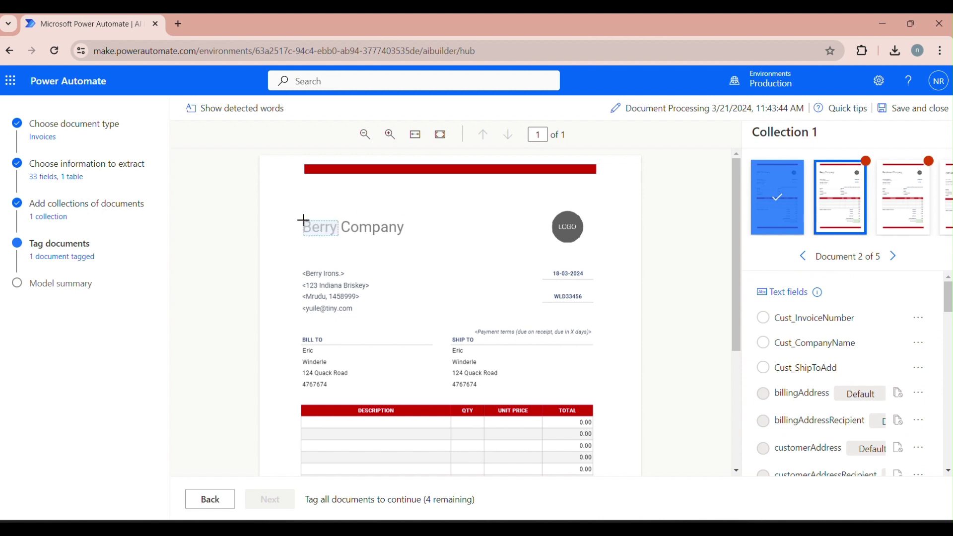
drag(312, 224, 410, 241)
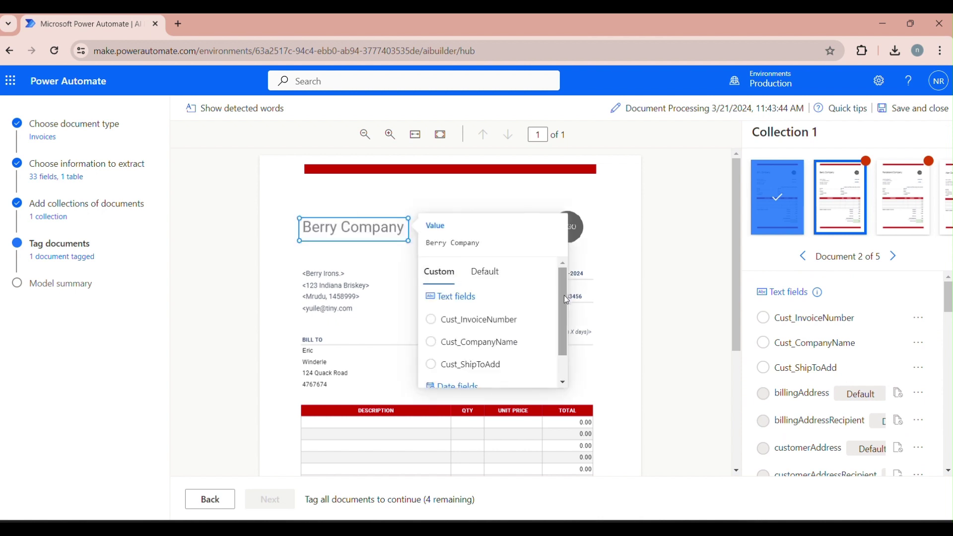
drag(565, 295, 566, 309)
click(478, 322)
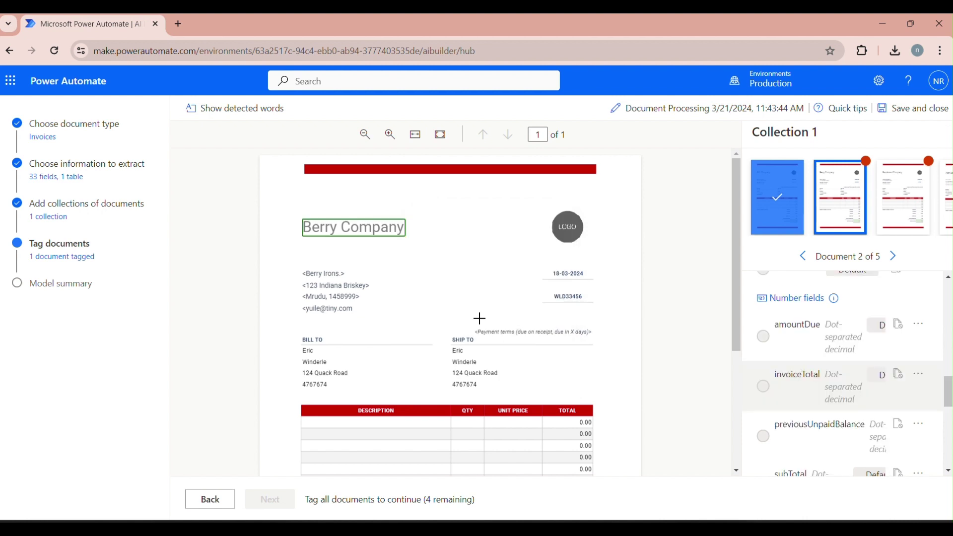
- In the second invoice, tag the date 18-03-2024 as Cust_Date and the number below it as Cust_InvoiceNumber
click(568, 272)
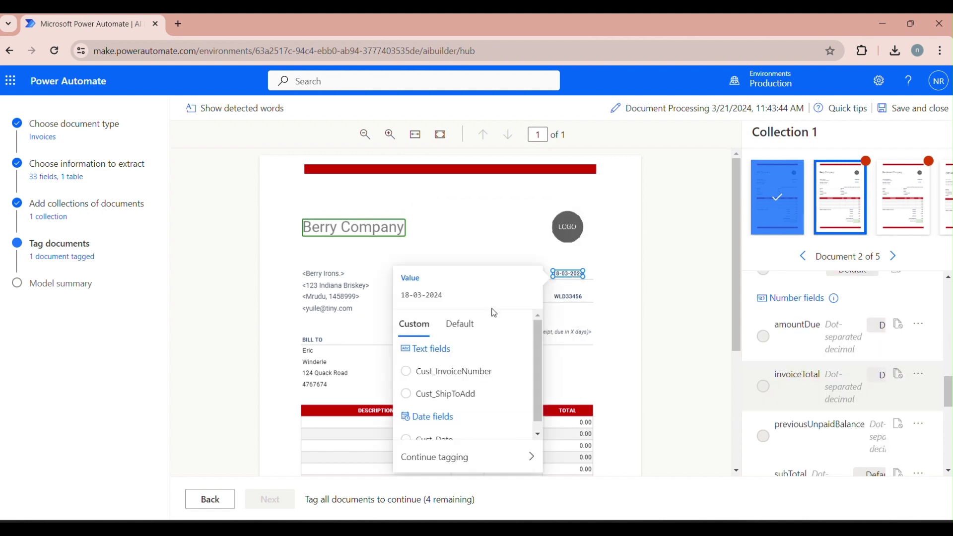
click(456, 443)
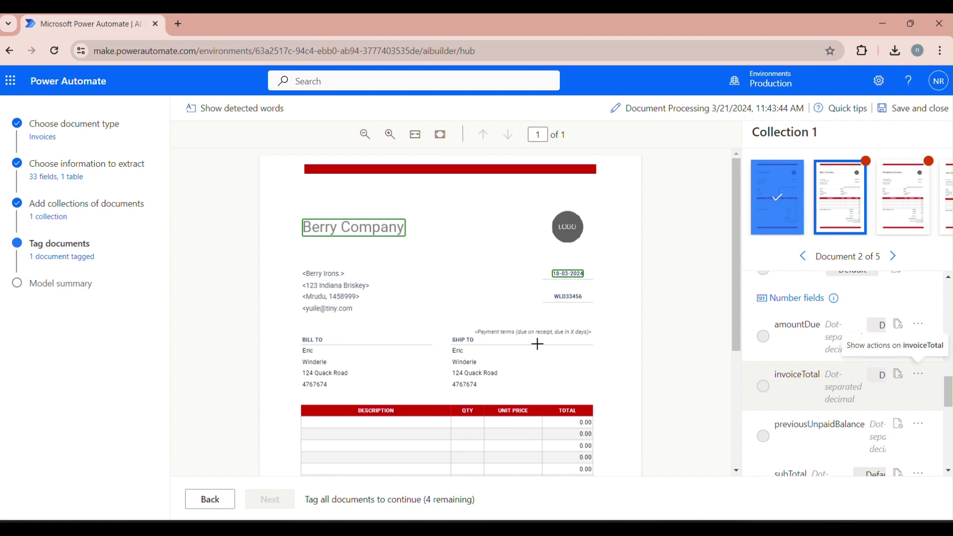
click(569, 297)
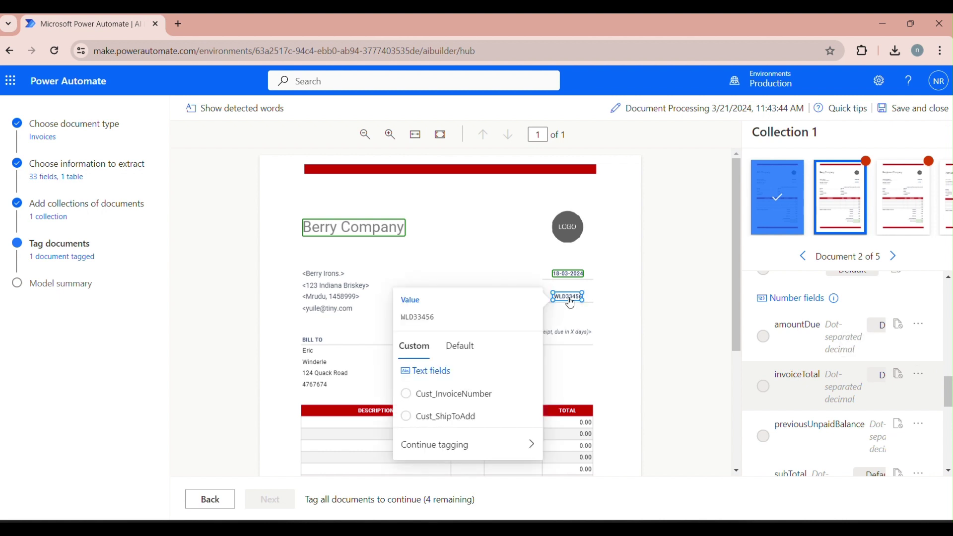
click(451, 398)
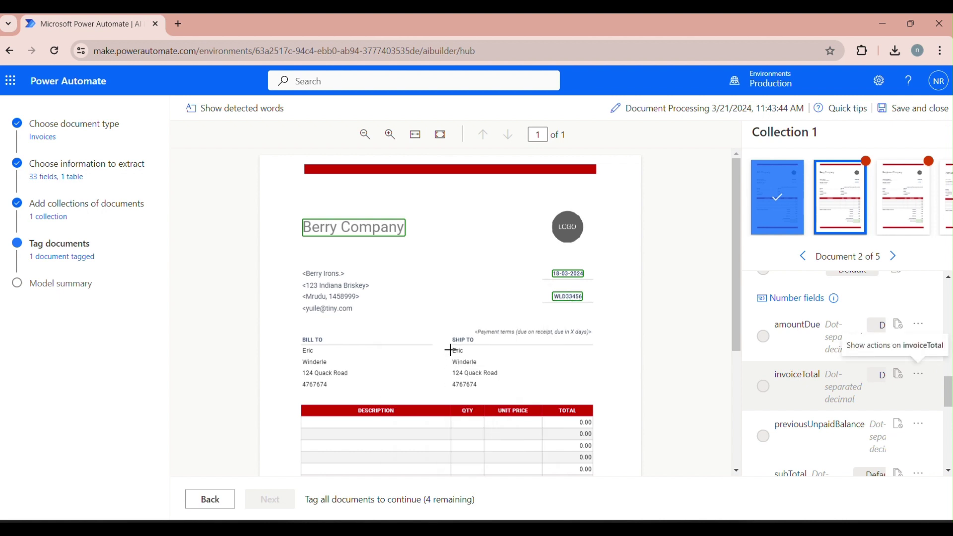
- Tag the whole SHIP TO block of the second invoice as Cust_ShipToAdd and open the third document of Collection 1
drag(448, 347, 506, 392)
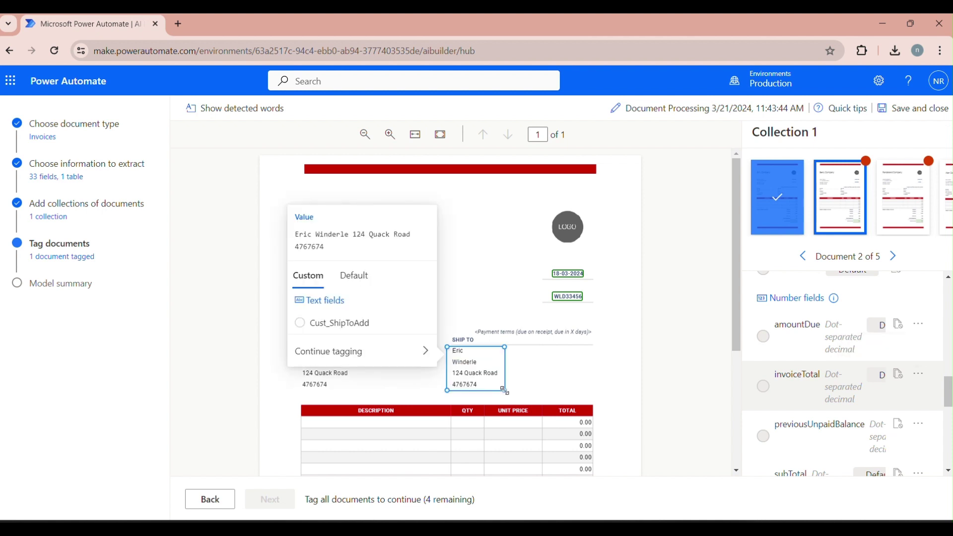
click(351, 323)
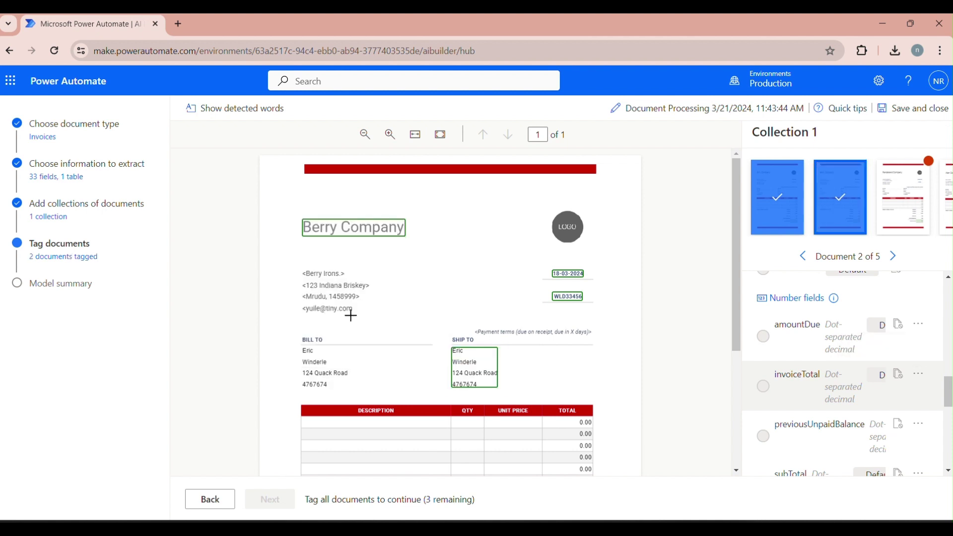
click(893, 258)
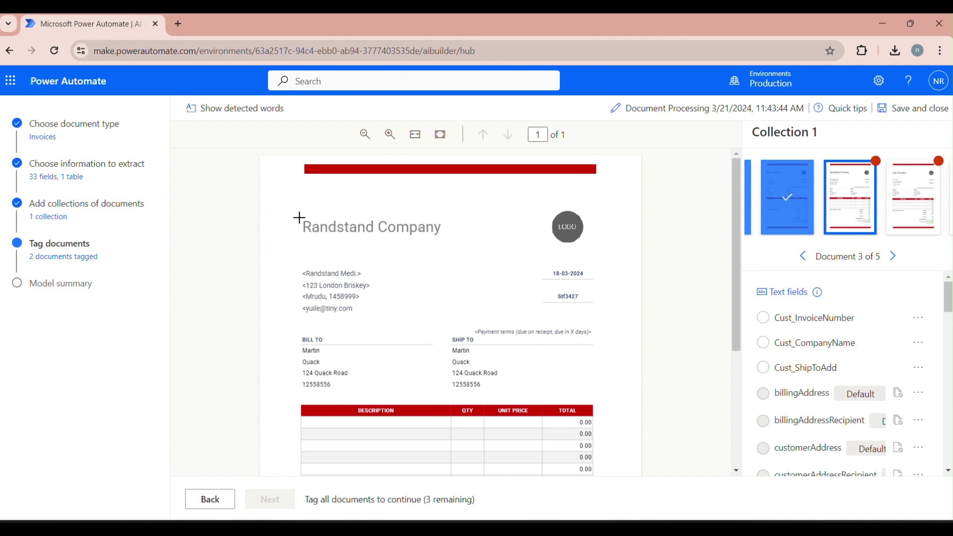
- In the third invoice, tag Randstand Company as Cust_CompanyName and the date 18-03-2024 as Cust_Date
drag(312, 220, 447, 239)
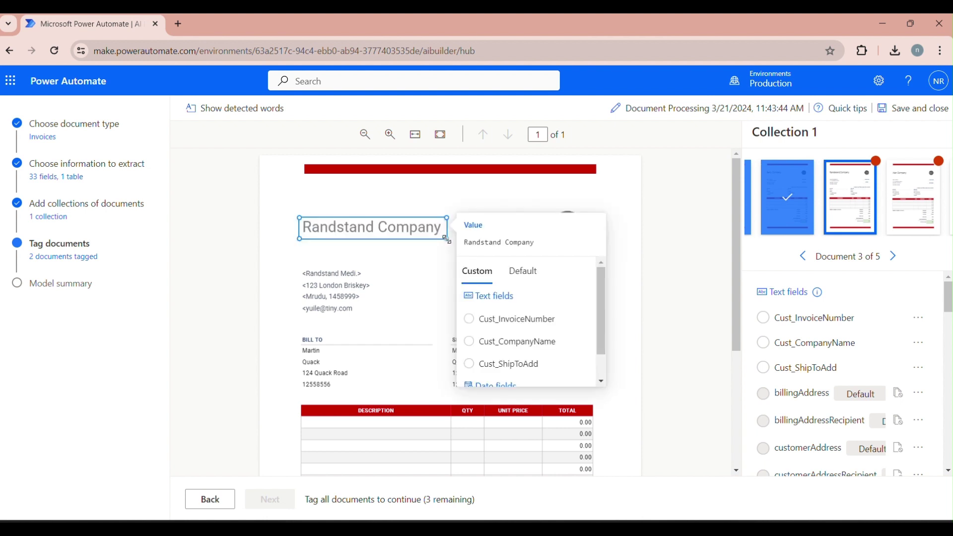
click(527, 345)
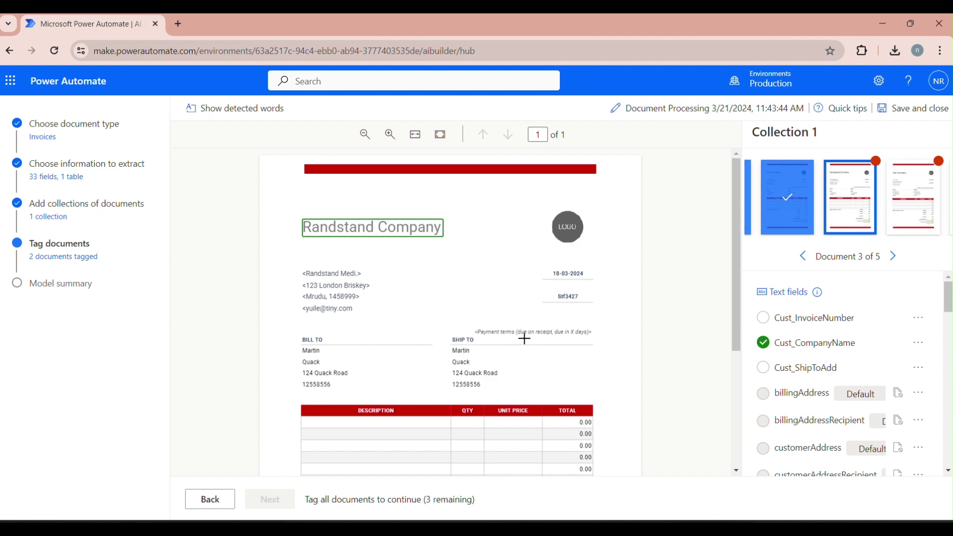
click(568, 272)
click(445, 436)
- In the third invoice, tag the number below the date as Cust_InvoiceNumber and the whole SHIP TO block as Cust_ShipToAdd
click(568, 297)
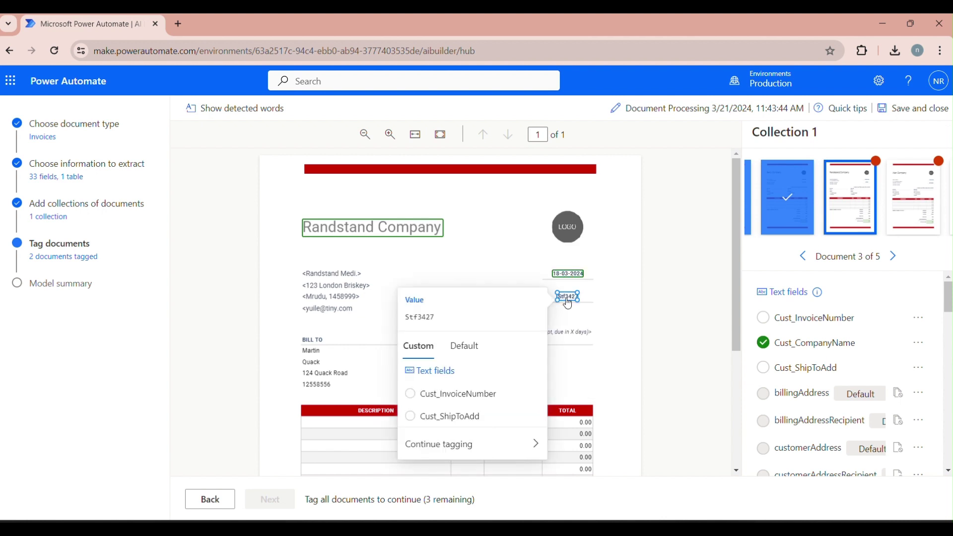
click(480, 394)
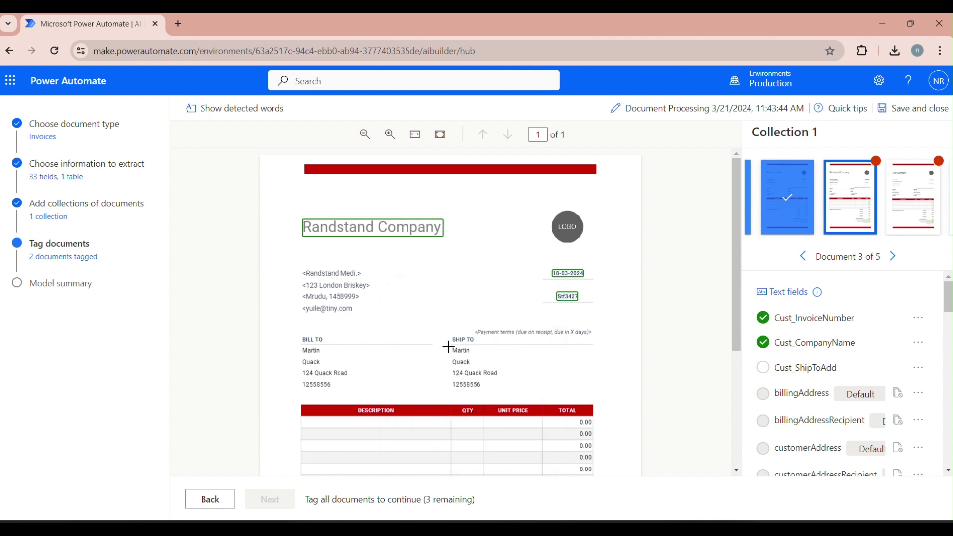
drag(449, 347, 506, 394)
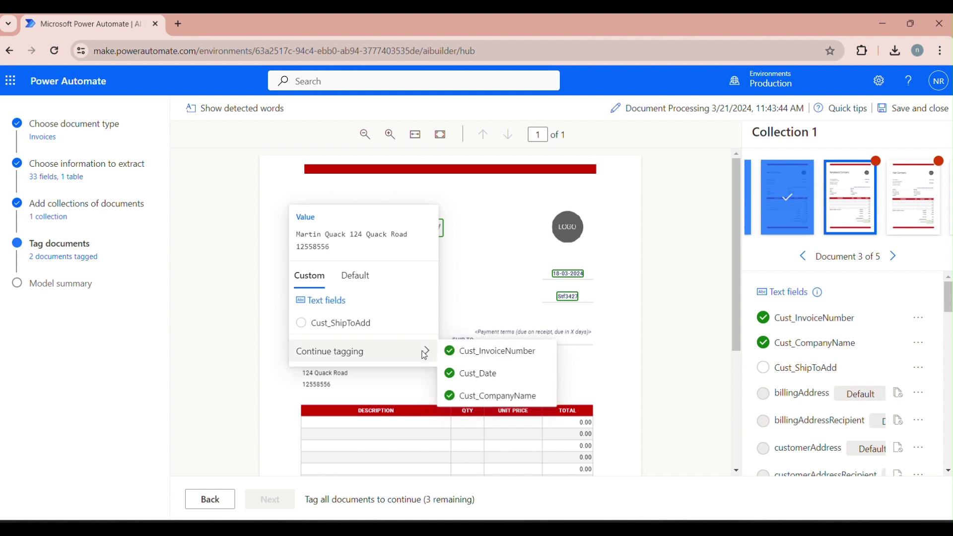
click(365, 327)
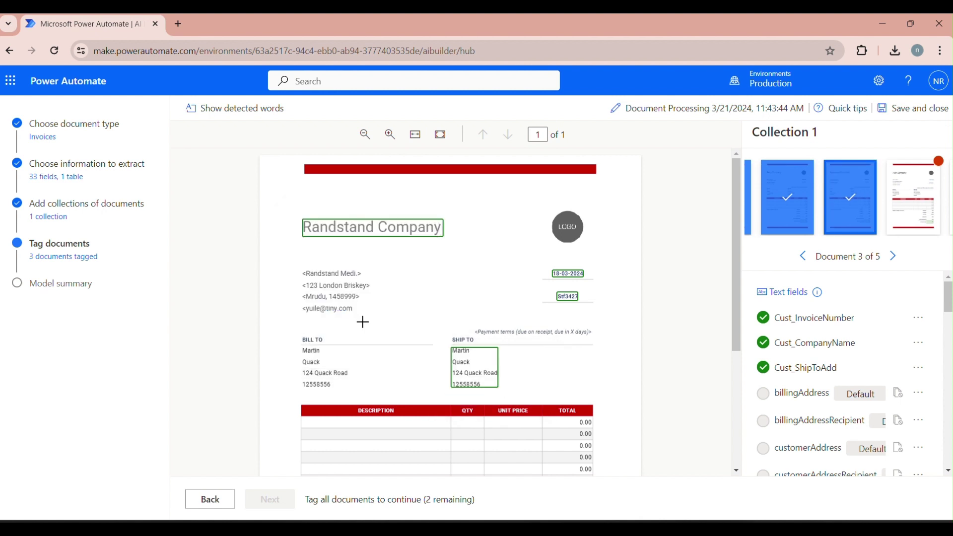
- In the fourth document of Collection 1, tag Alen Company as Cust_CompanyName and the date 19-03-2024 as Cust_Date
click(897, 257)
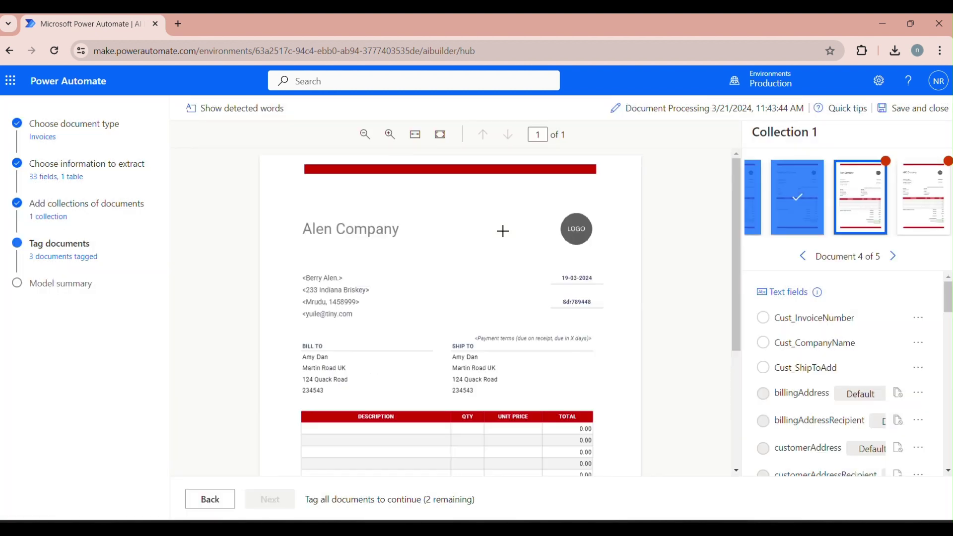
drag(298, 220, 409, 243)
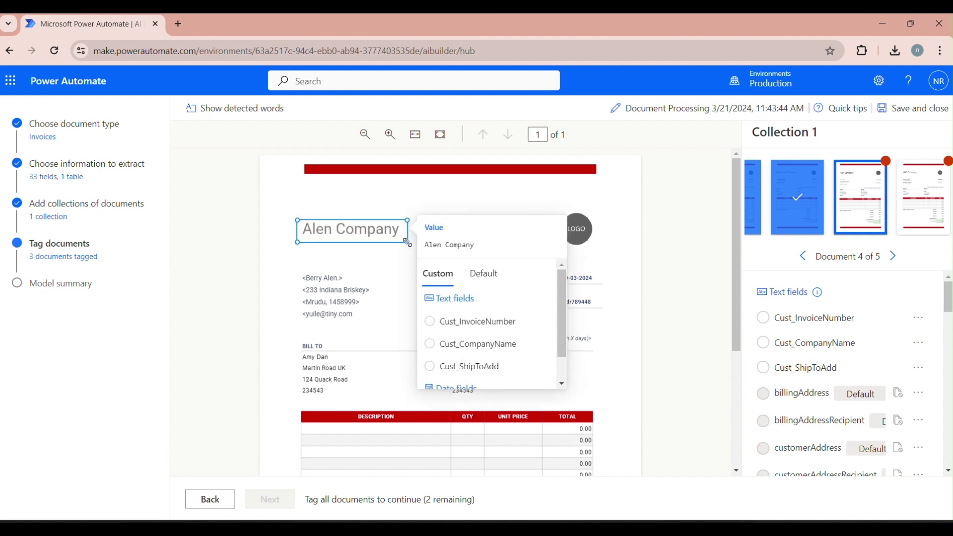
click(484, 343)
drag(552, 281, 594, 273)
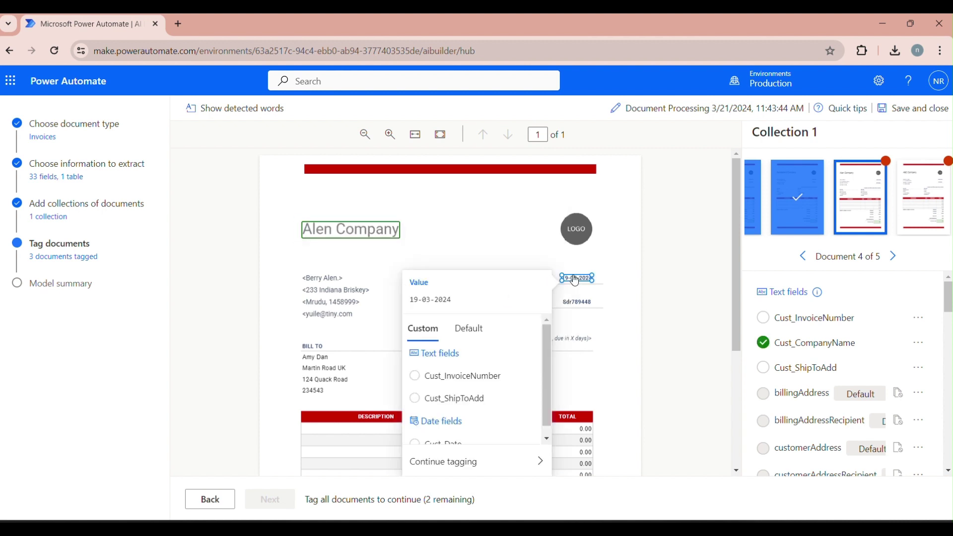
click(439, 441)
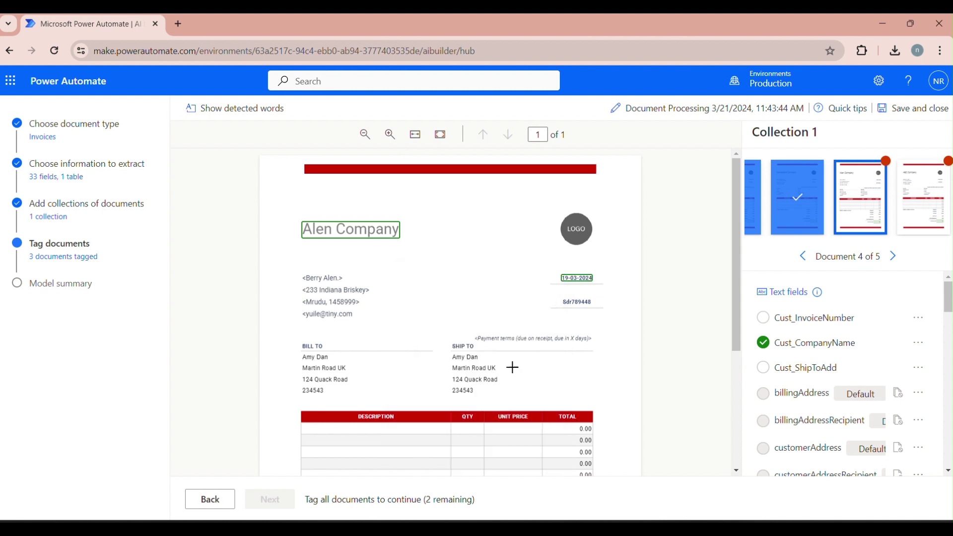
- In the fourth invoice, tag the number below the date as Cust_InvoiceNumber and the whole SHIP TO block as Cust_ShipToAdd
drag(586, 302, 587, 303)
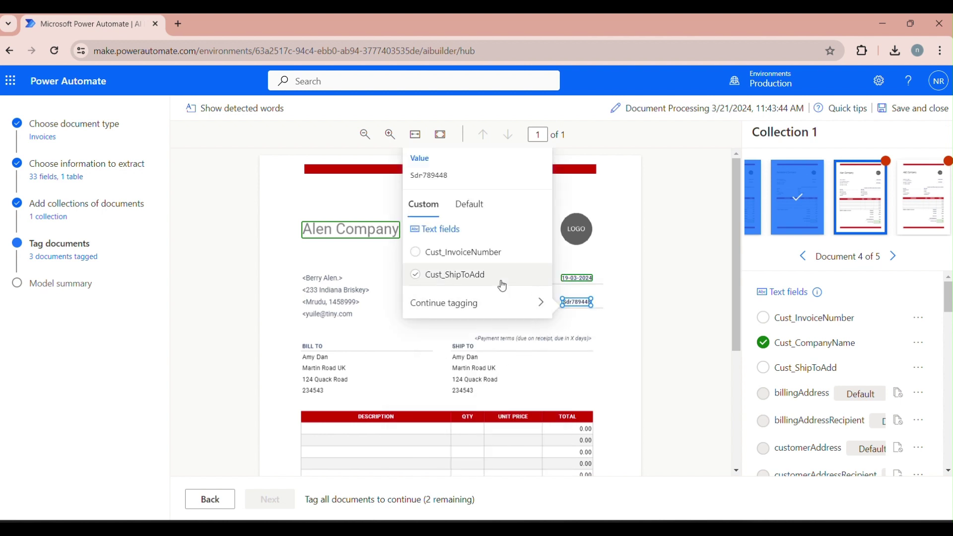
click(469, 256)
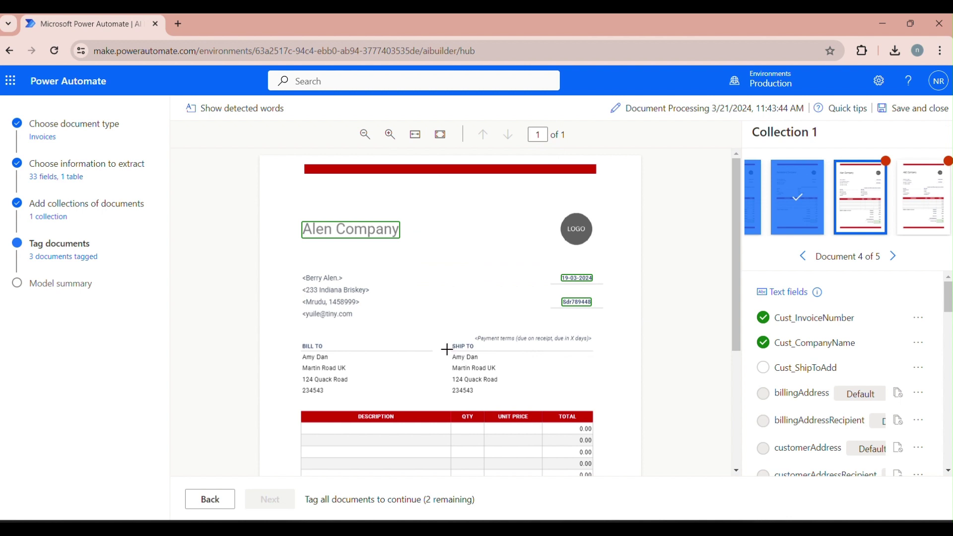
drag(448, 352, 504, 396)
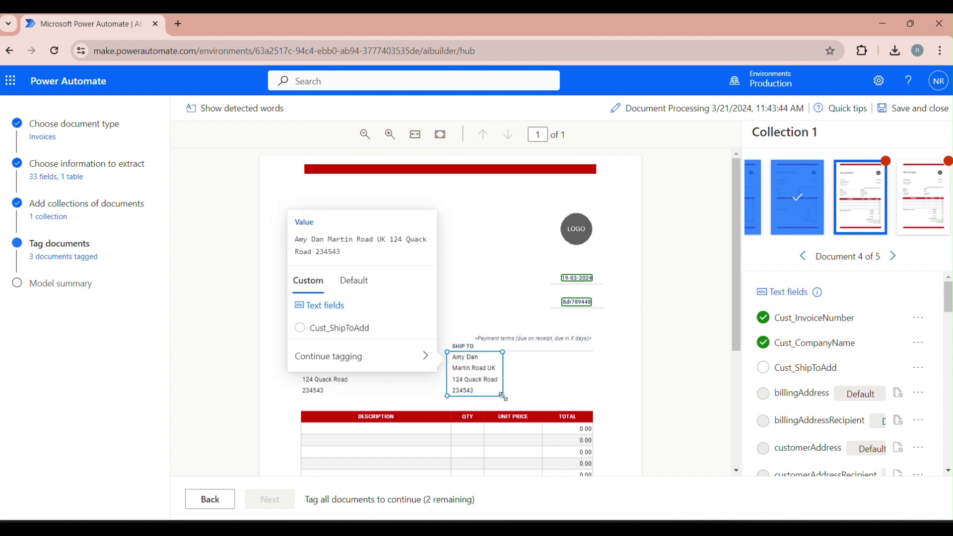
click(353, 327)
- Open the fifth document of Collection 1 and tag ABC Company as Cust_CompanyName
click(919, 205)
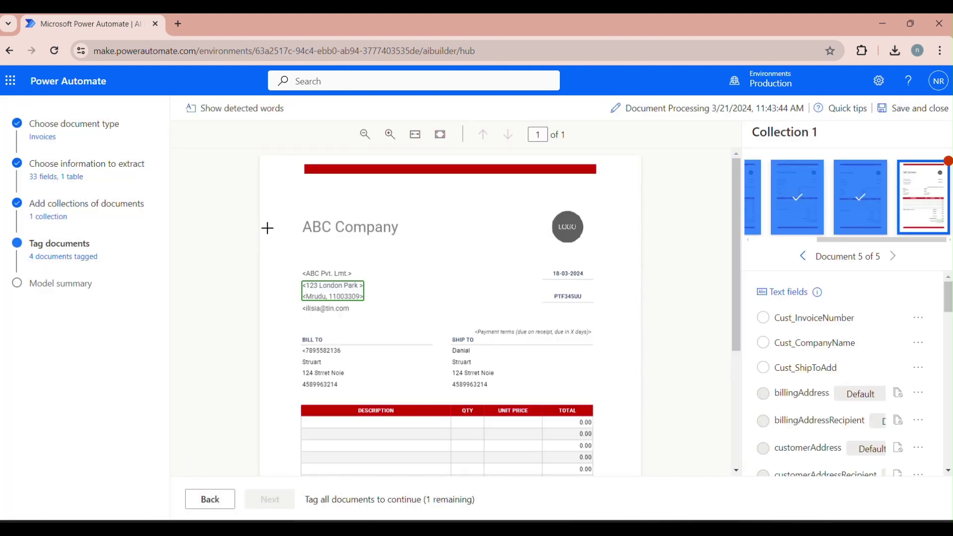
drag(300, 217, 408, 241)
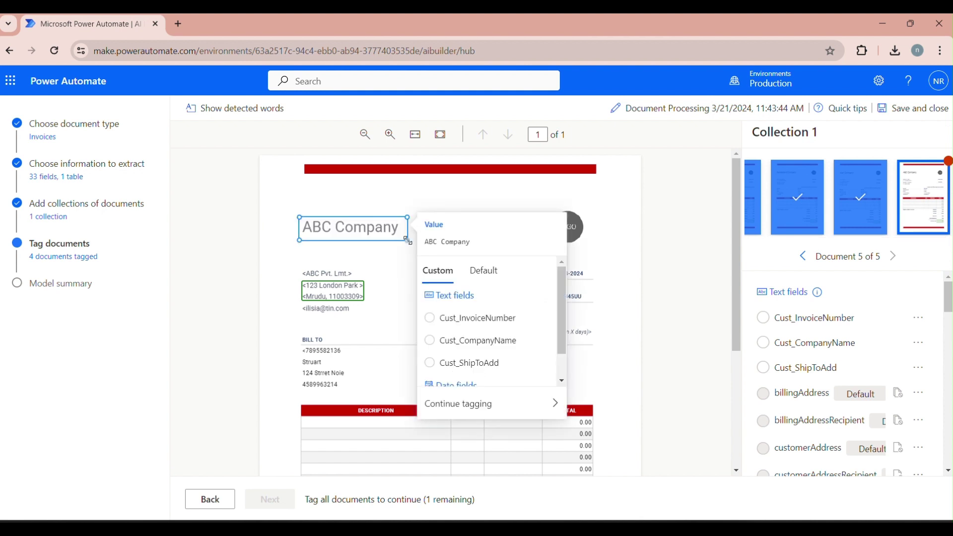
click(480, 342)
- Remove the default vendorAddress tag from the sender's address lines in the fifth invoice
scroll(948, 298, down, 8)
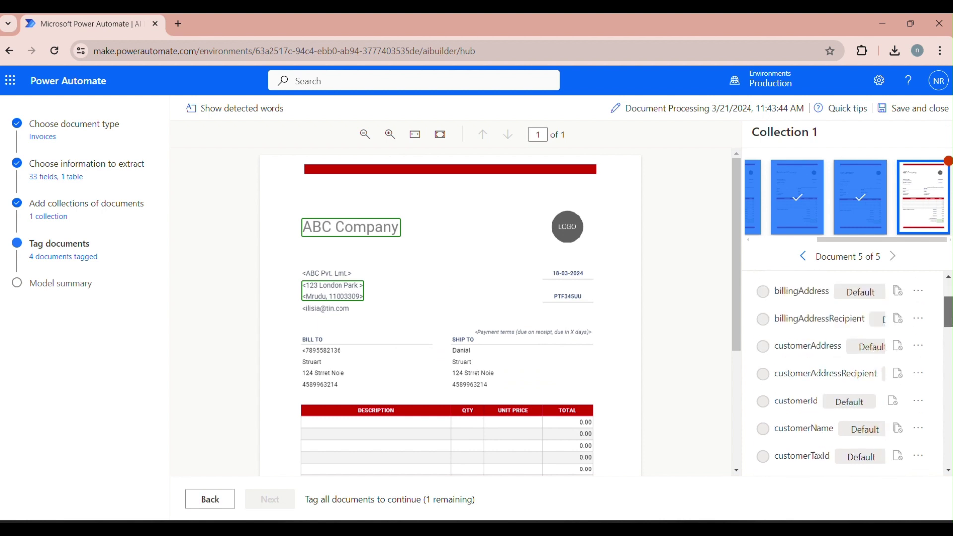
scroll(946, 370, down, 1)
click(920, 368)
click(899, 432)
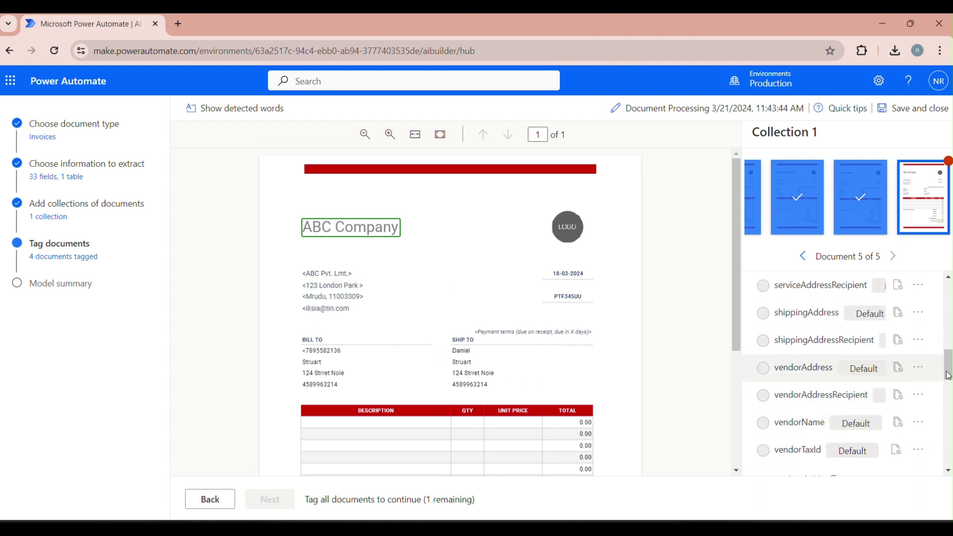
scroll(899, 428, down, 3)
scroll(899, 428, down, 6)
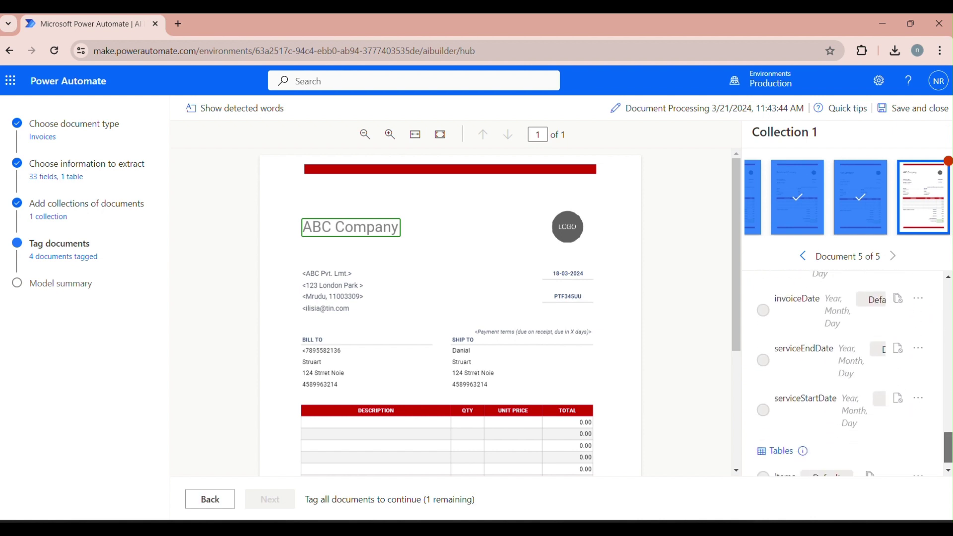
scroll(899, 428, up, 12)
scroll(844, 372, up, 3)
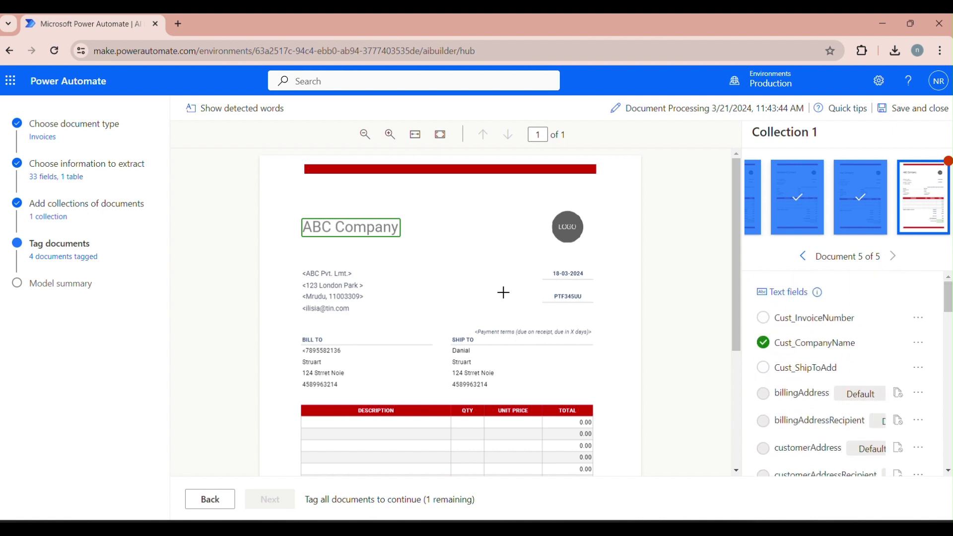
- In the fifth invoice, tag the date 18-03-2024 as Cust_Date and the number below it as Cust_InvoiceNumber
click(574, 274)
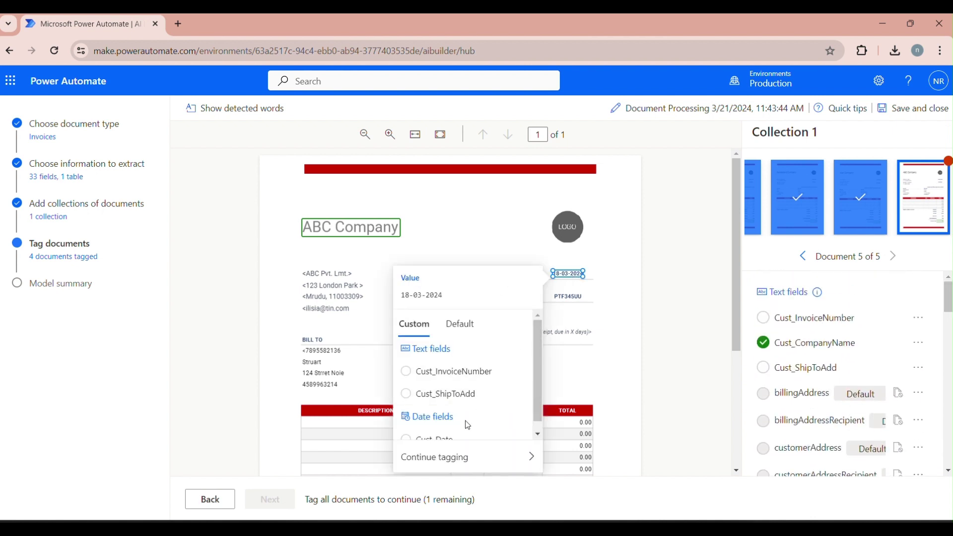
click(451, 435)
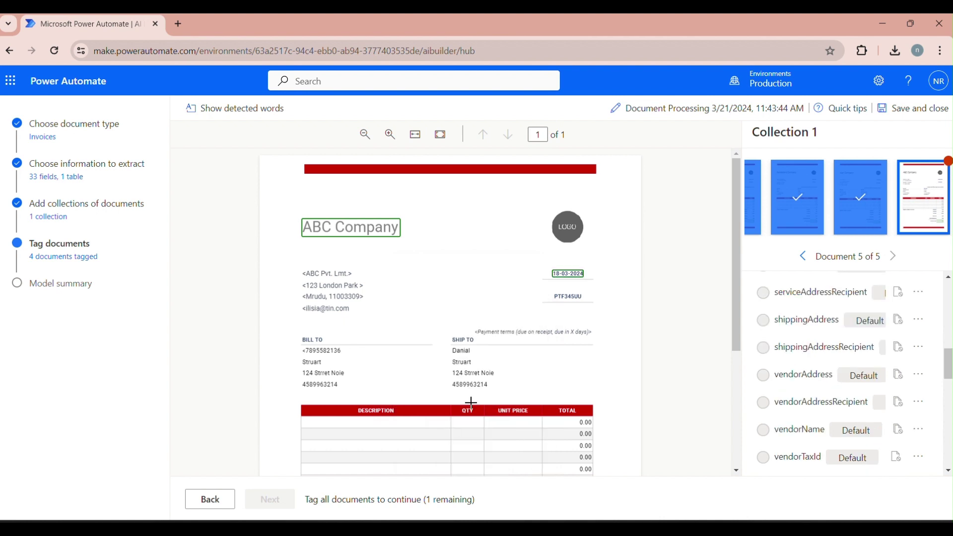
click(569, 299)
click(437, 396)
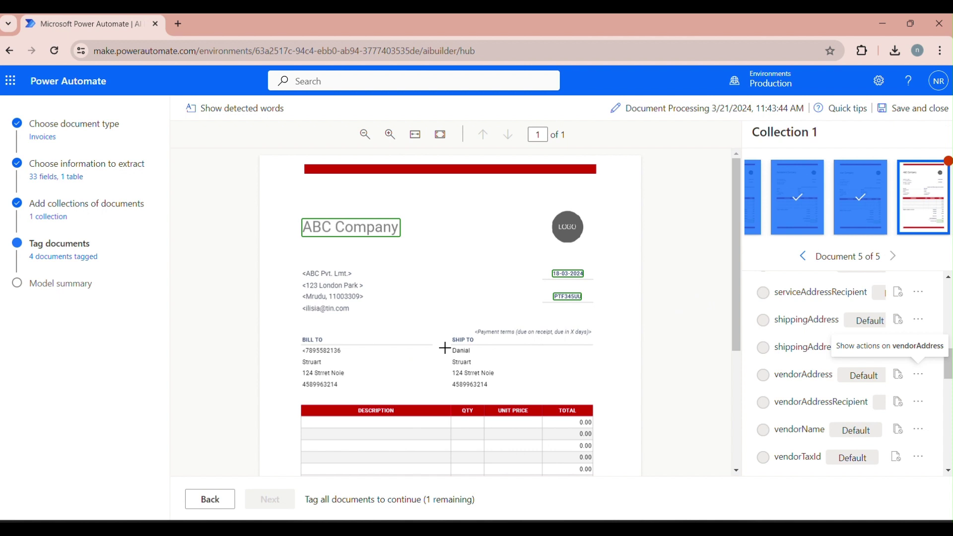
- Tag the whole SHIP TO block of the fifth invoice as Cust_ShipToAdd and proceed to the model summary
drag(445, 348, 508, 393)
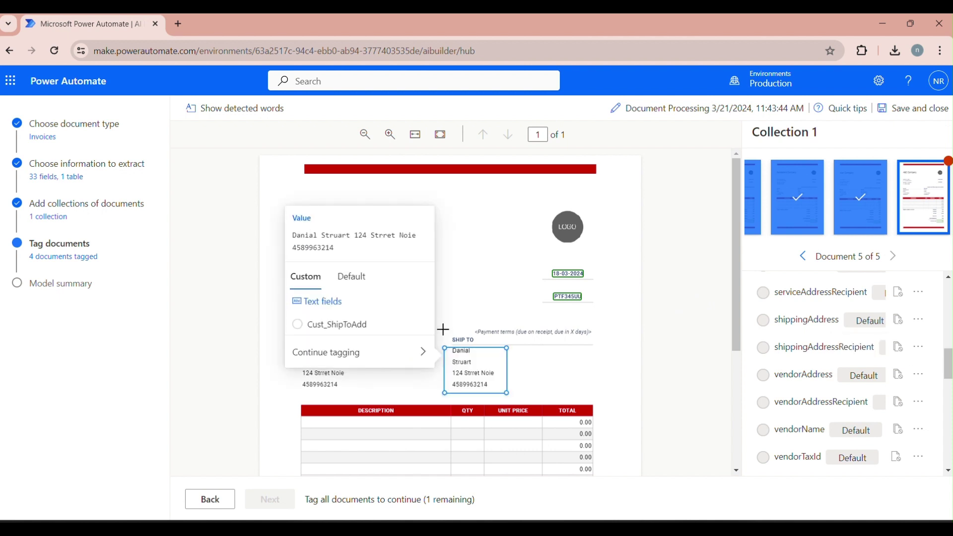
click(334, 324)
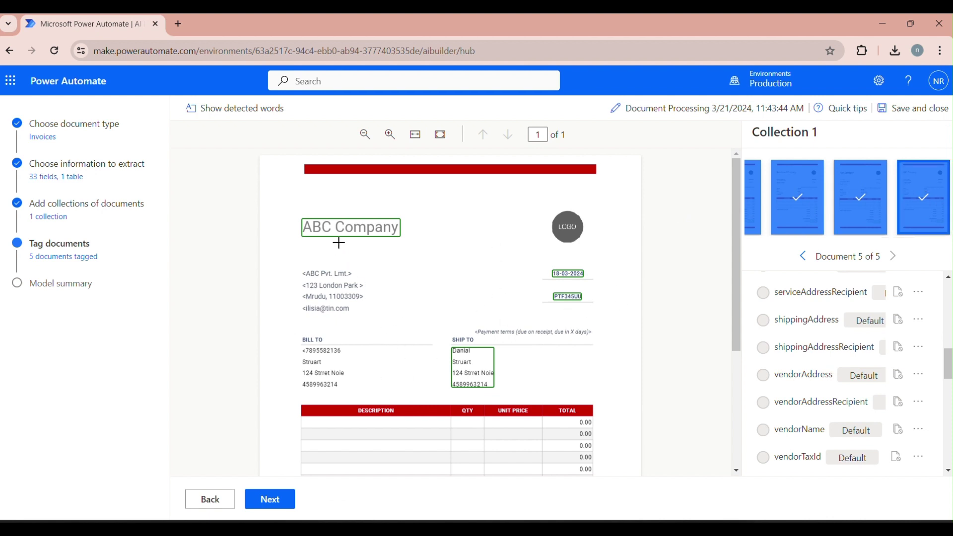
click(268, 503)
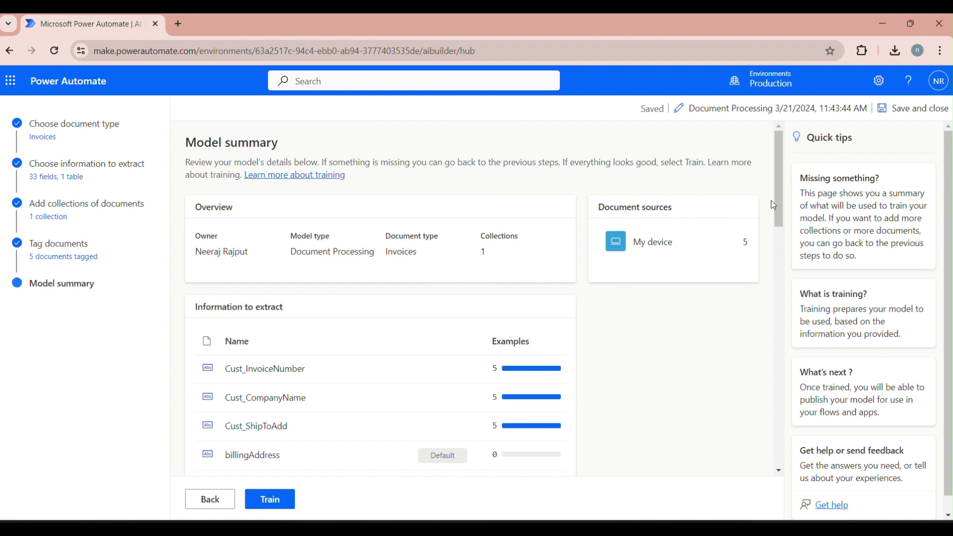
- Review the extraction fields in the model summary, start training the document processing model, and return to the AI models list
drag(777, 204, 792, 434)
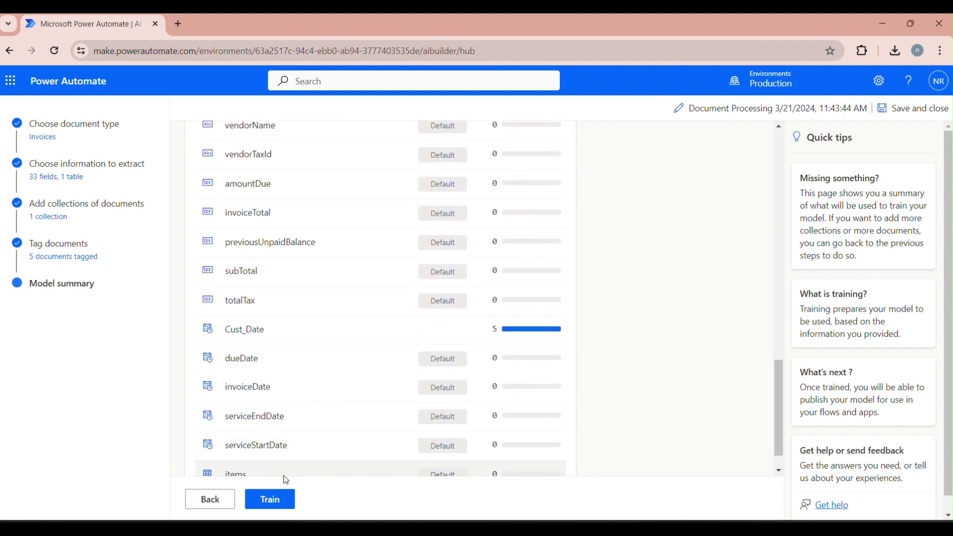
click(275, 503)
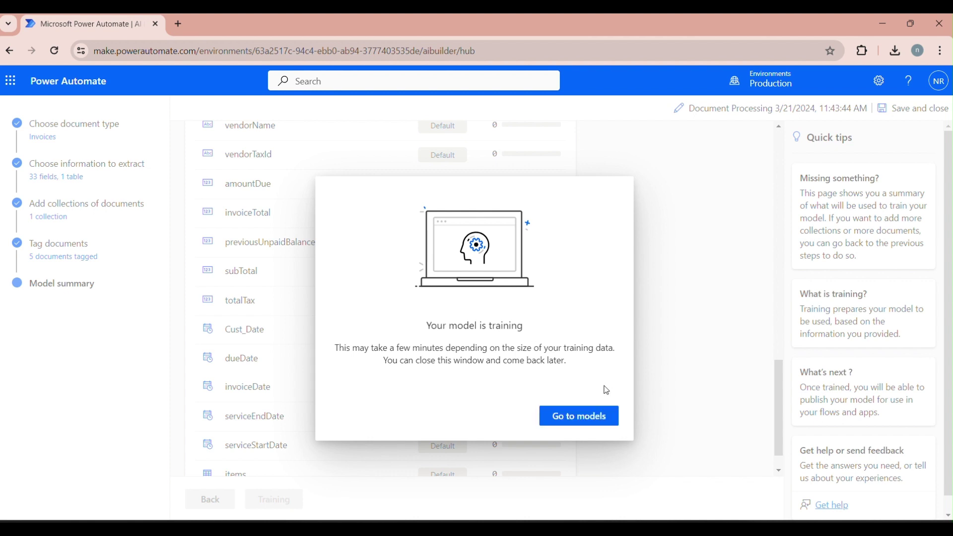
click(564, 418)
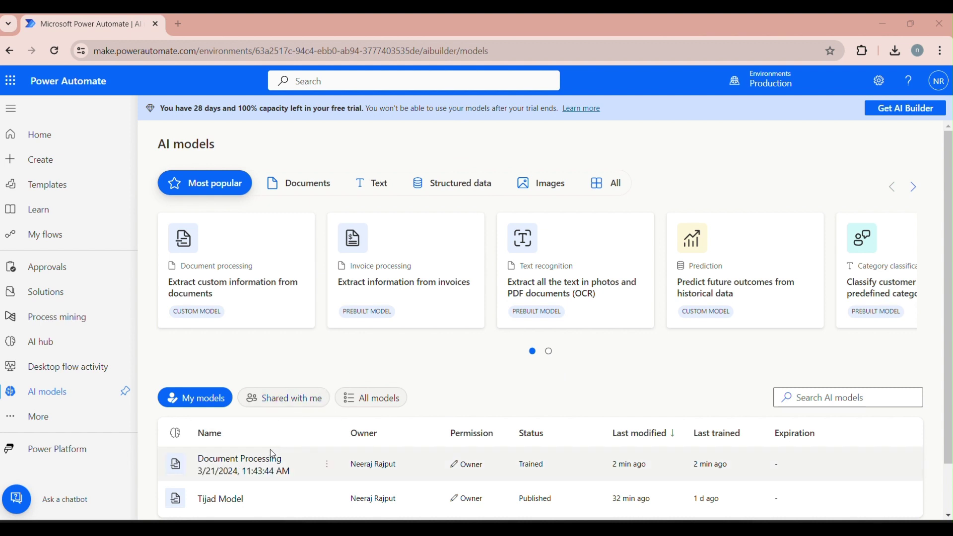
- Open the newly trained document processing model and run a quick test on Modern-Word-Invoice-Test 6
click(259, 463)
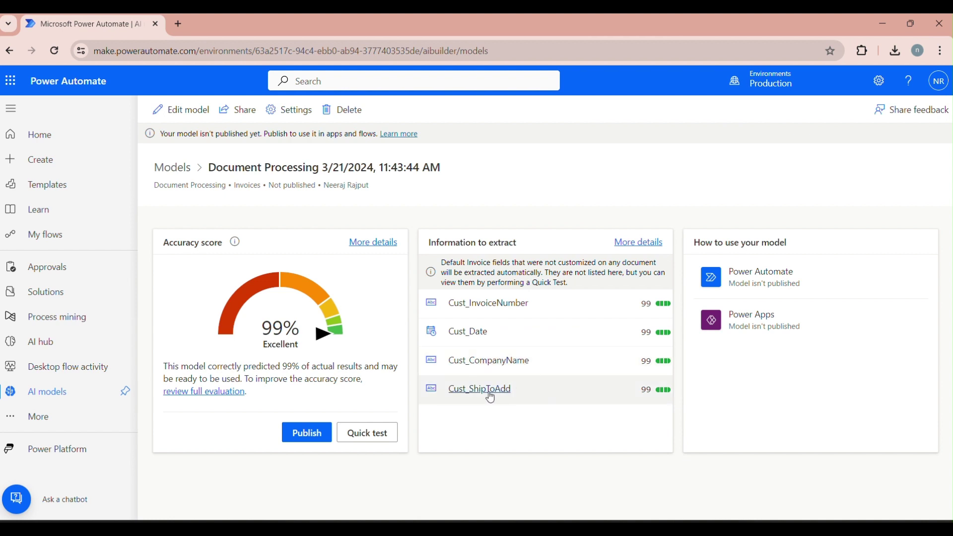
click(368, 433)
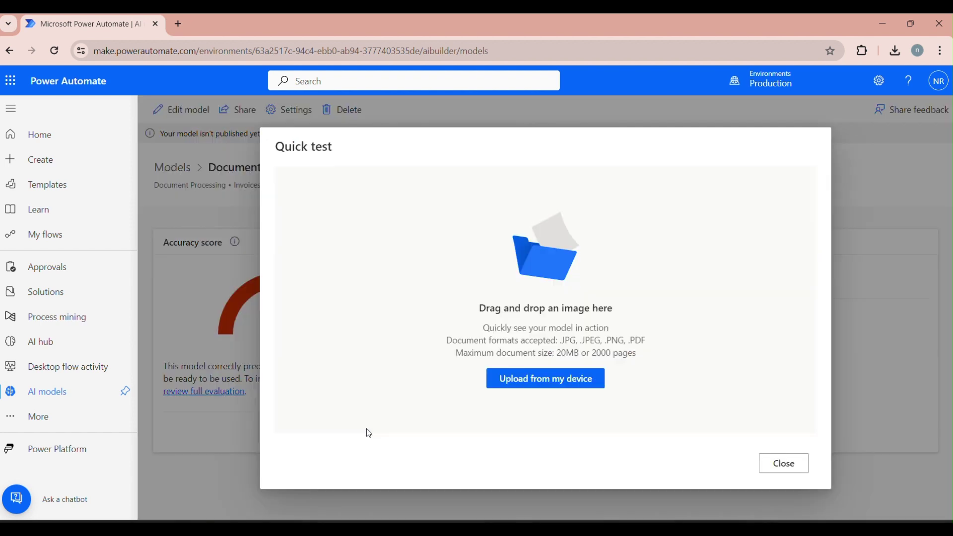
click(569, 390)
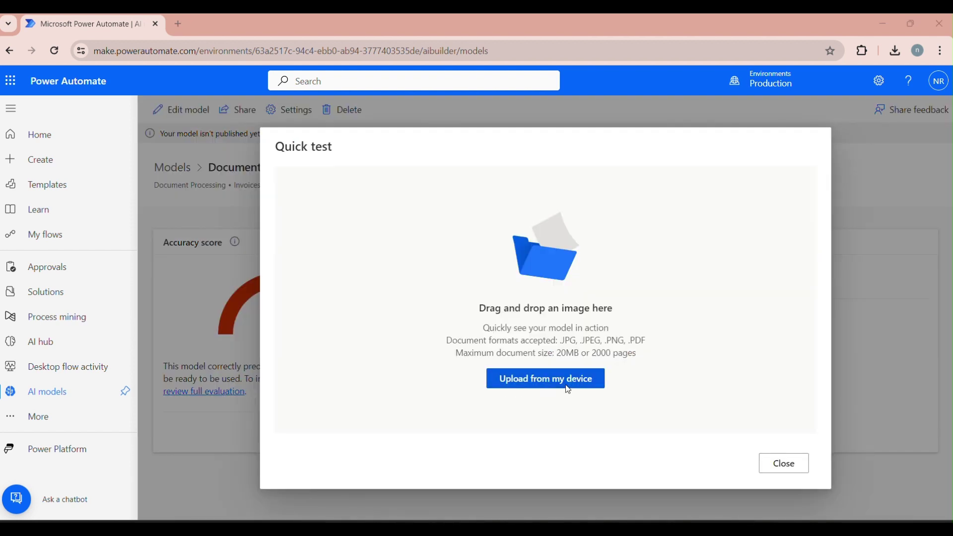
click(195, 233)
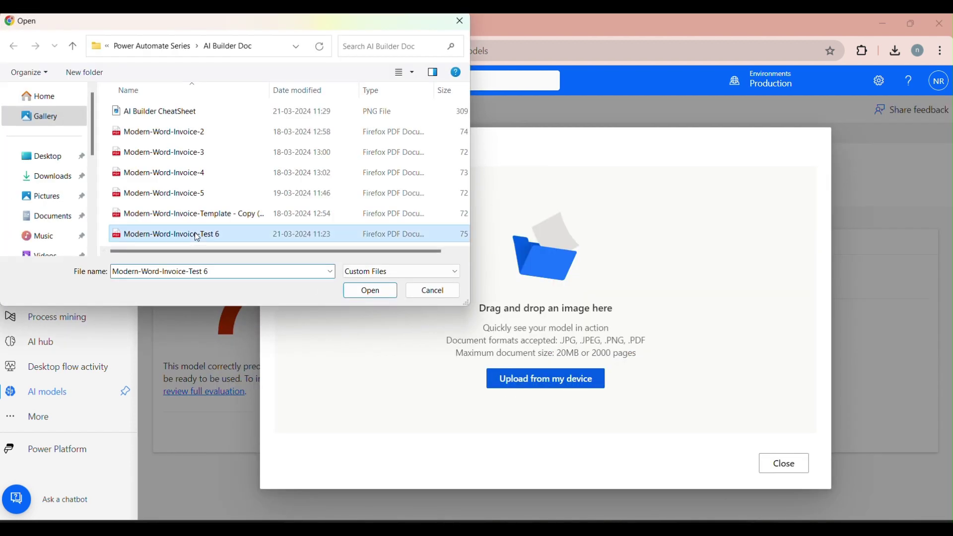
click(372, 293)
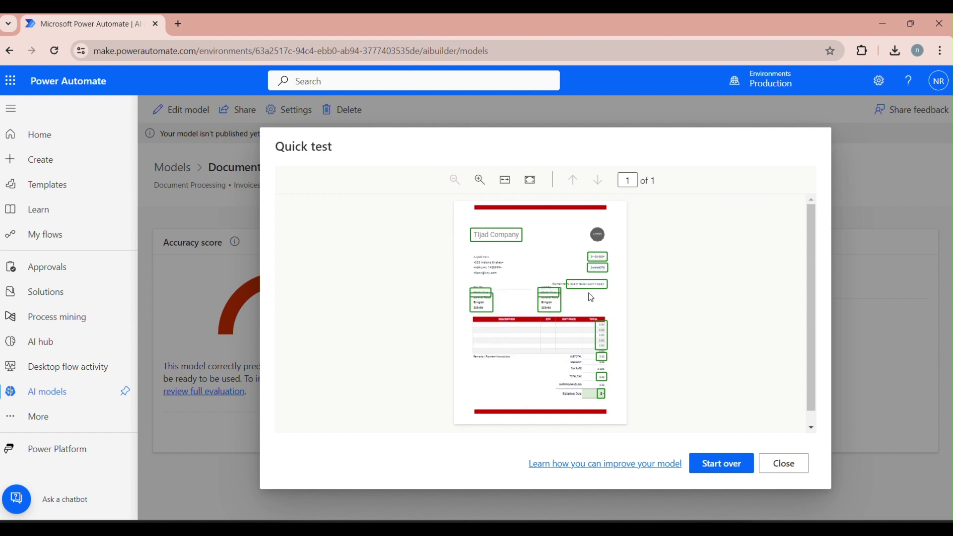
- Check the extracted fields and their confidence scores on the test invoice, close the quick test, and publish the model
mouse_move(551, 311)
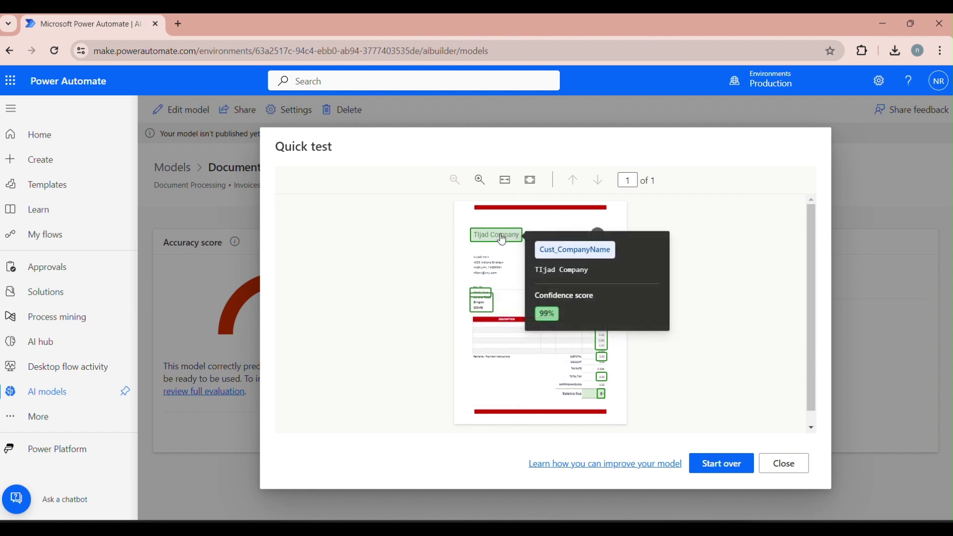
mouse_move(600, 263)
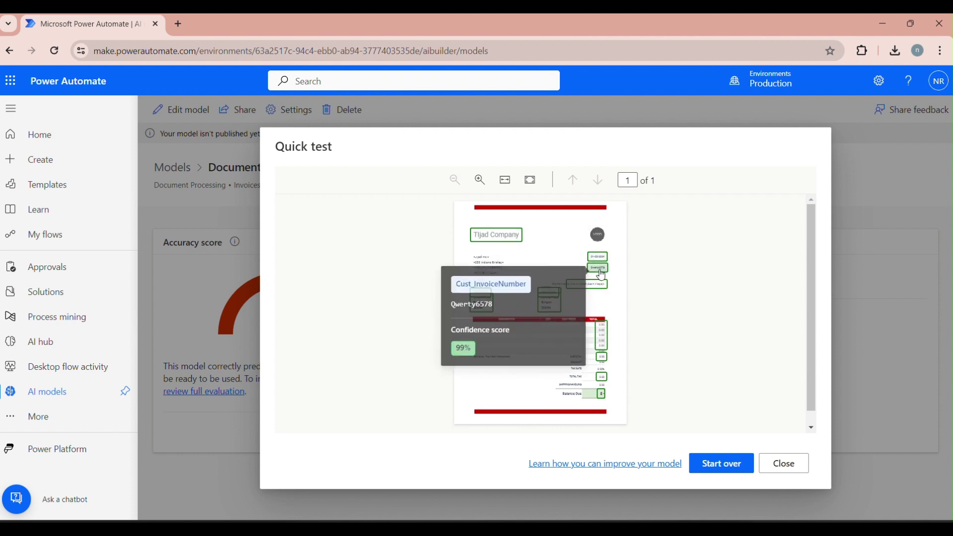
mouse_move(602, 290)
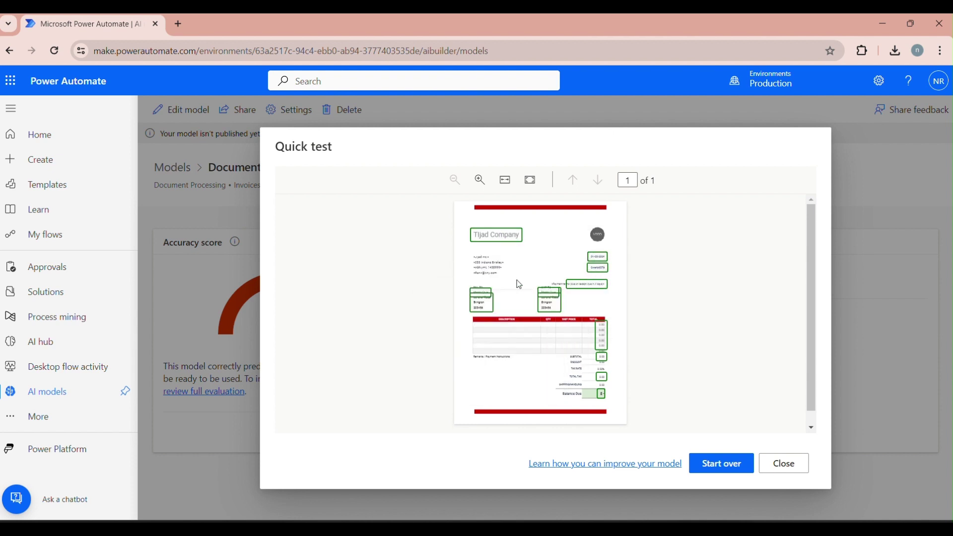
mouse_move(481, 312)
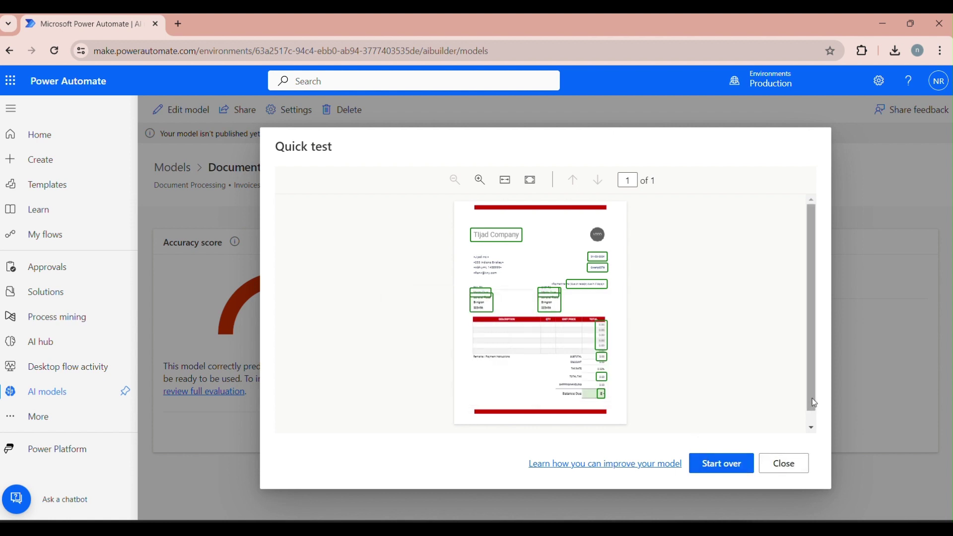
click(813, 429)
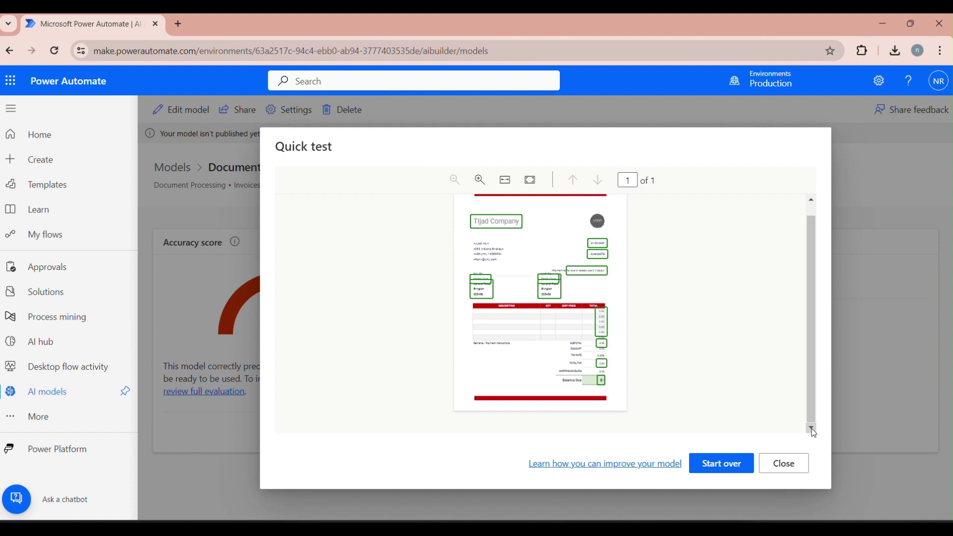
click(783, 464)
click(300, 437)
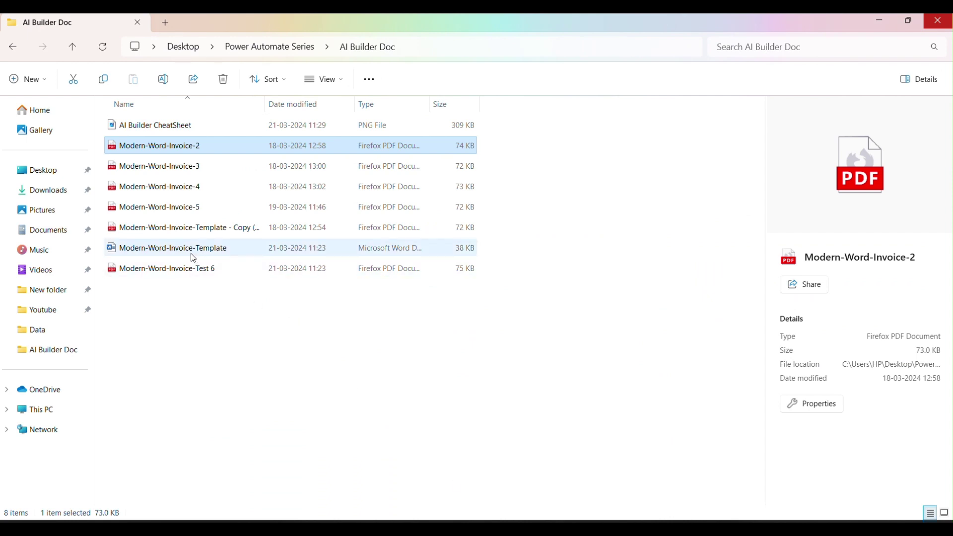
- Open the Modern-Word-Invoice-Template document in Word and change the company title to Power Automate Company
double_click(186, 253)
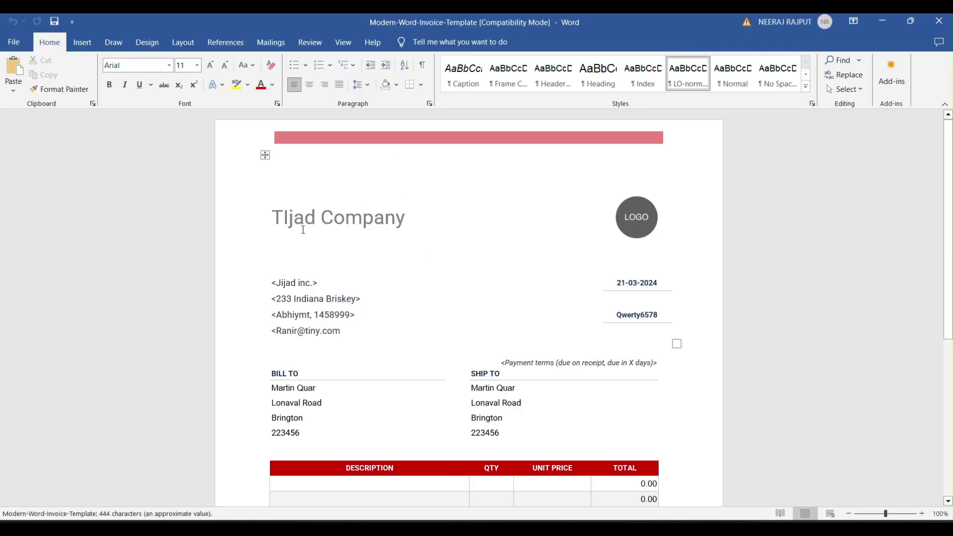
double_click(296, 219)
text(Power)
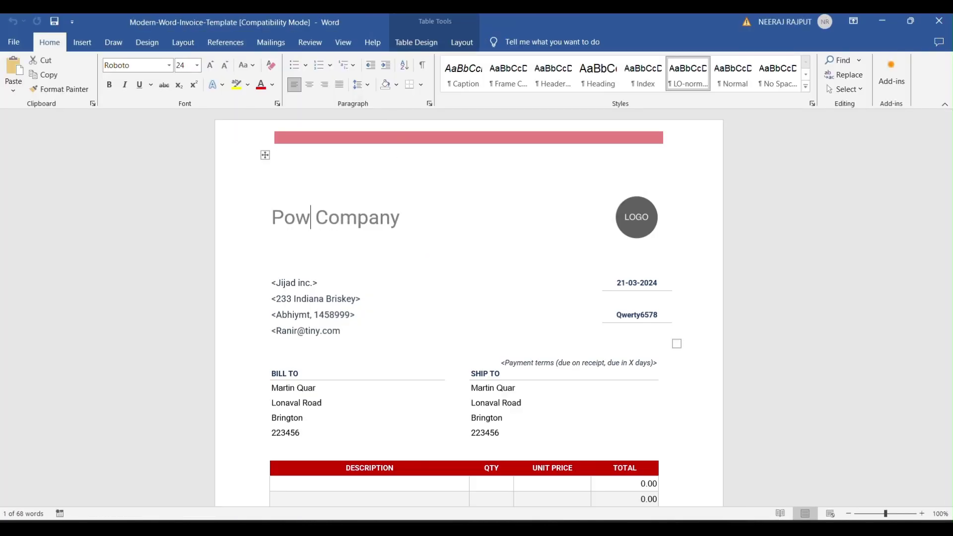
text( Automate)
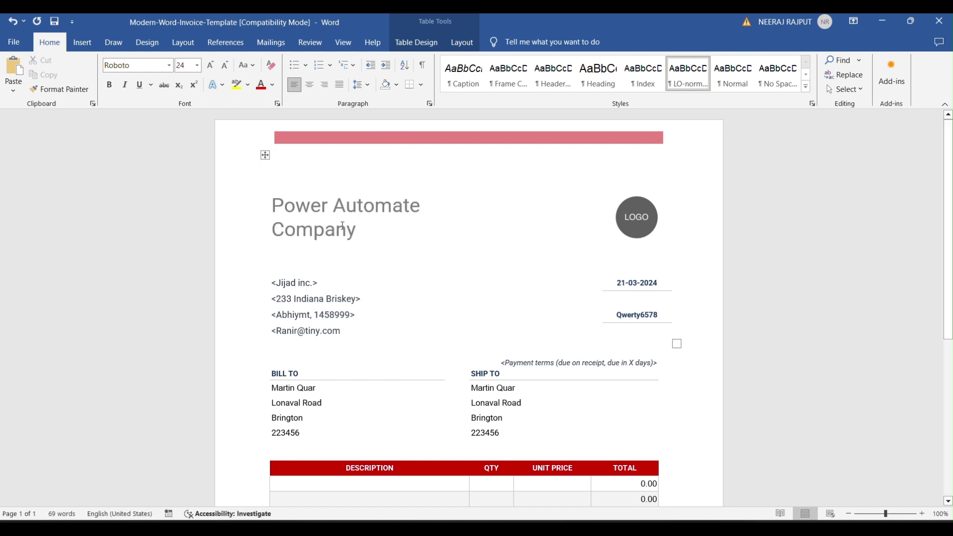
- Change the sender's company line to Power Aoto inc. and dismiss the Acrobat Reader notification
double_click(293, 285)
text(Power)
text( Auto)
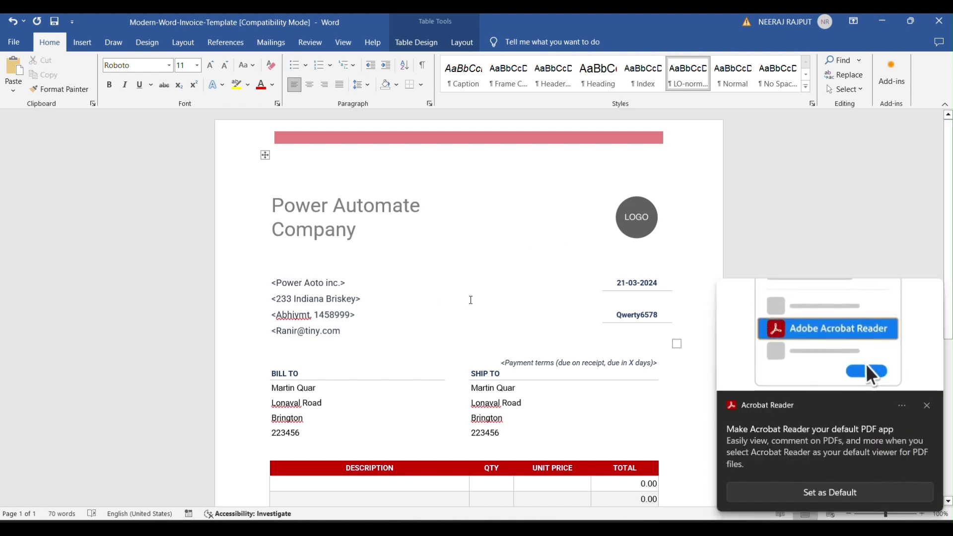
click(927, 405)
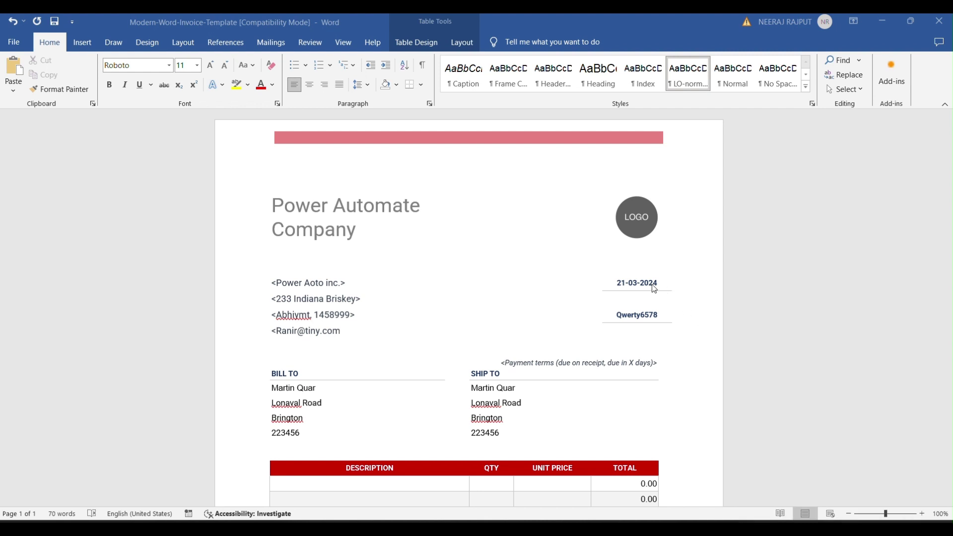
- Set the invoice date to 10-03-2024 and replace the invoice number below it with a new one
drag(617, 283, 624, 287)
text(10)
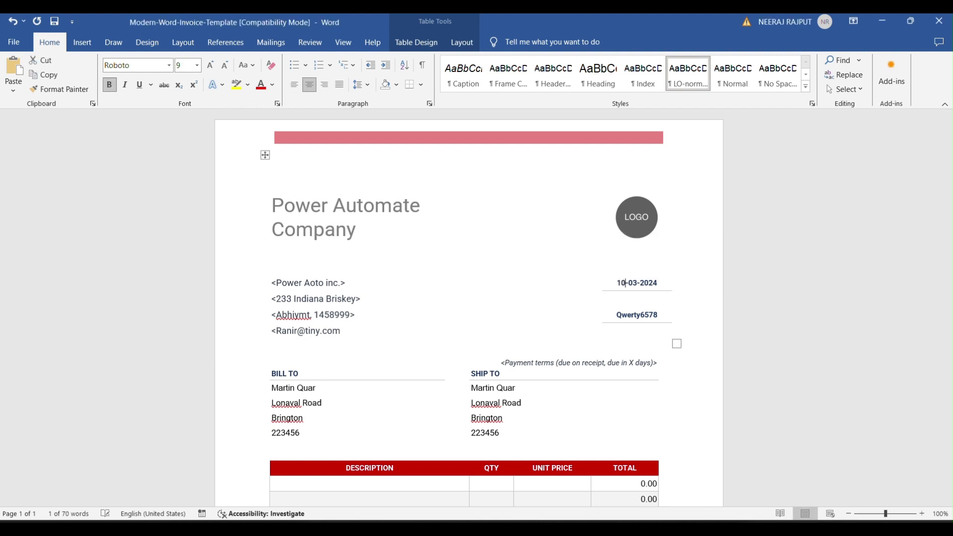
double_click(638, 316)
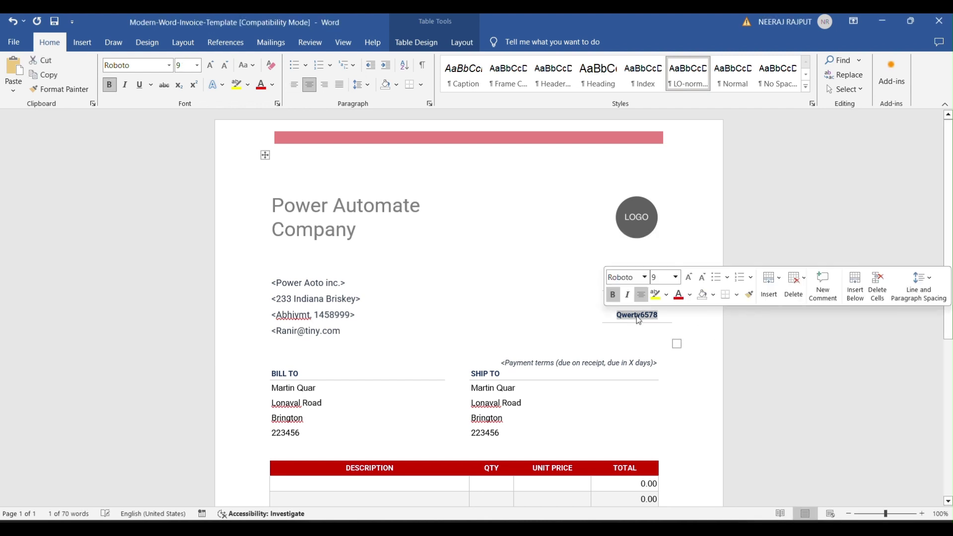
text(Power)
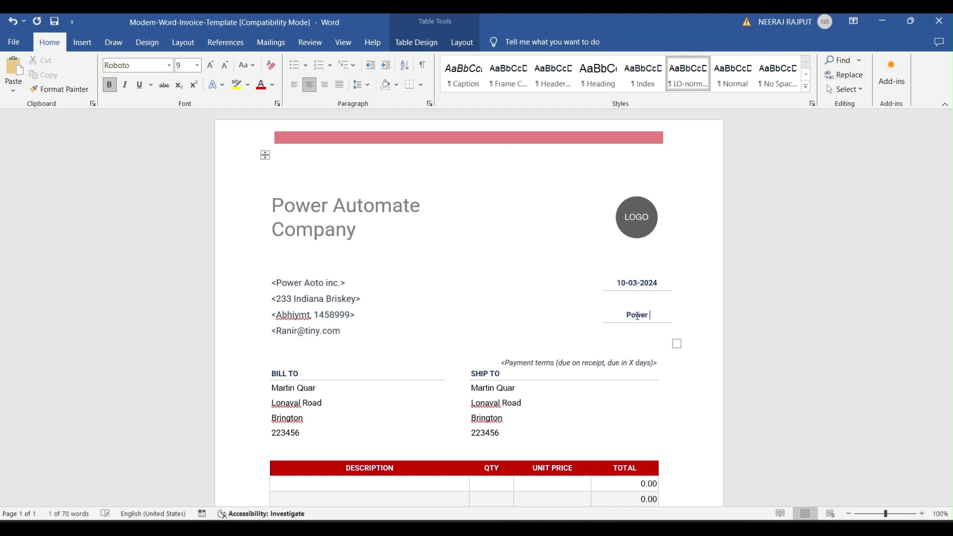
text(BI1234)
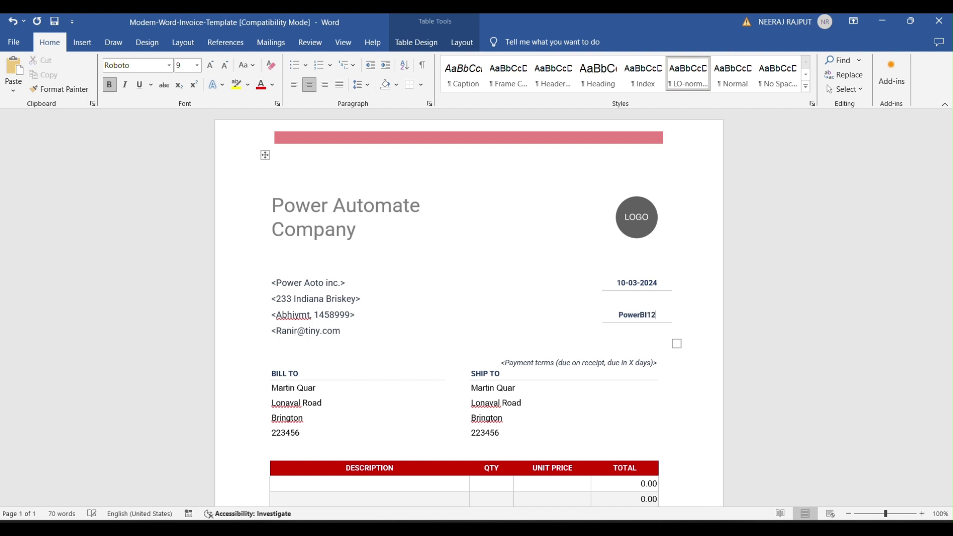
- In the SHIP TO block, replace the recipient's first name with Microsoft and enter a new street address and postal code
double_click(487, 389)
text(Microsoft)
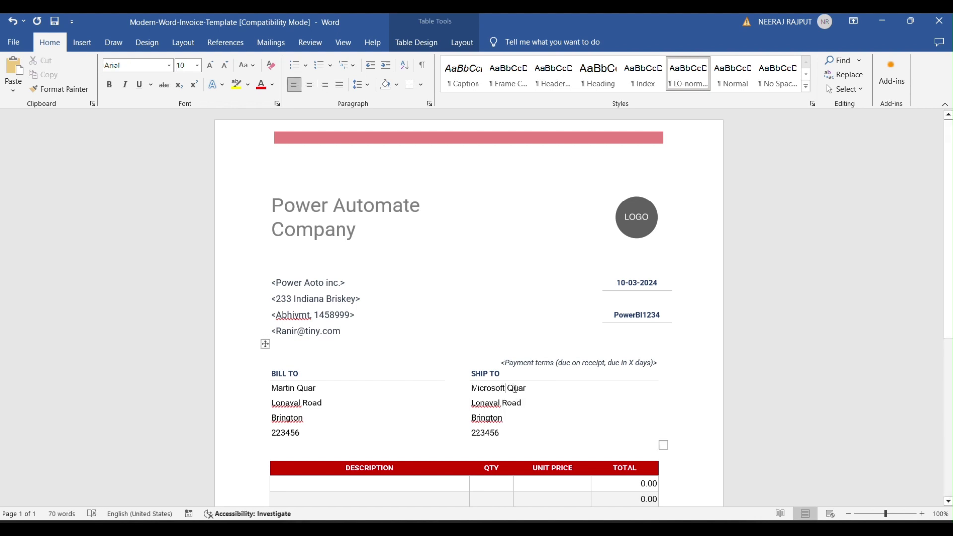
drag(474, 404, 518, 404)
text(US berlin street)
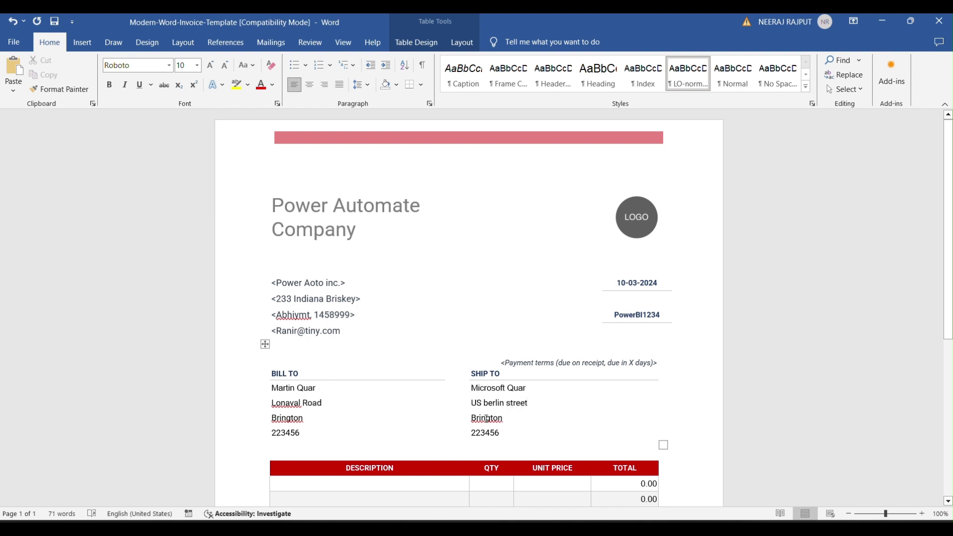
double_click(485, 436)
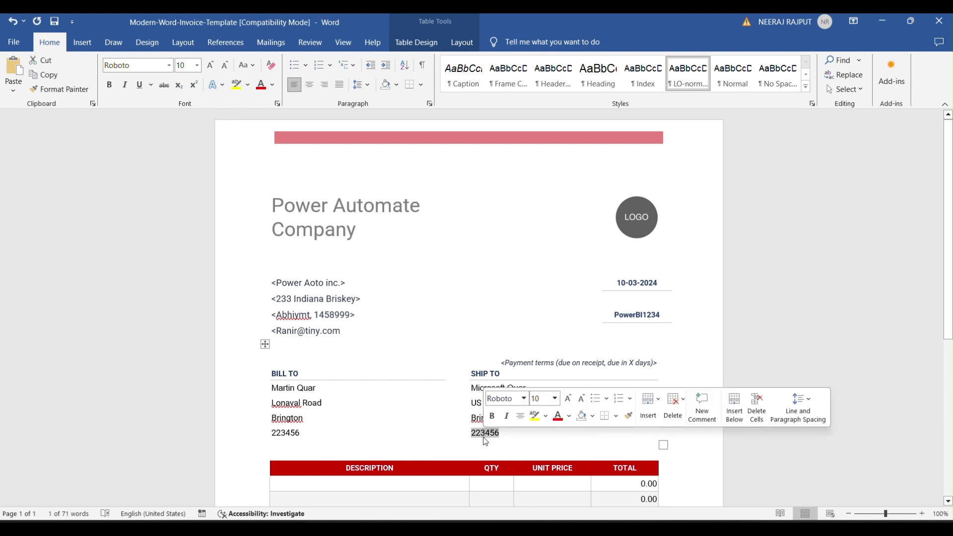
text(987634)
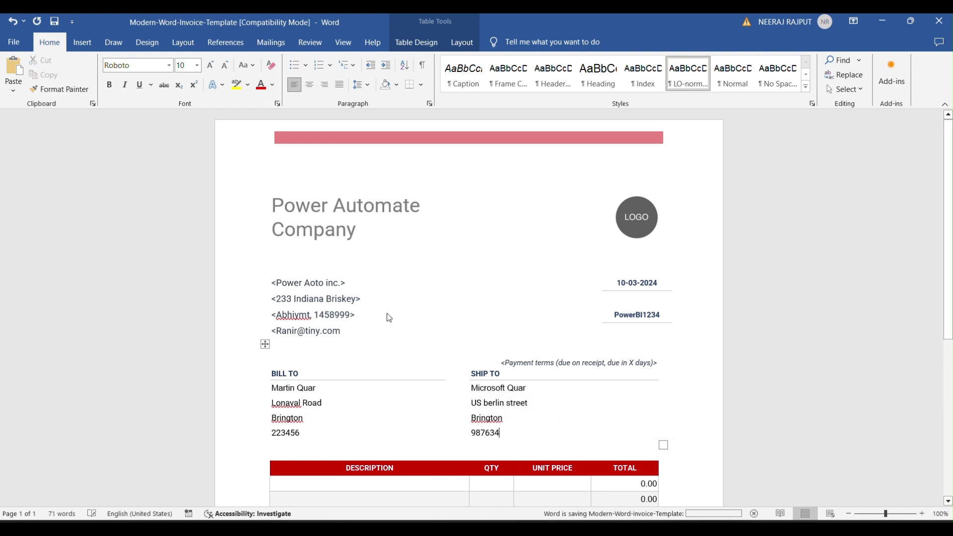
- Save the invoice as a PDF named Modern-Word-Invoice-Test upload in the AI Builder Doc folder, and close the PDF and Word
click(18, 41)
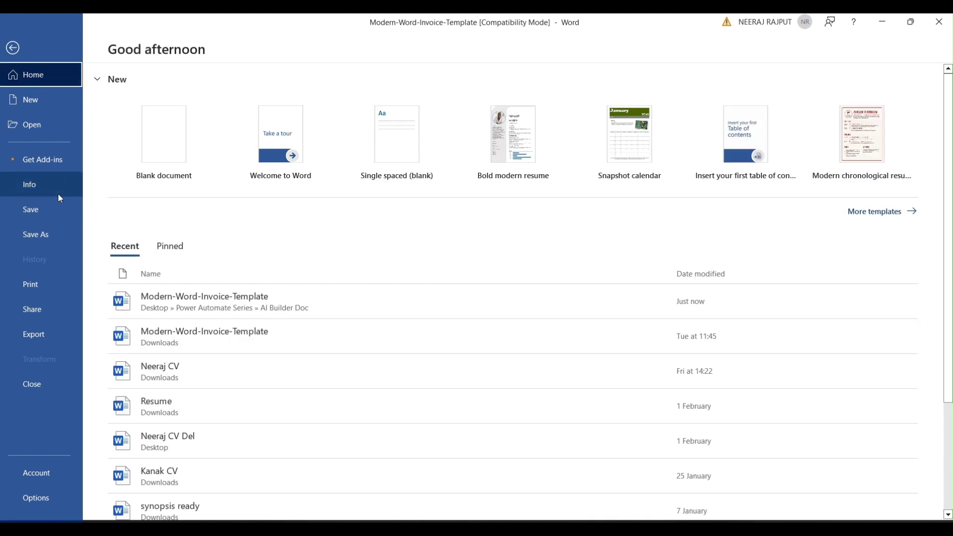
click(56, 228)
click(391, 163)
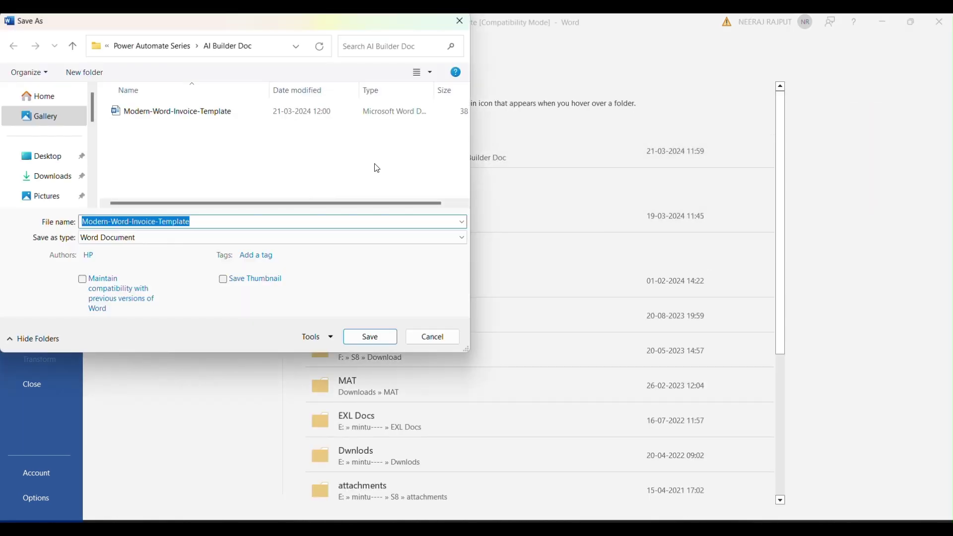
click(254, 239)
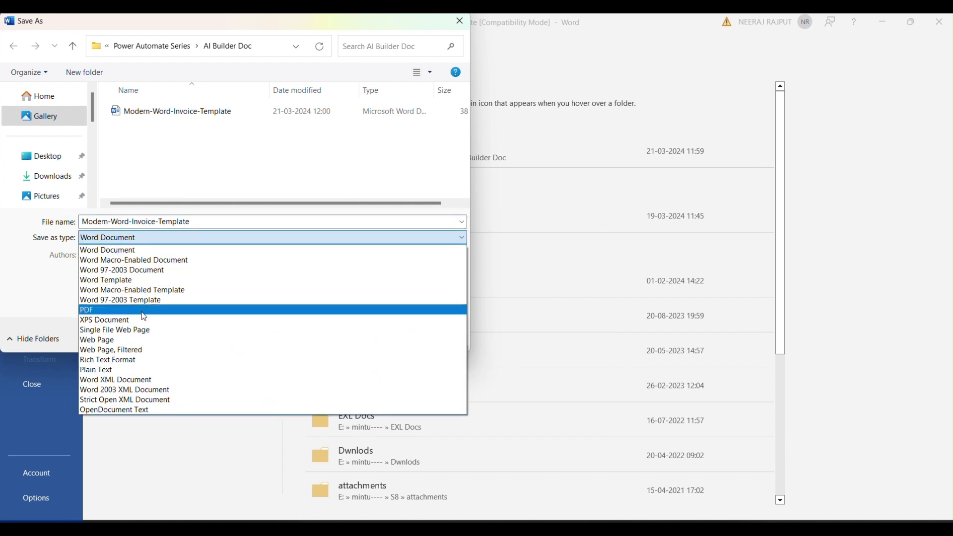
click(144, 310)
click(174, 225)
double_click(175, 224)
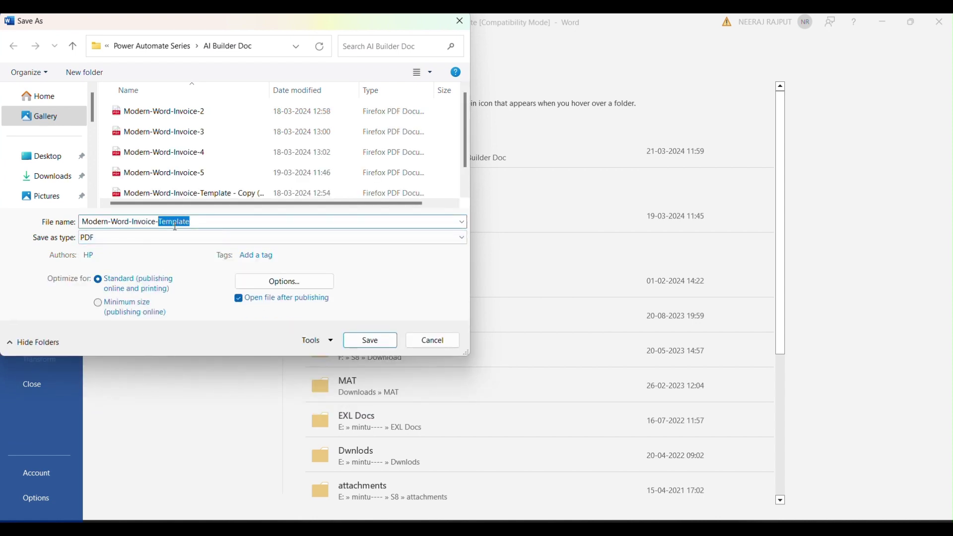
text(Test)
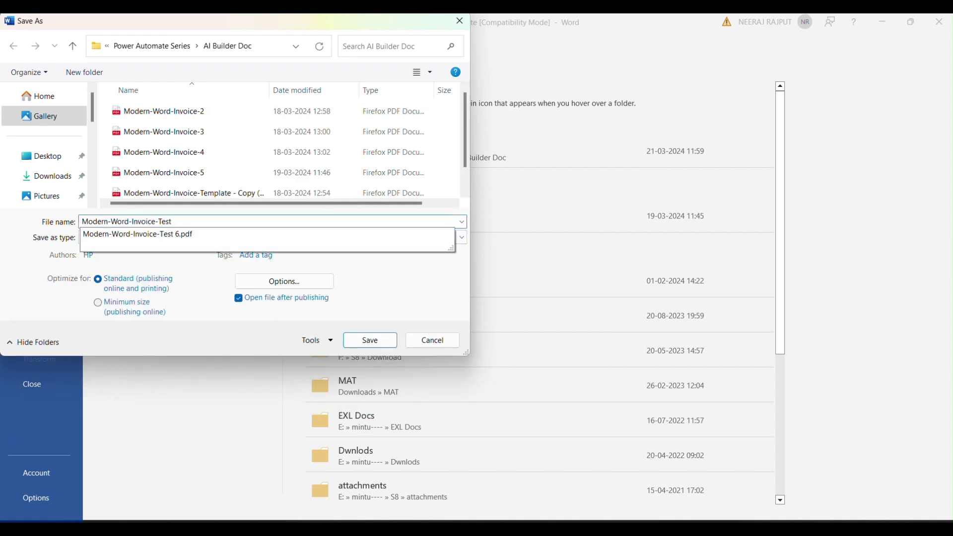
text( up)
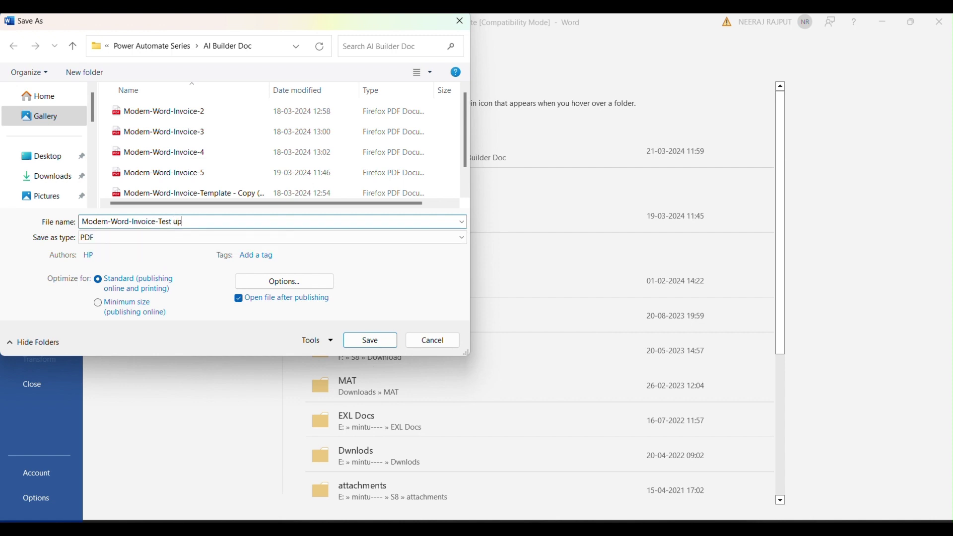
text(load)
click(369, 340)
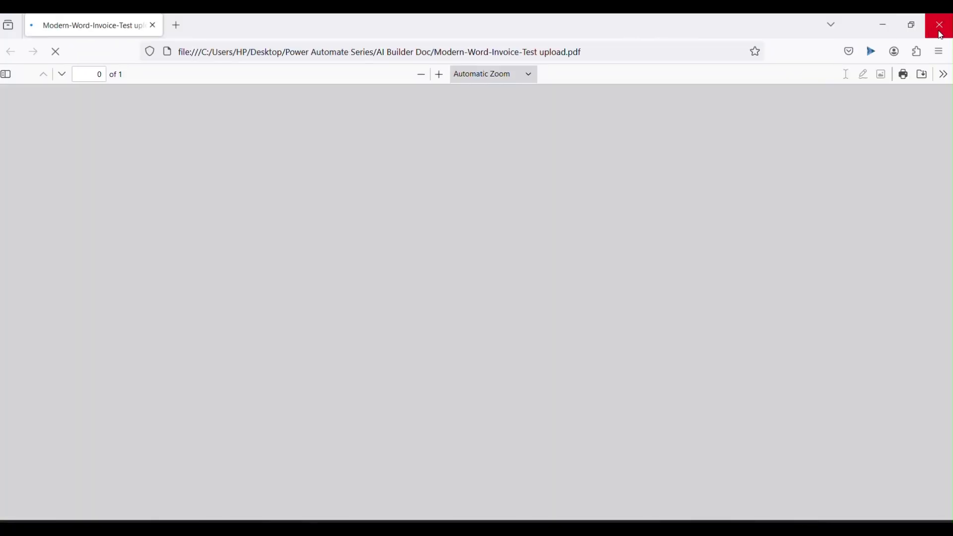
click(939, 24)
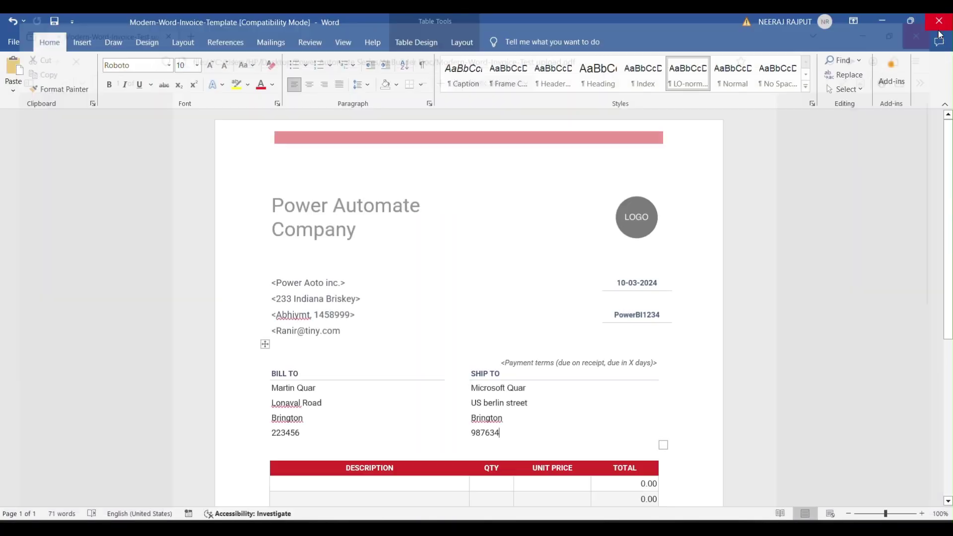
click(949, 21)
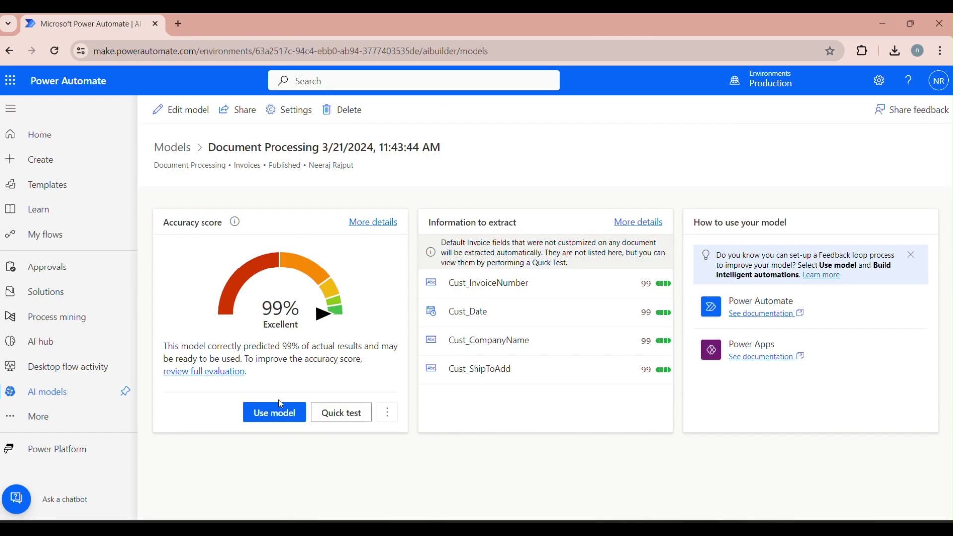
- View the available ways to use the published model, and close the options without choosing one
click(260, 413)
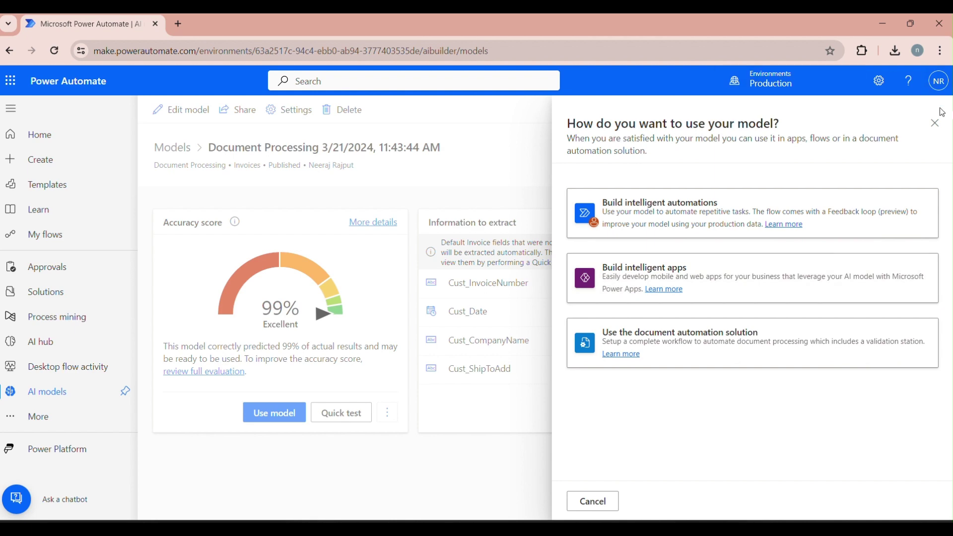
click(935, 123)
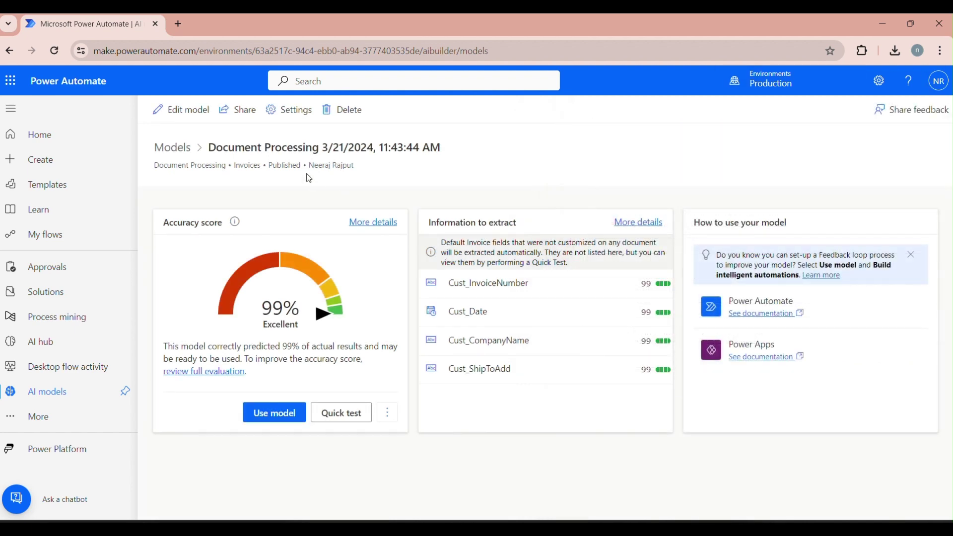
- Edit the published document processing model to rename it PowerModel, then save and close it
click(192, 111)
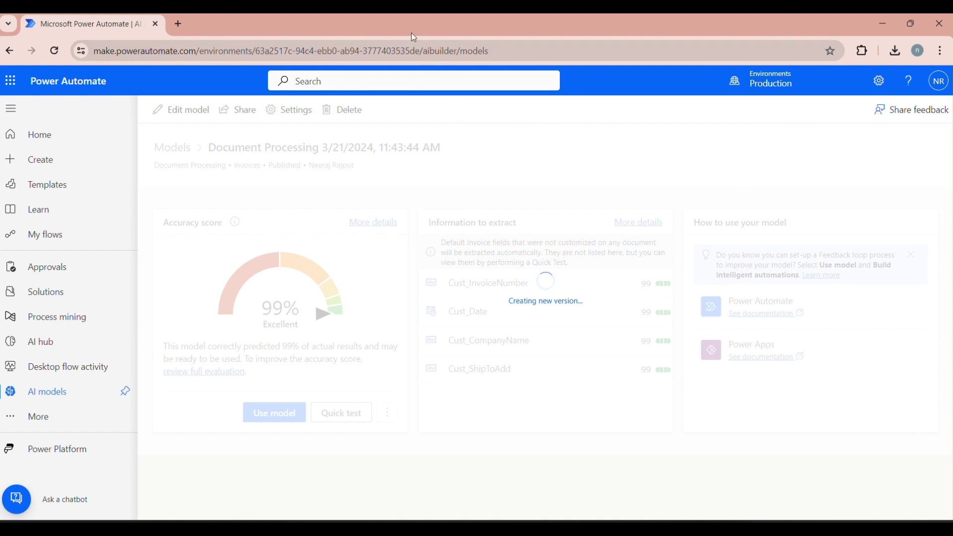
click(778, 166)
key(ctrl+a)
text(Po)
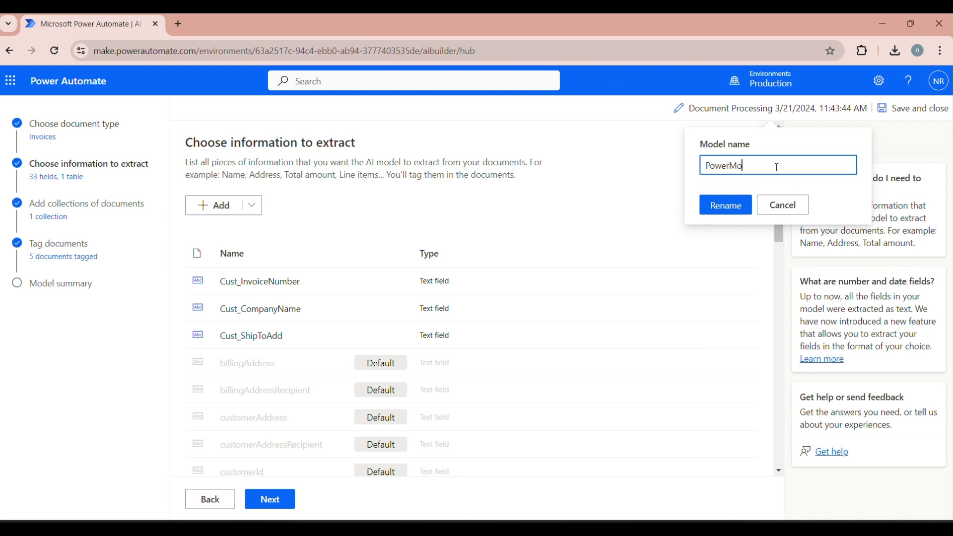
click(724, 205)
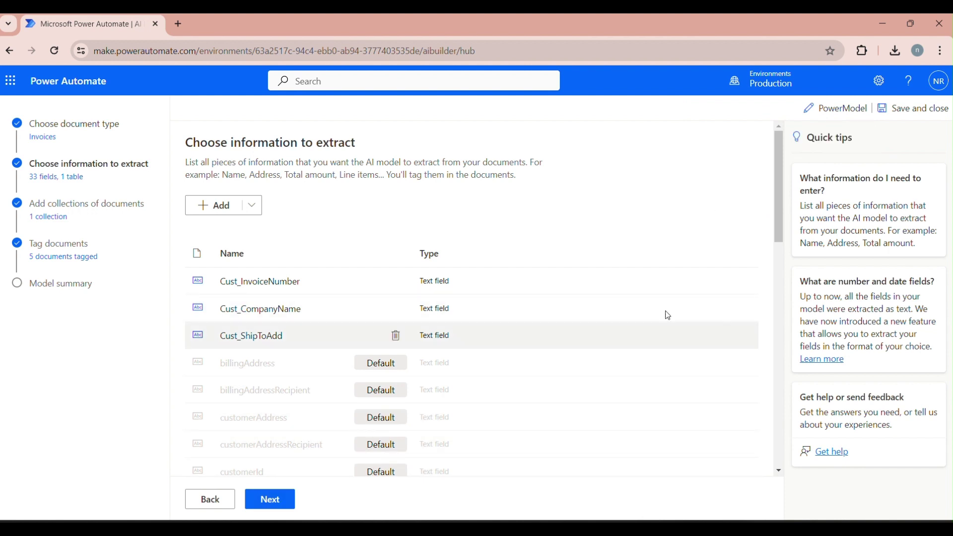
click(922, 108)
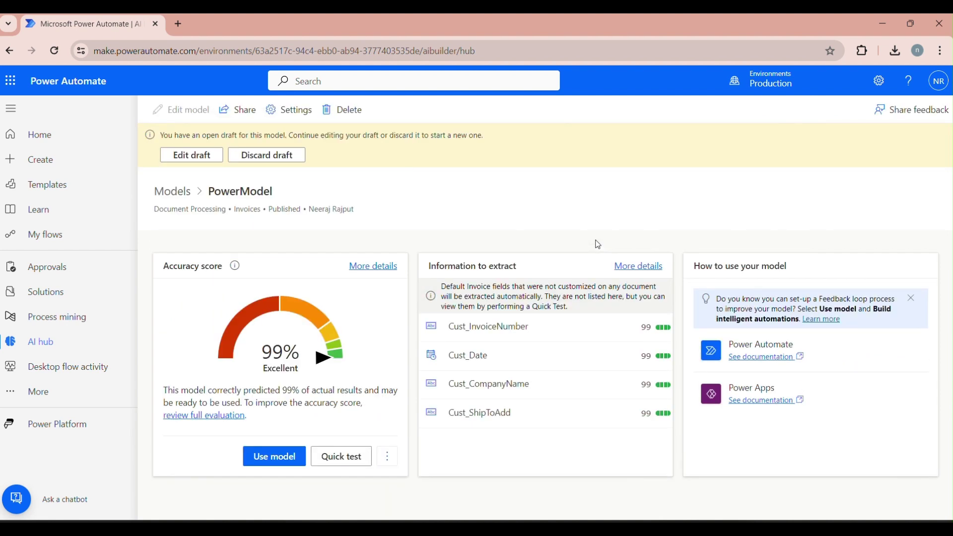
- Resume editing the open draft of PowerModel, and view the model settings without changing them
click(198, 159)
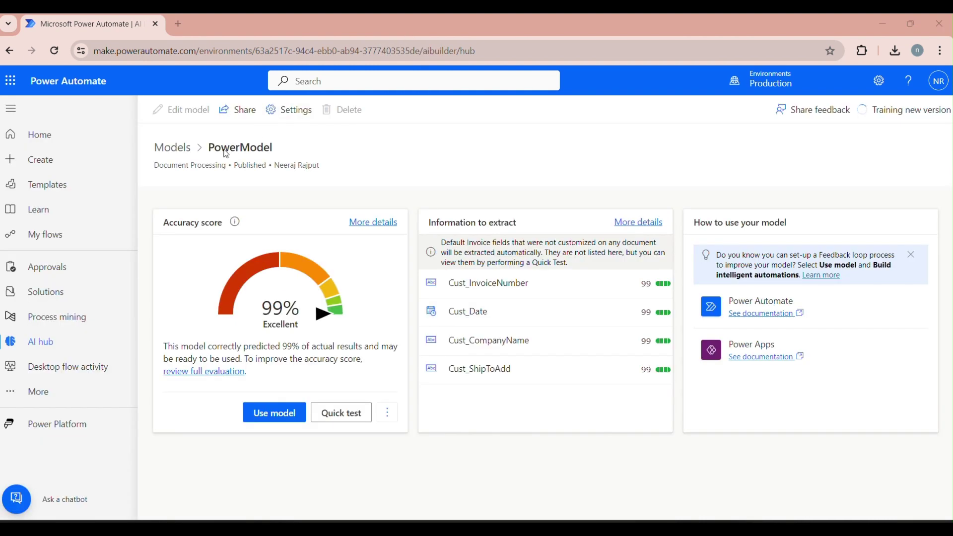
click(288, 110)
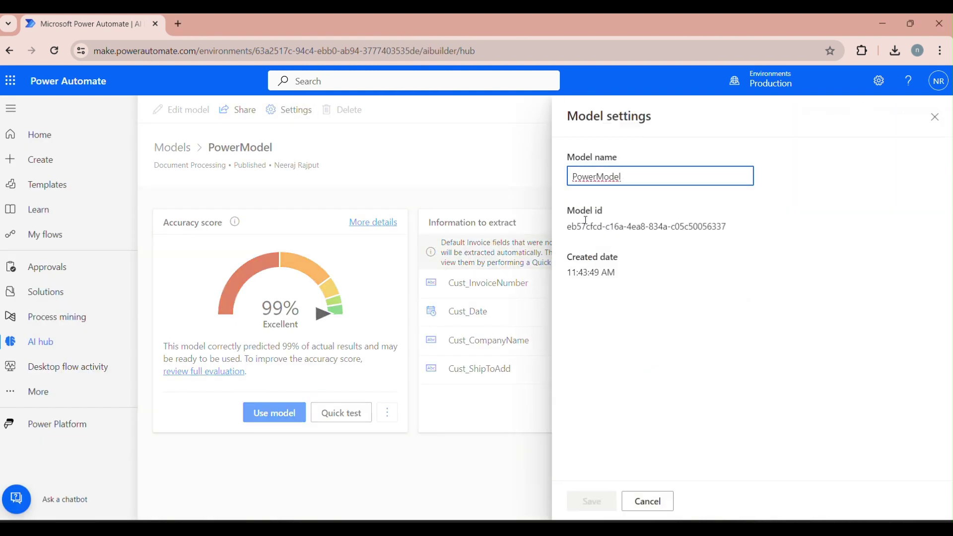
click(646, 501)
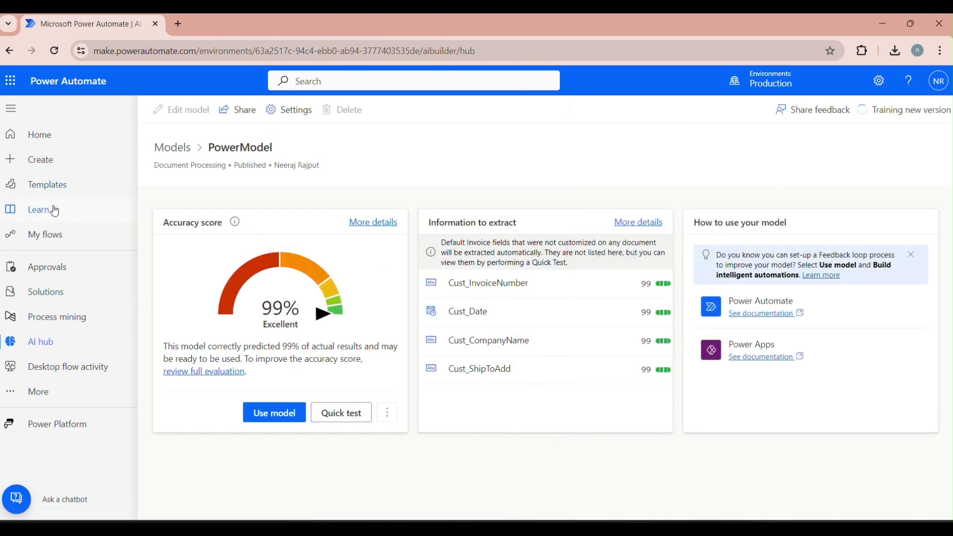
- From the list of flows, create an instant cloud flow named AIBuilder that is triggered manually
click(57, 235)
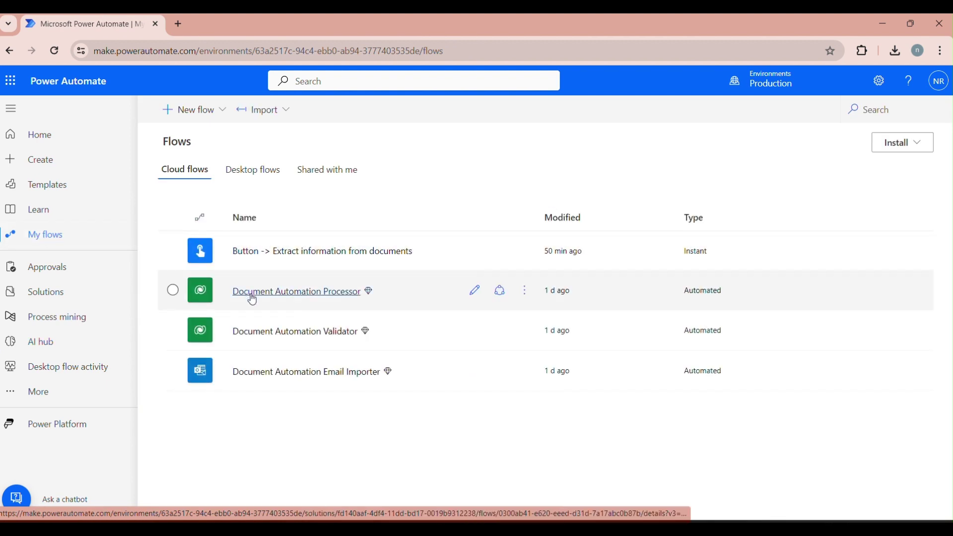
drag(317, 404, 225, 294)
click(309, 420)
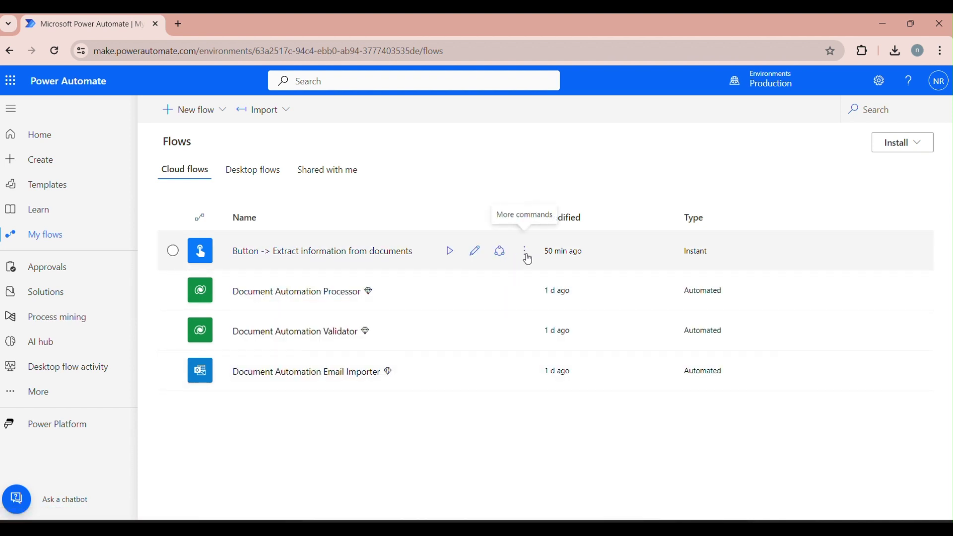
click(222, 109)
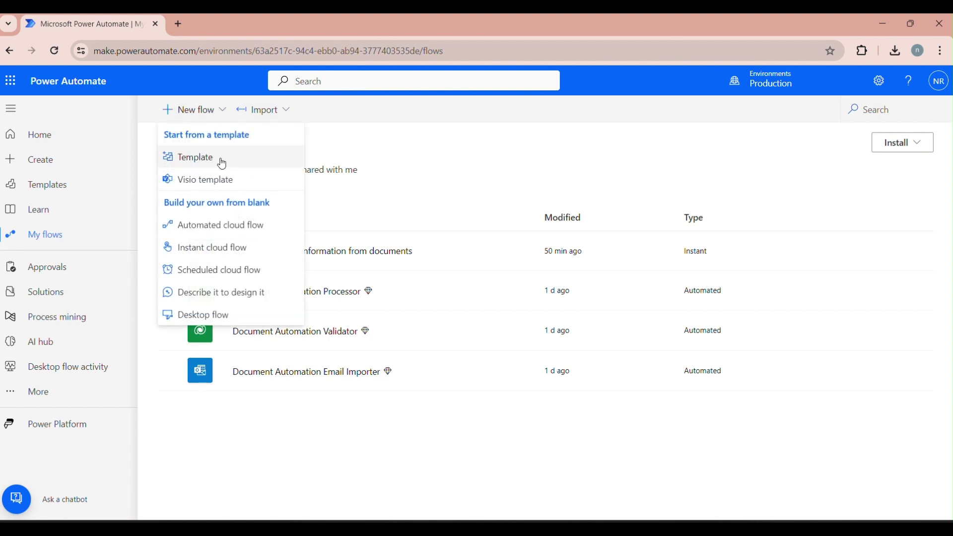
click(219, 246)
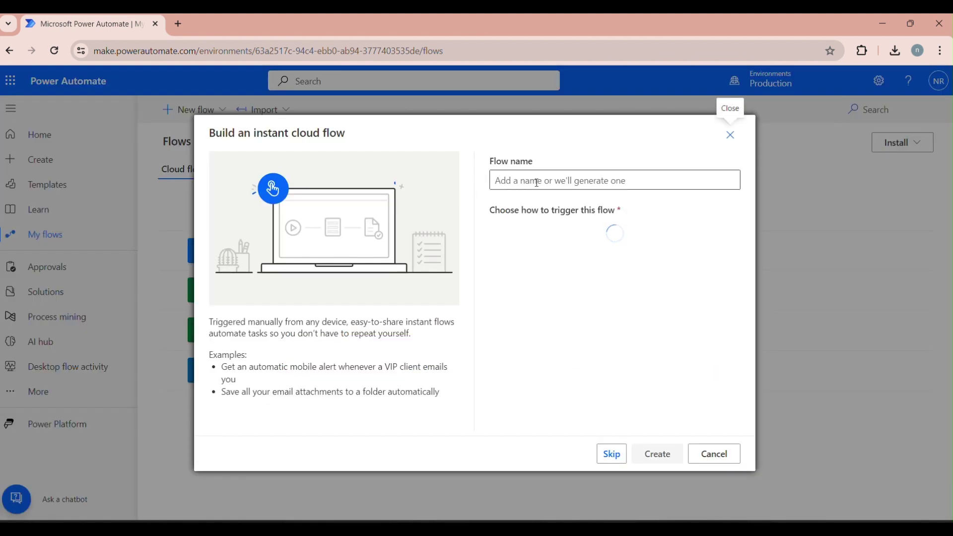
text(AIBuilde)
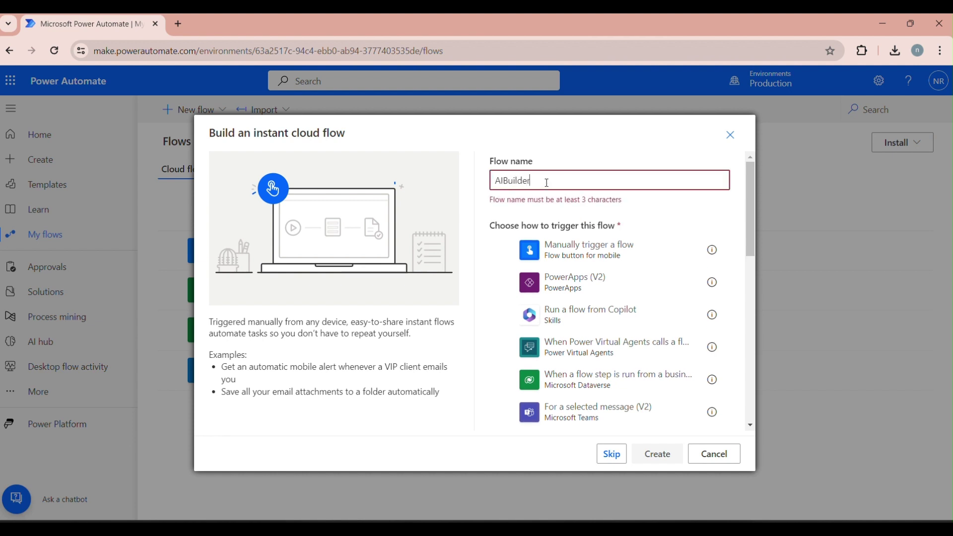
text(r)
click(581, 235)
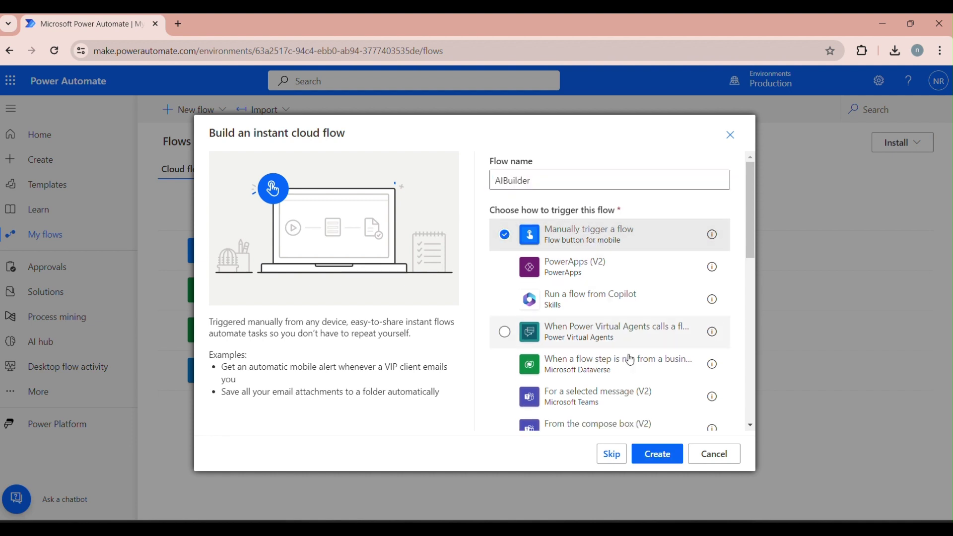
click(658, 454)
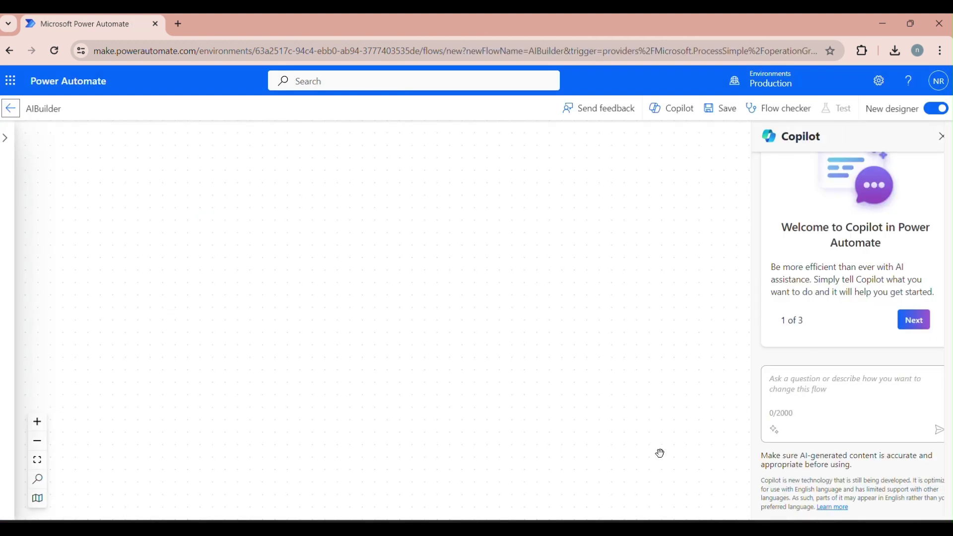
- Switch to the classic designer and add the AI Builder action Extract information from documents after the trigger
click(939, 109)
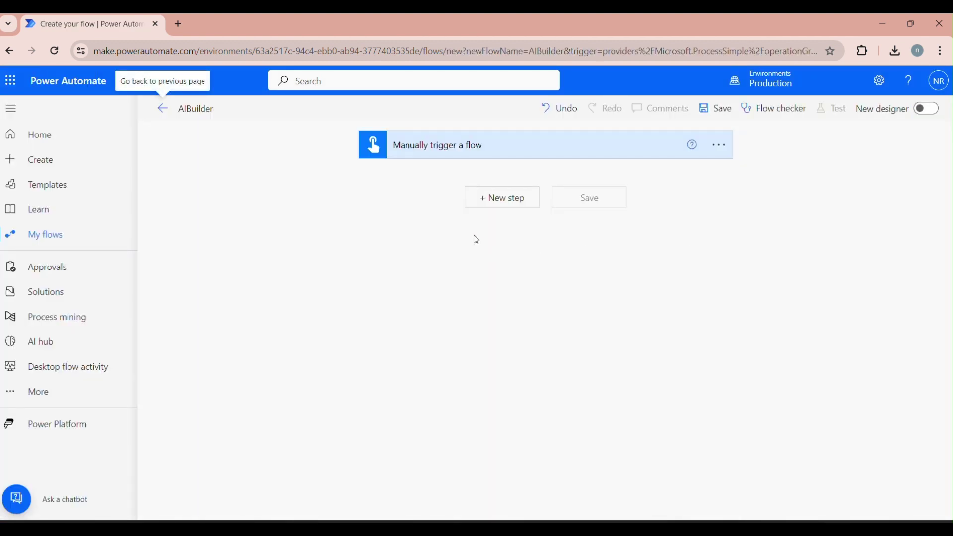
click(508, 198)
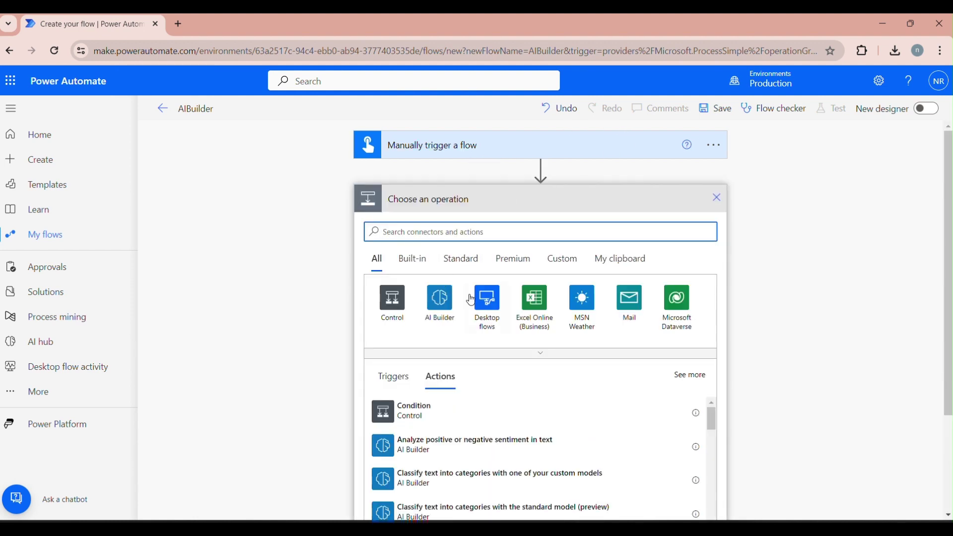
click(440, 301)
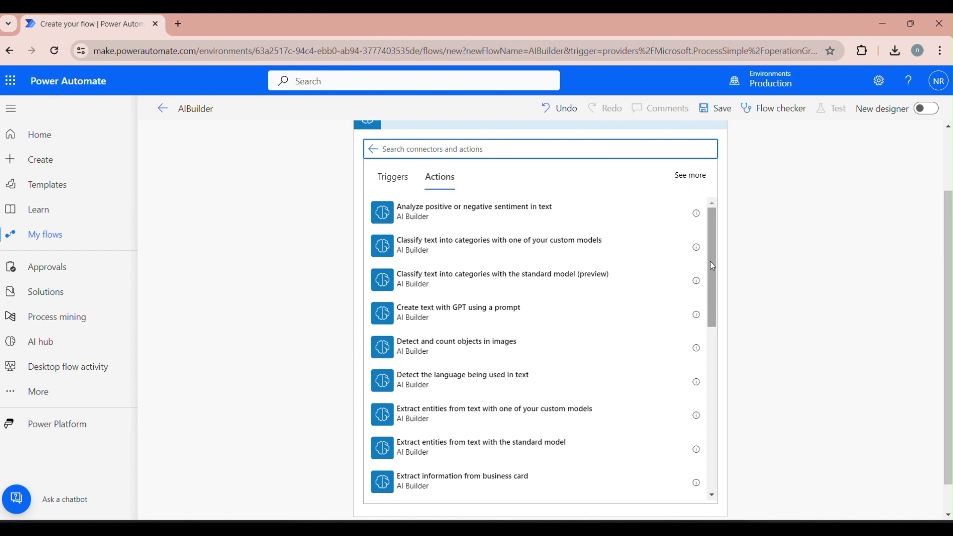
drag(711, 262, 711, 357)
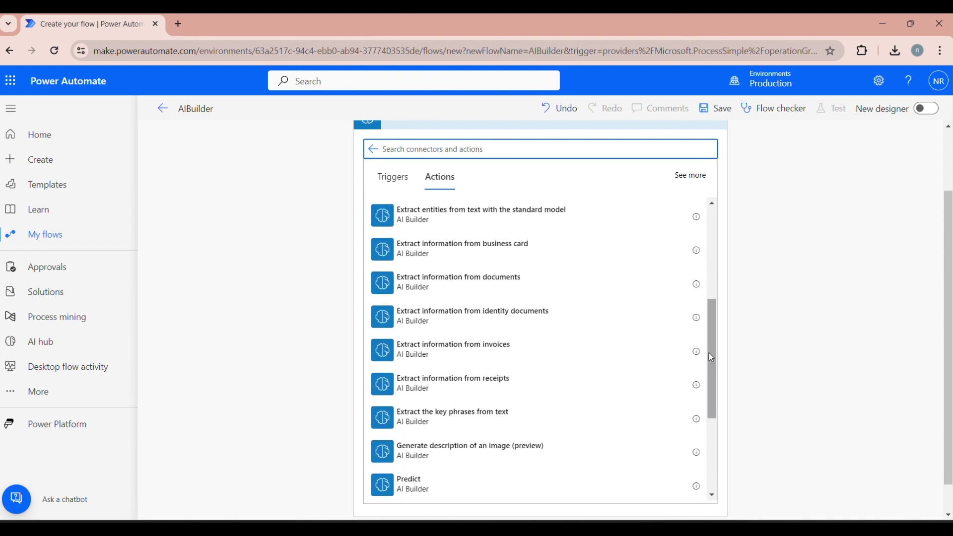
click(455, 288)
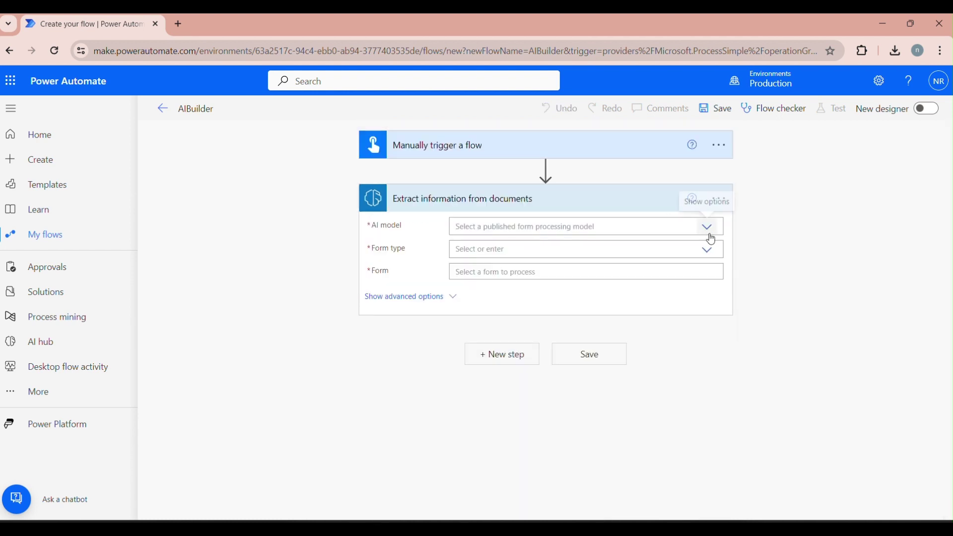
- Set the extraction action's AI model to PowerModel and its form type to PDF Document, and try to save the flow
click(706, 229)
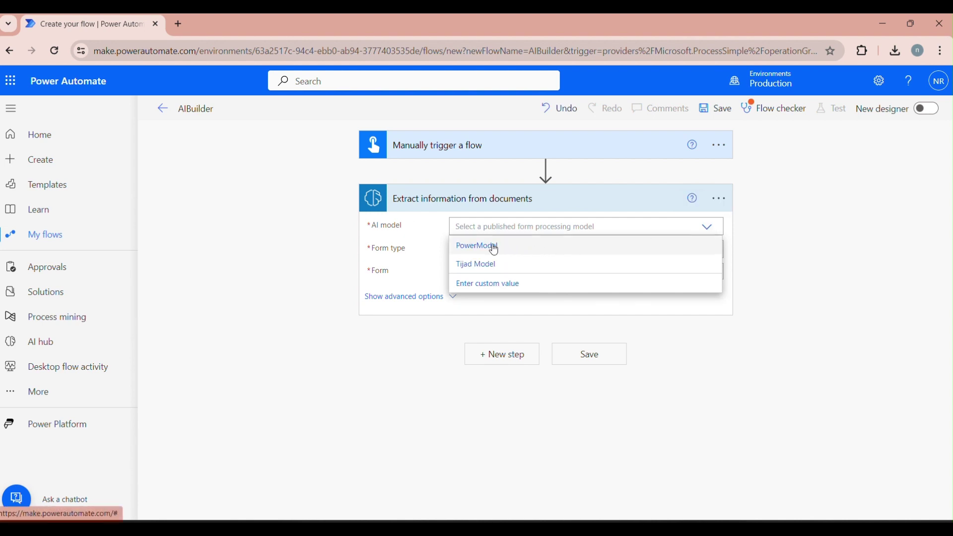
click(495, 250)
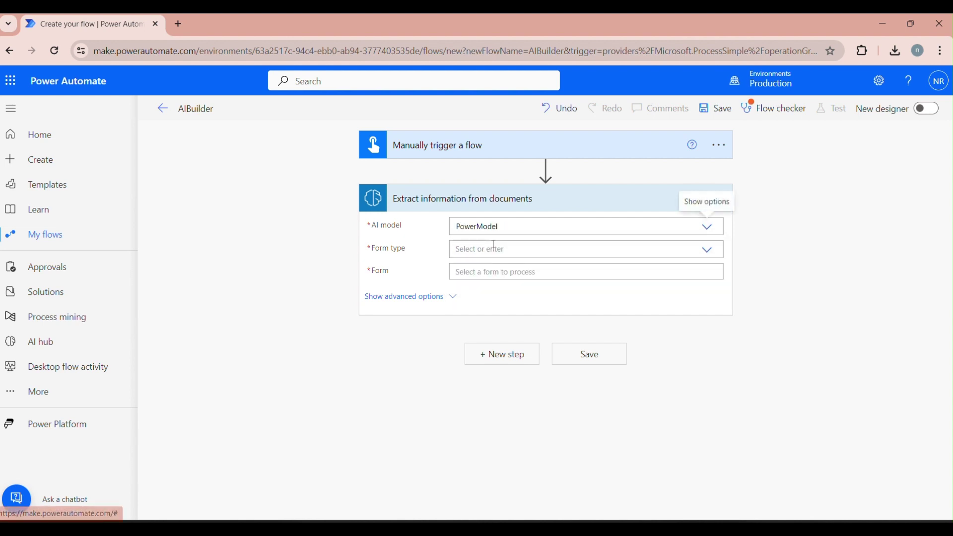
click(715, 257)
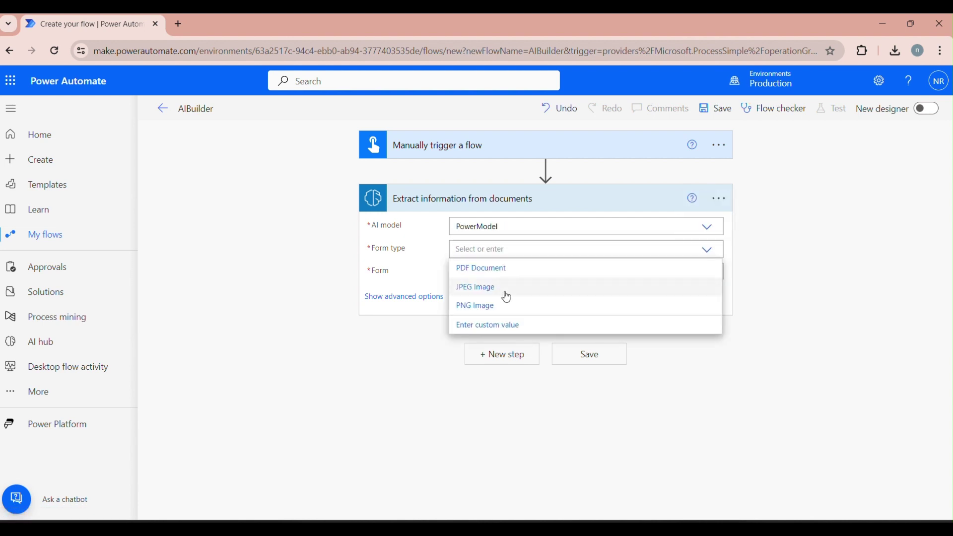
click(478, 272)
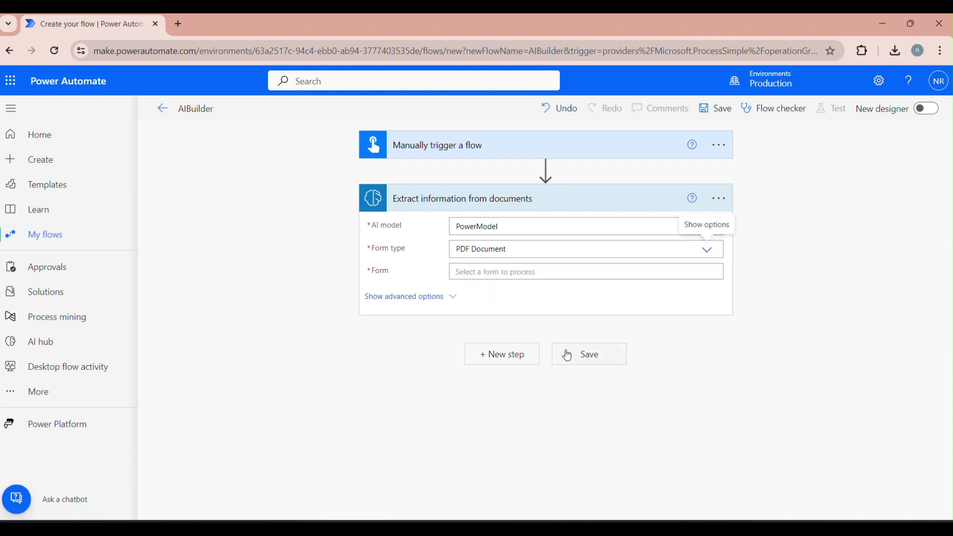
click(605, 361)
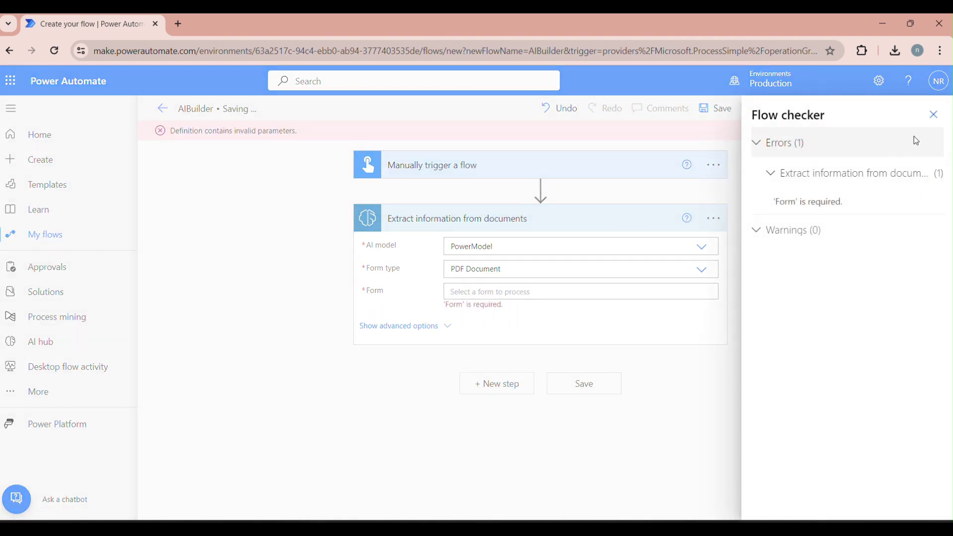
click(934, 115)
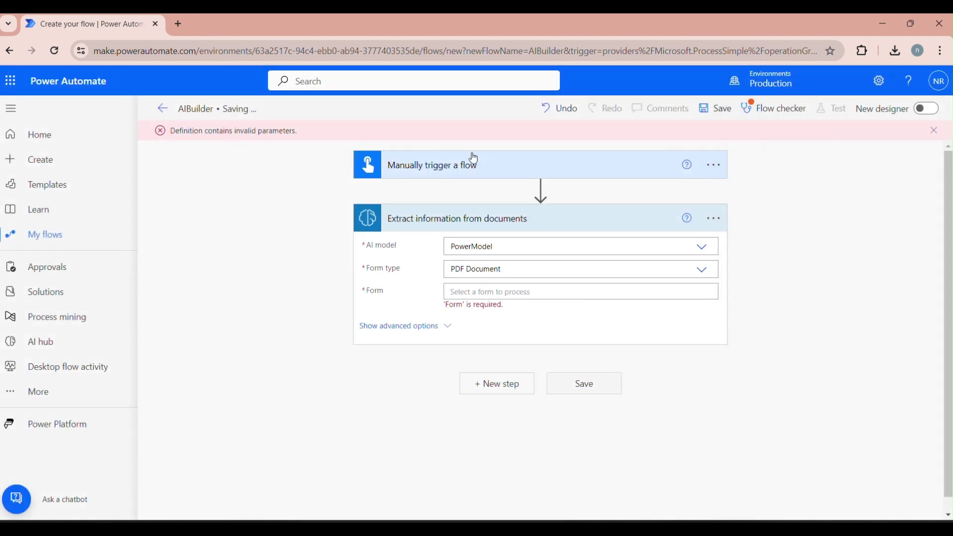
- Add a File input to the manual trigger
click(493, 159)
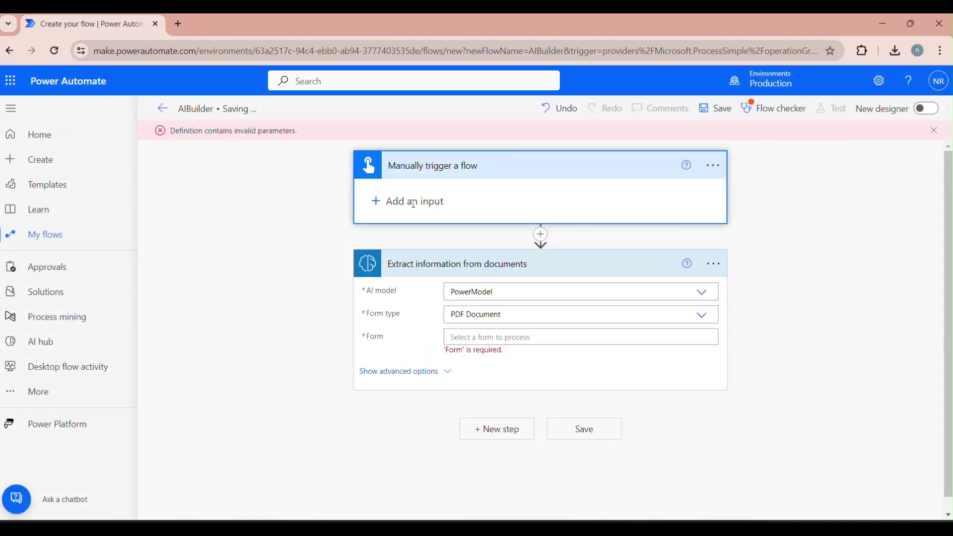
click(381, 204)
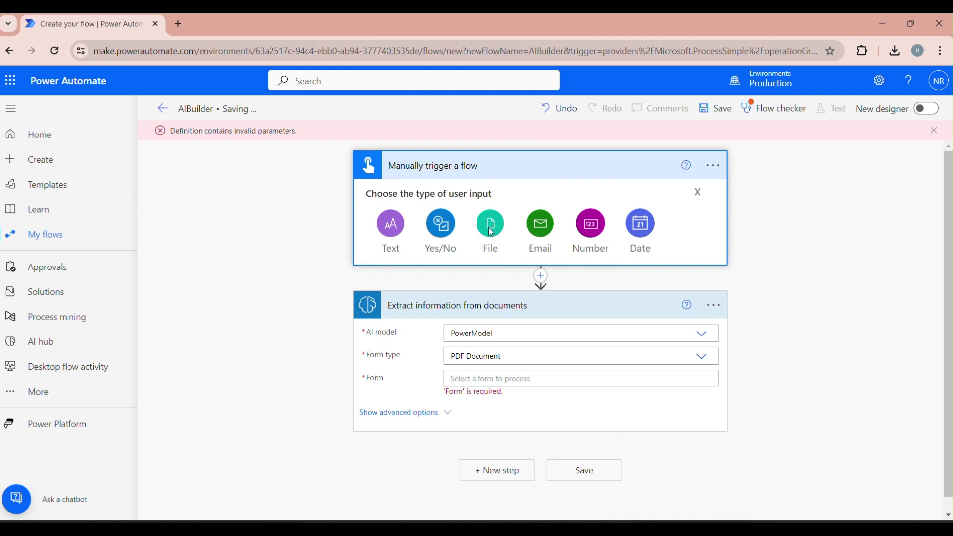
click(491, 226)
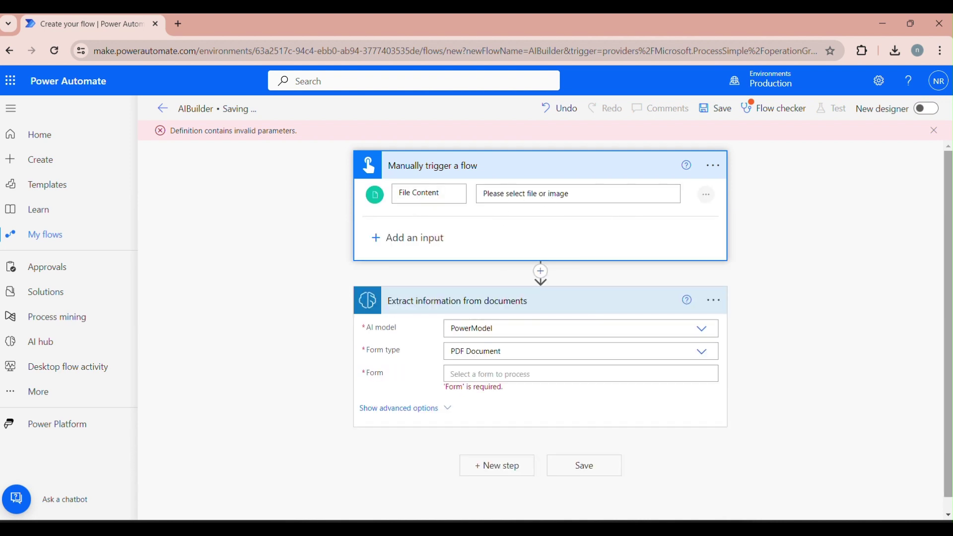
- Use the trigger's File Content as the form to process, and save the flow, returning to its details page
scroll(605, 377, down, 1)
click(501, 358)
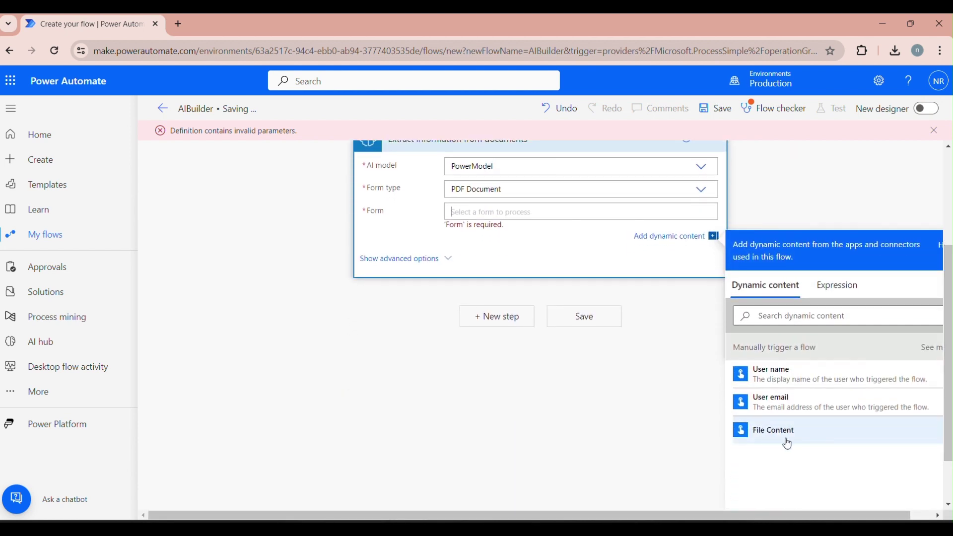
click(777, 432)
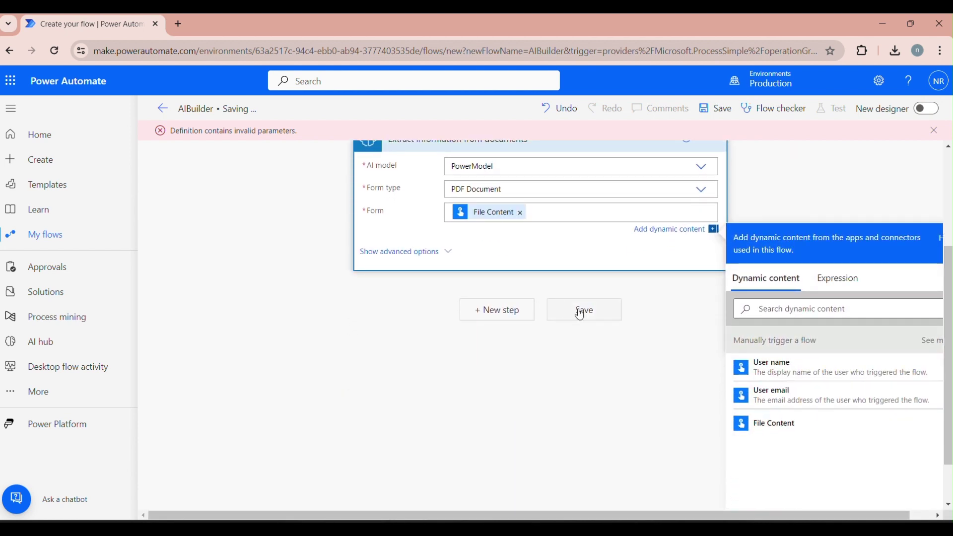
click(577, 310)
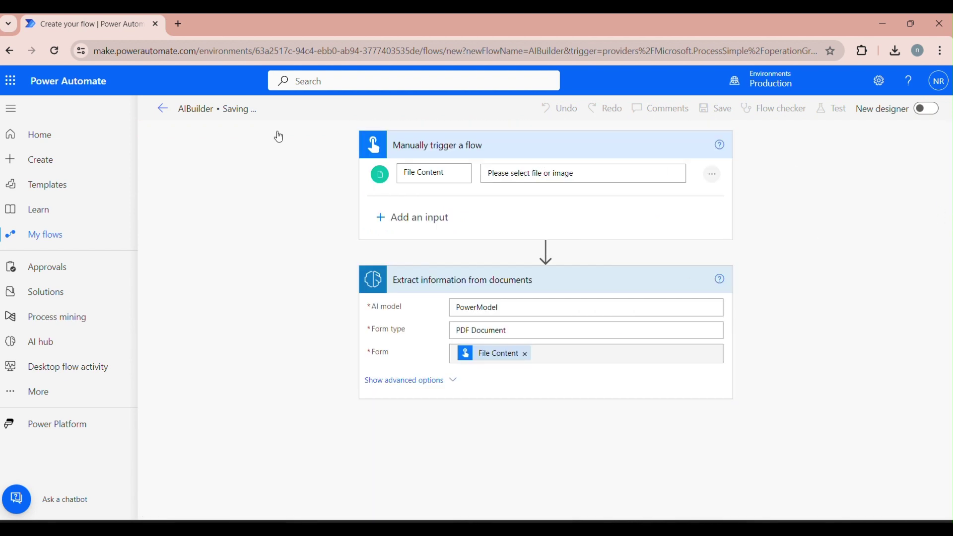
click(163, 109)
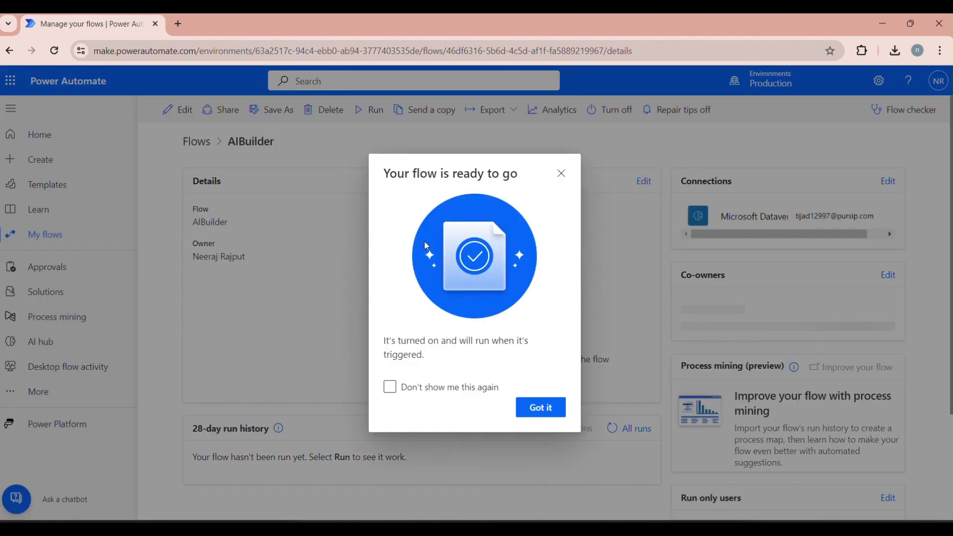
click(541, 409)
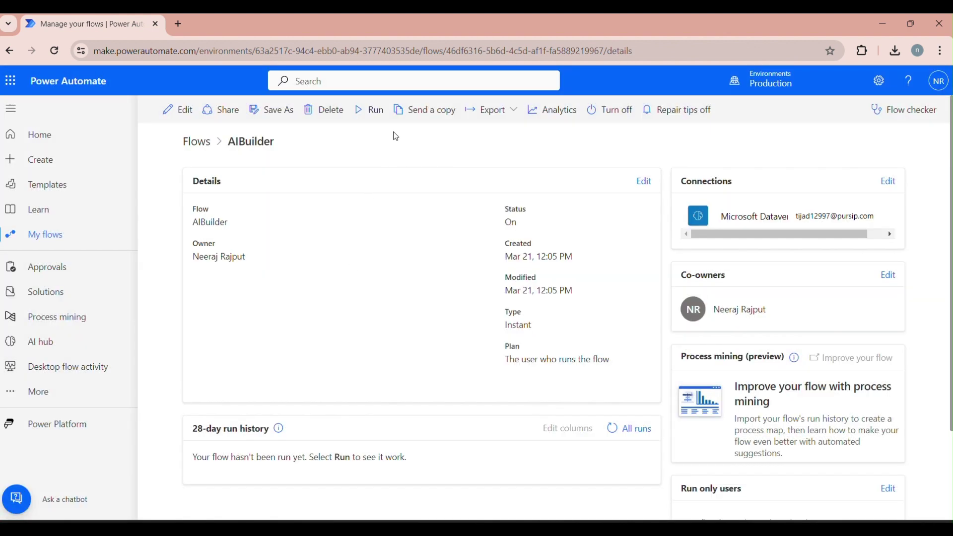
- Run the AIBuilder flow with the Modern-Word-Invoice-Test upload PDF imported as its File Content
click(368, 112)
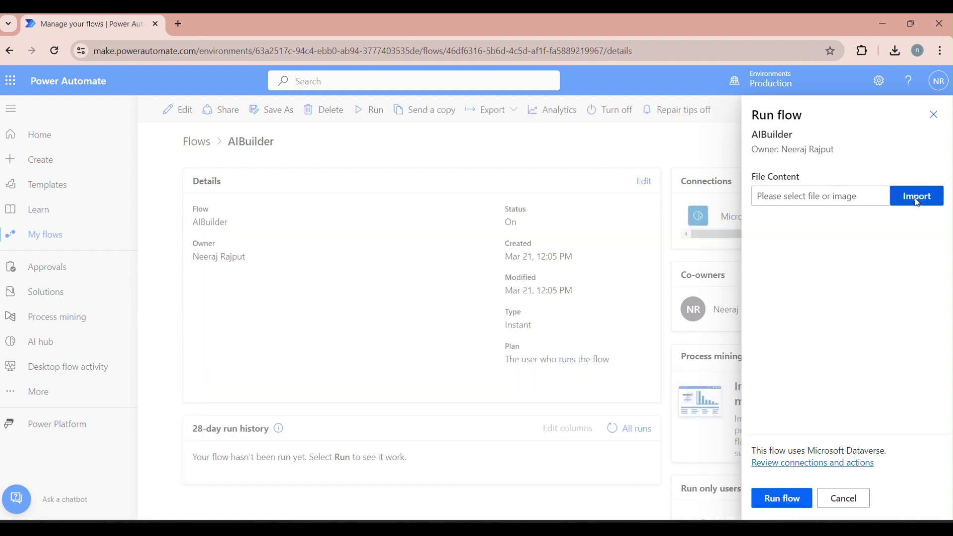
click(918, 197)
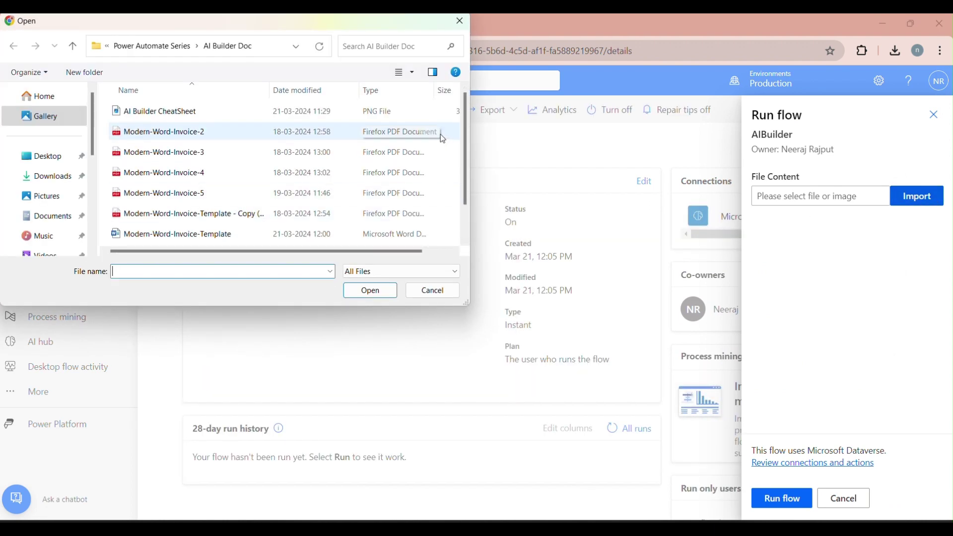
drag(464, 142, 463, 198)
double_click(174, 239)
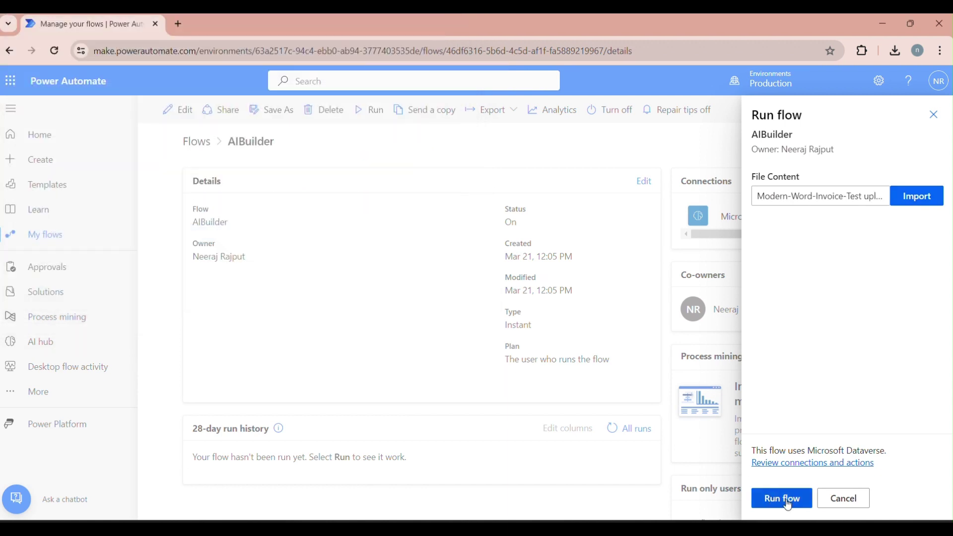
click(787, 499)
click(772, 498)
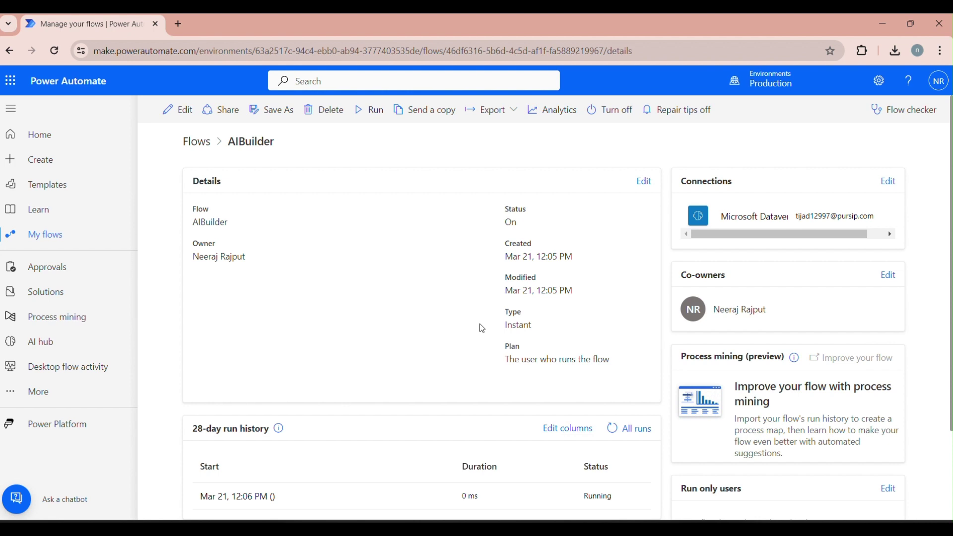
- Refresh the flow's 28-day run history until the run finishes, and open that run's details
scroll(422, 318, down, 2)
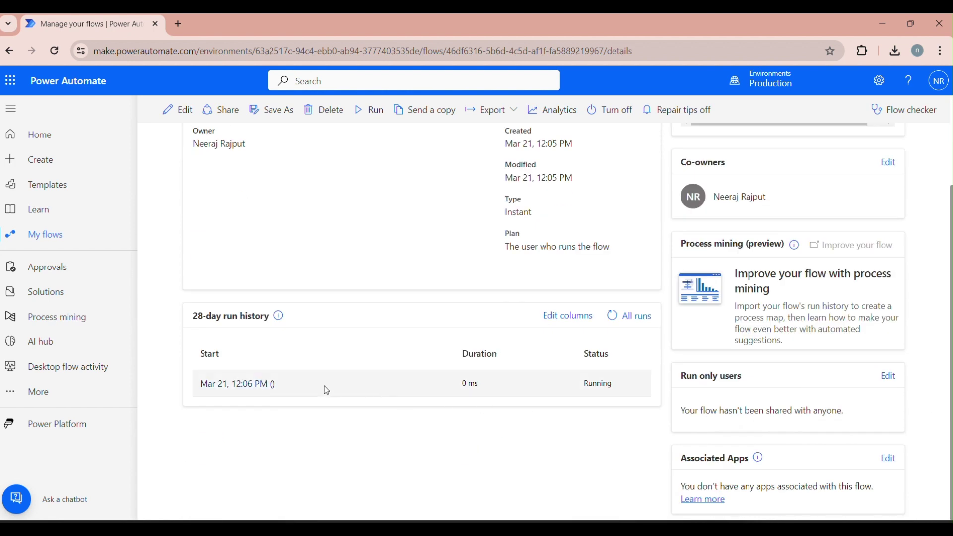
click(612, 316)
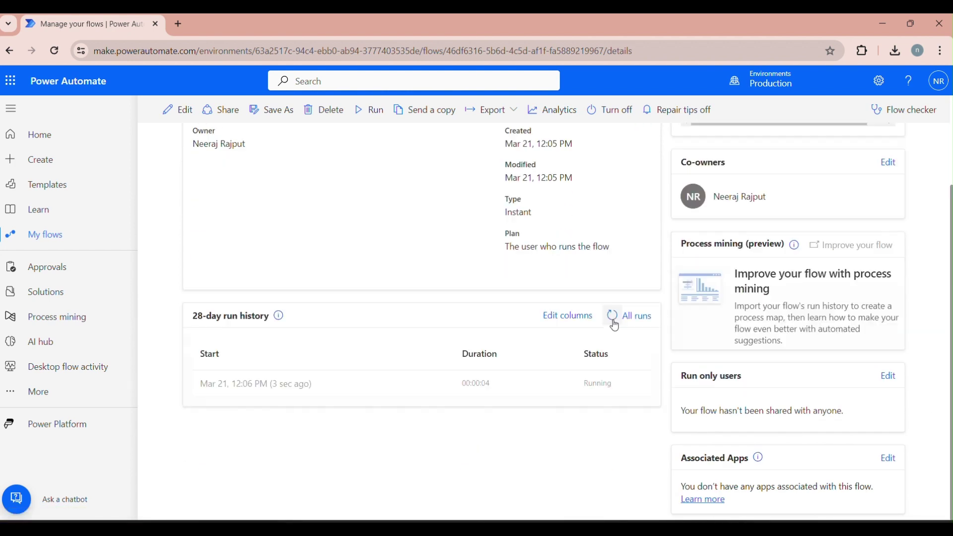
click(612, 316)
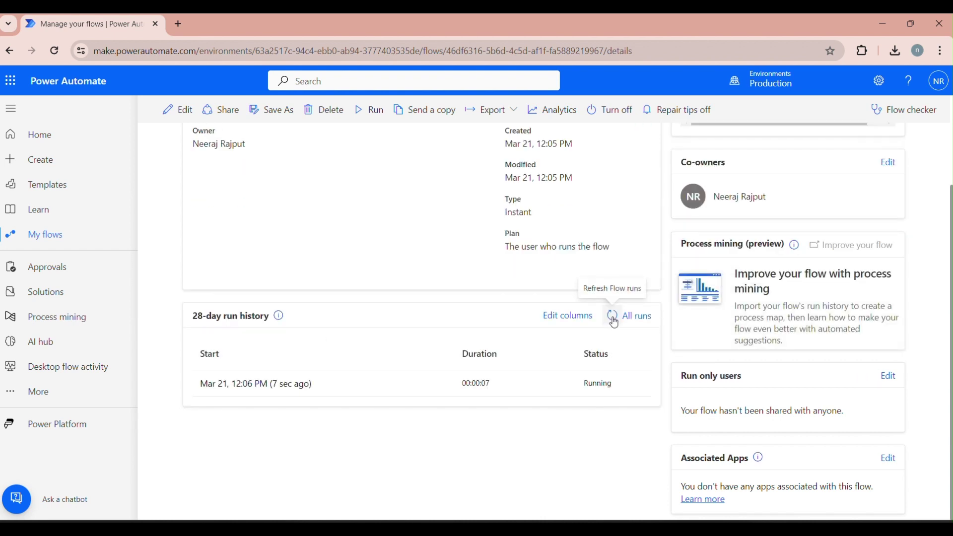
click(615, 322)
click(614, 322)
click(612, 326)
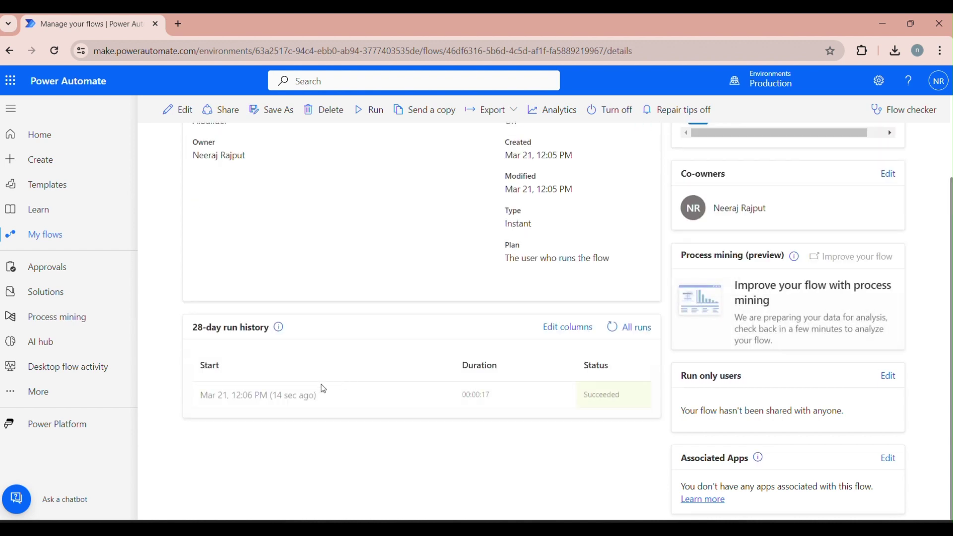
click(245, 396)
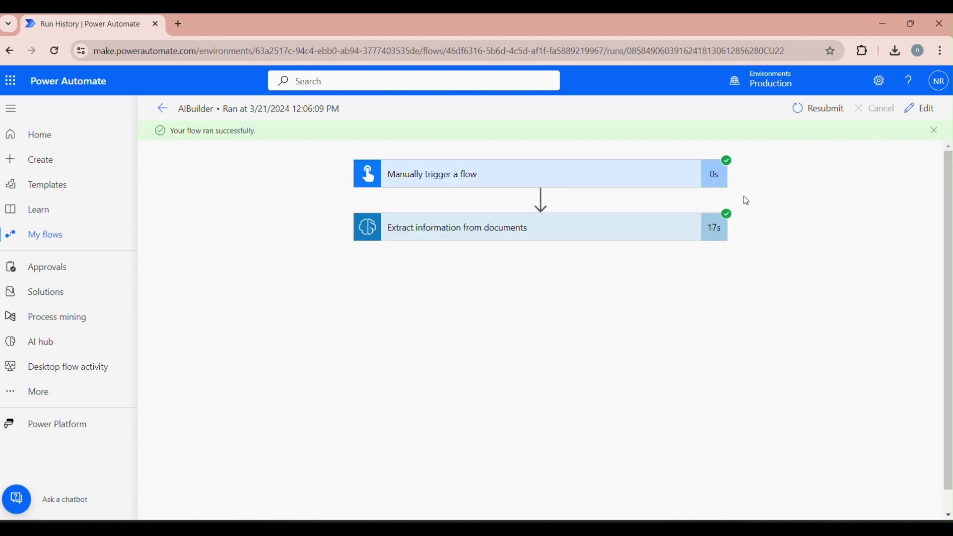
- Expand the run's Extract information from documents action and find the Cust_ShipToAdd value in its outputs
click(495, 230)
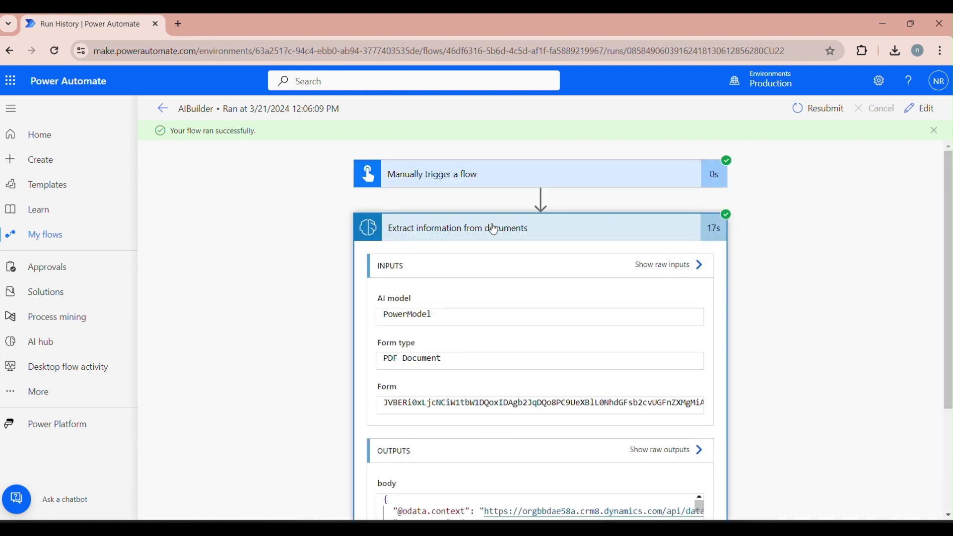
scroll(951, 232, down, 3)
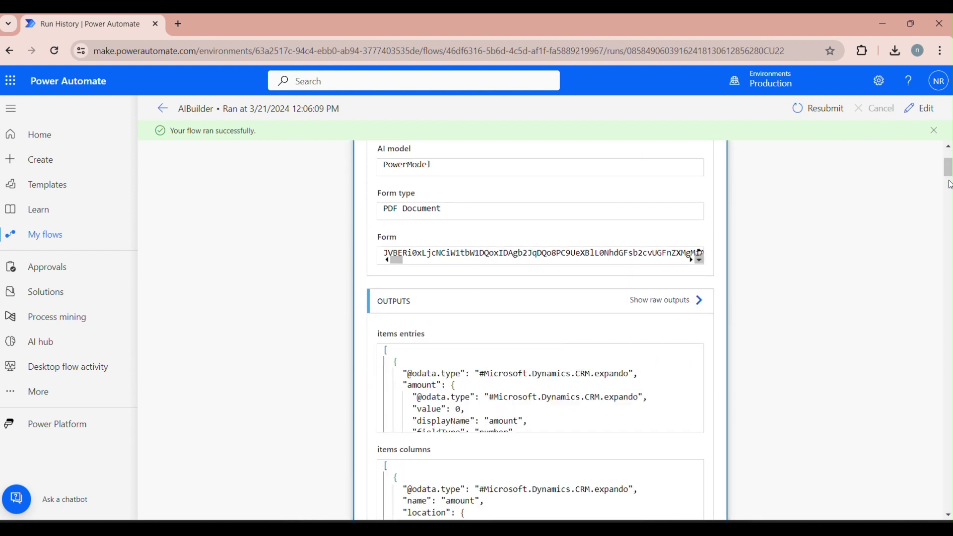
scroll(950, 194, down, 8)
drag(950, 199, 950, 205)
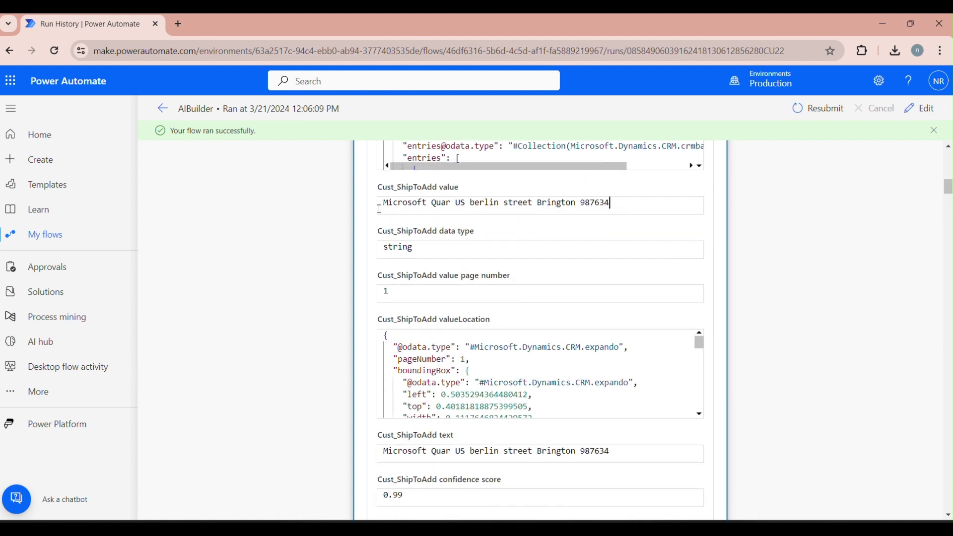
drag(612, 204, 374, 208)
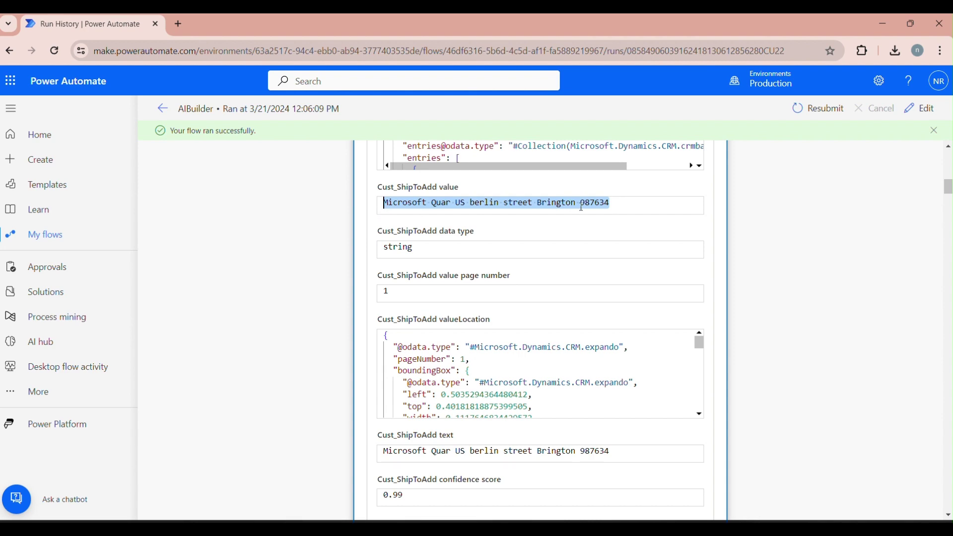
- Open the Modern-Word-Invoice-Test upload PDF and compare its ship-to address with the extracted Cust_ShipToAdd value, checking its page number and confidence score
mouse_move(504, 519)
click(505, 471)
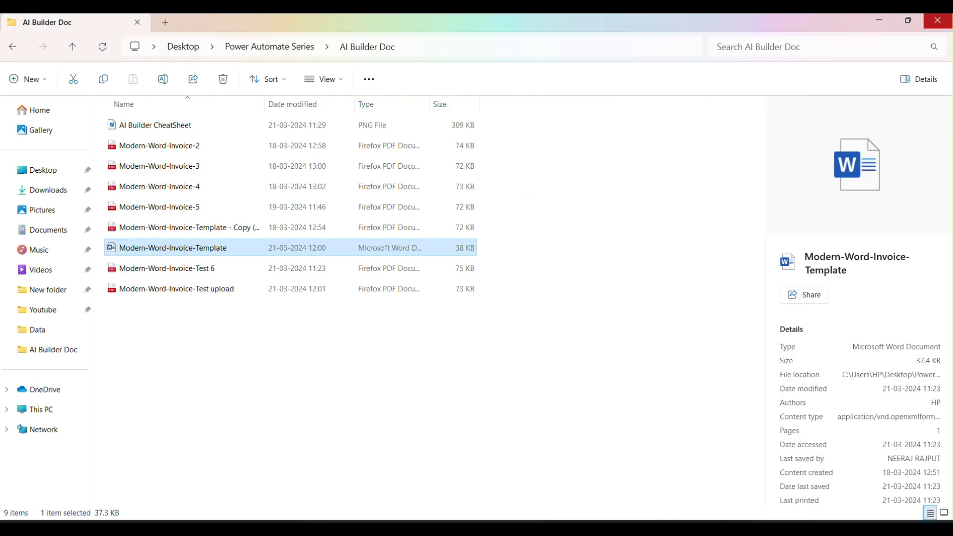
click(192, 287)
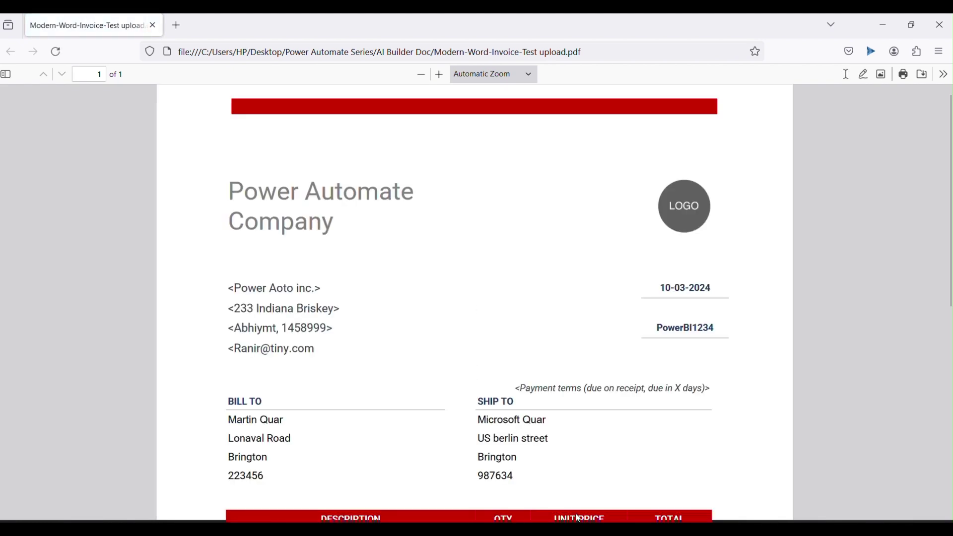
click(599, 470)
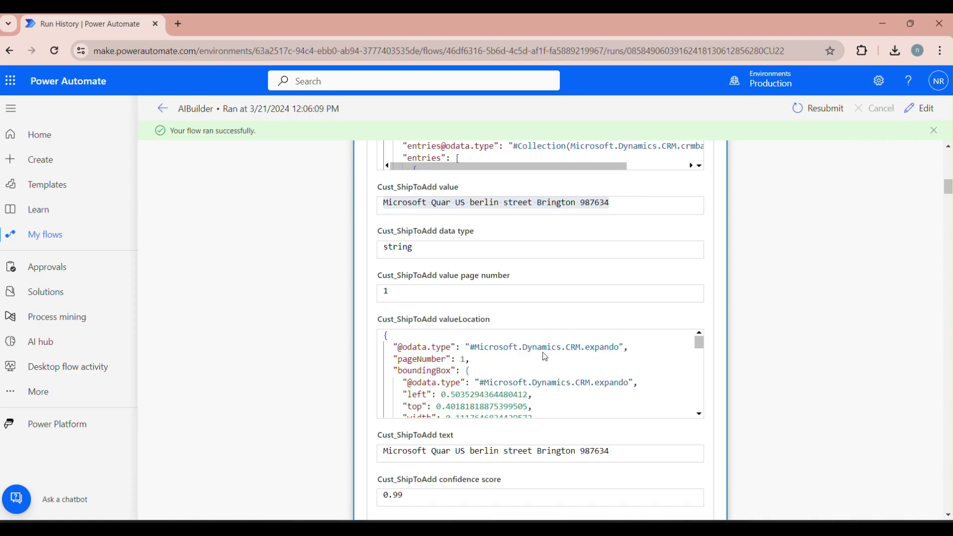
triple_click(611, 203)
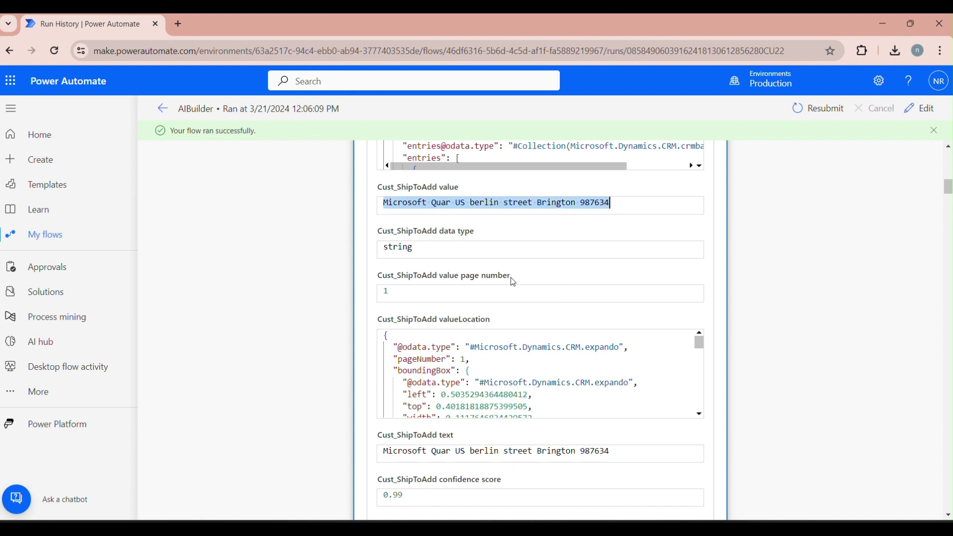
double_click(458, 294)
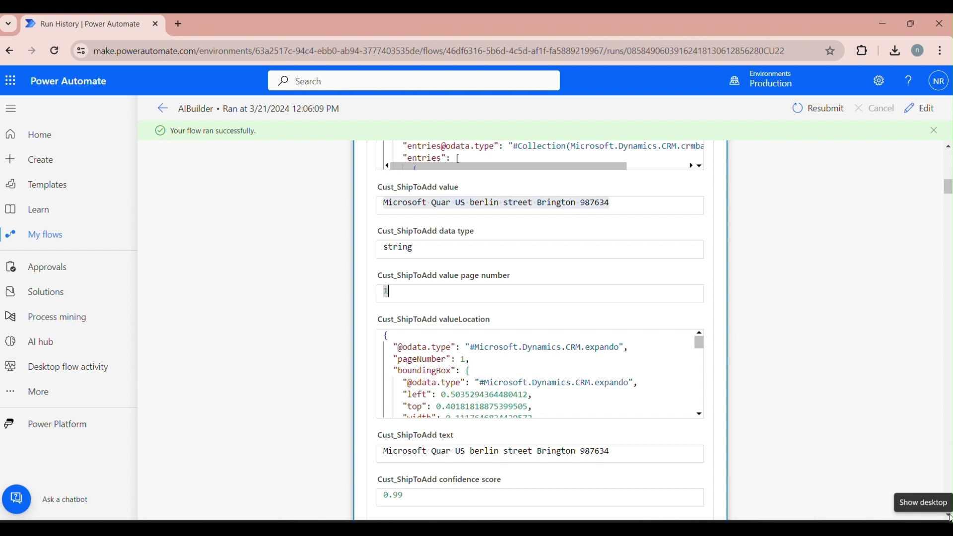
drag(404, 496, 367, 498)
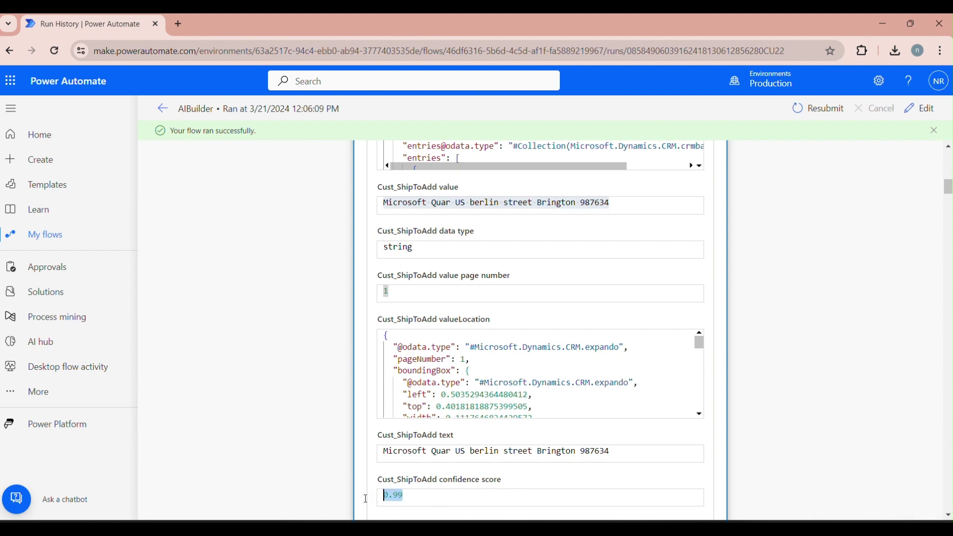
- Compare the extracted Cust_Date value with the date in the invoice PDF and check its confidence score
click(949, 515)
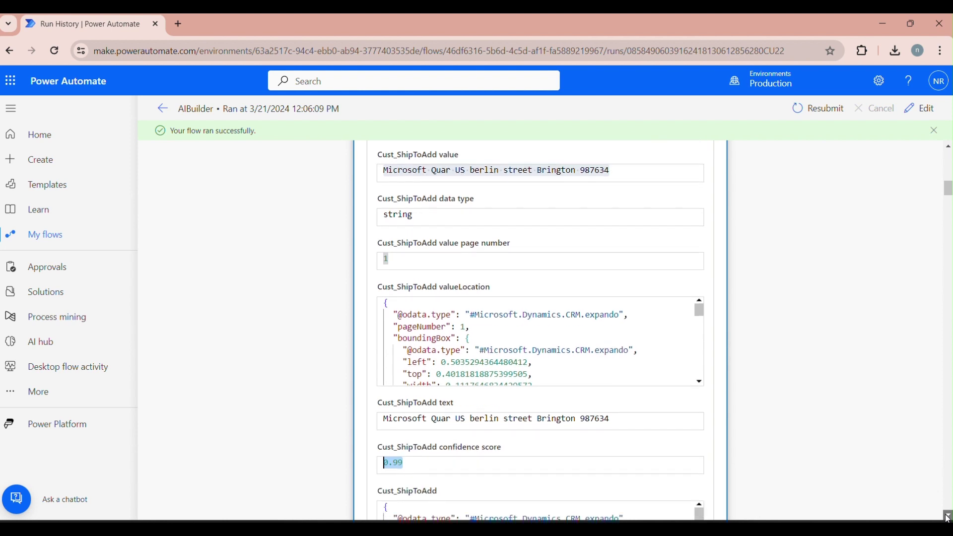
click(948, 517)
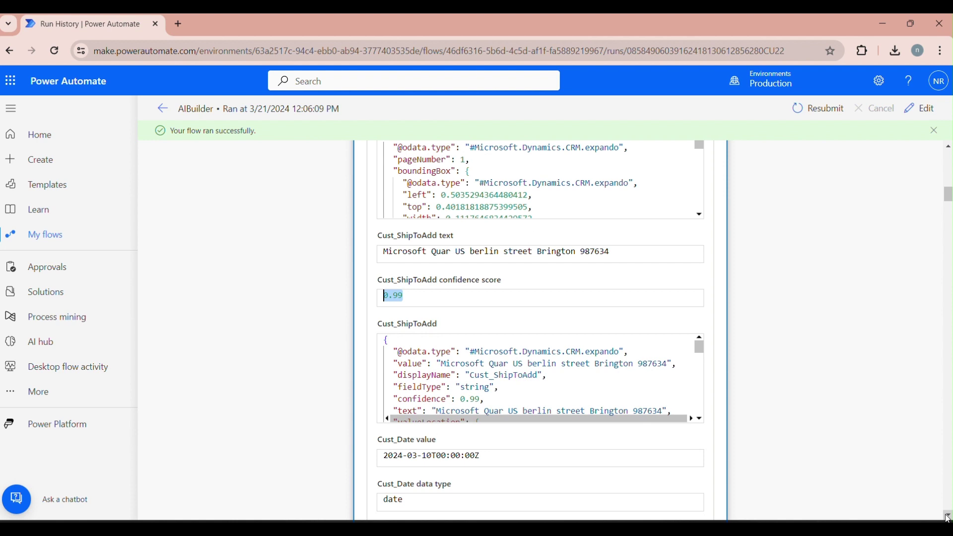
click(949, 516)
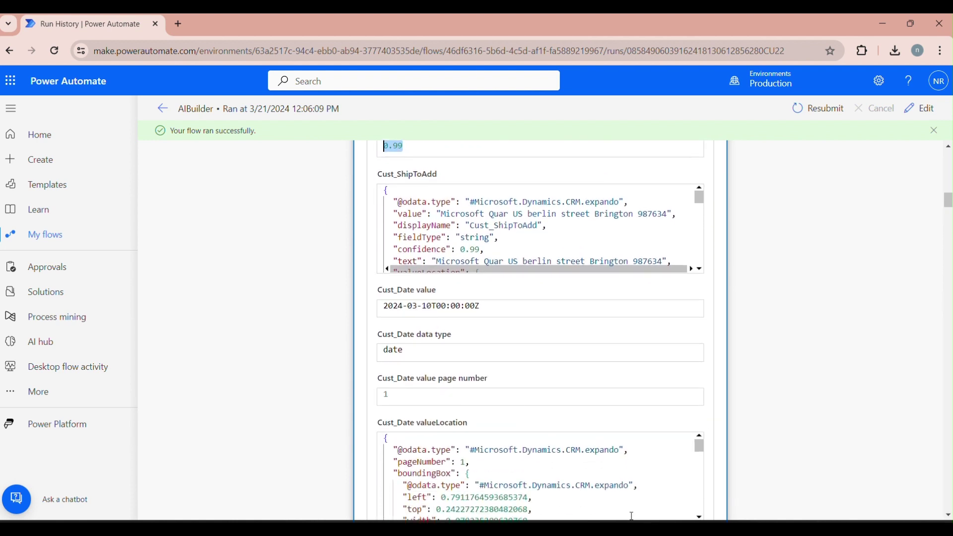
key(alt+Tab)
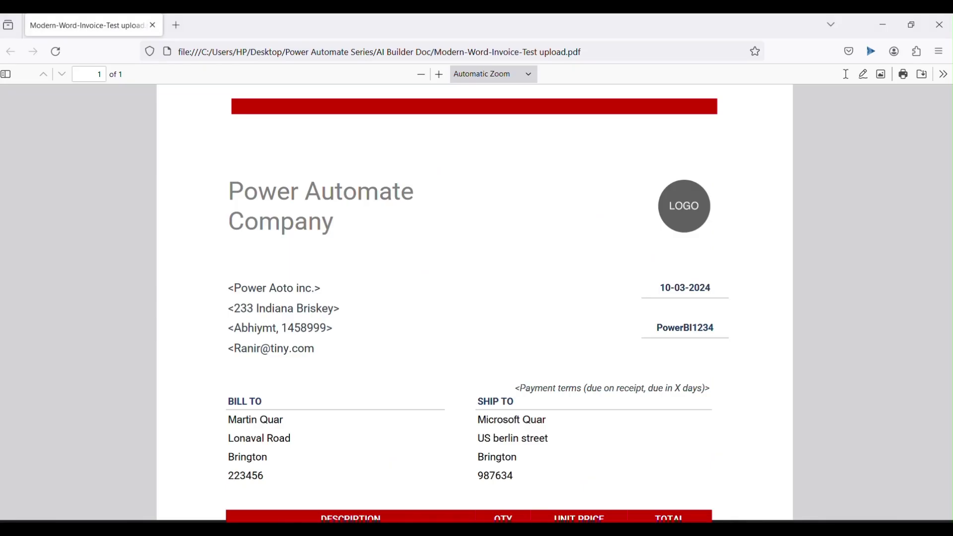
key(alt+Tab)
click(948, 516)
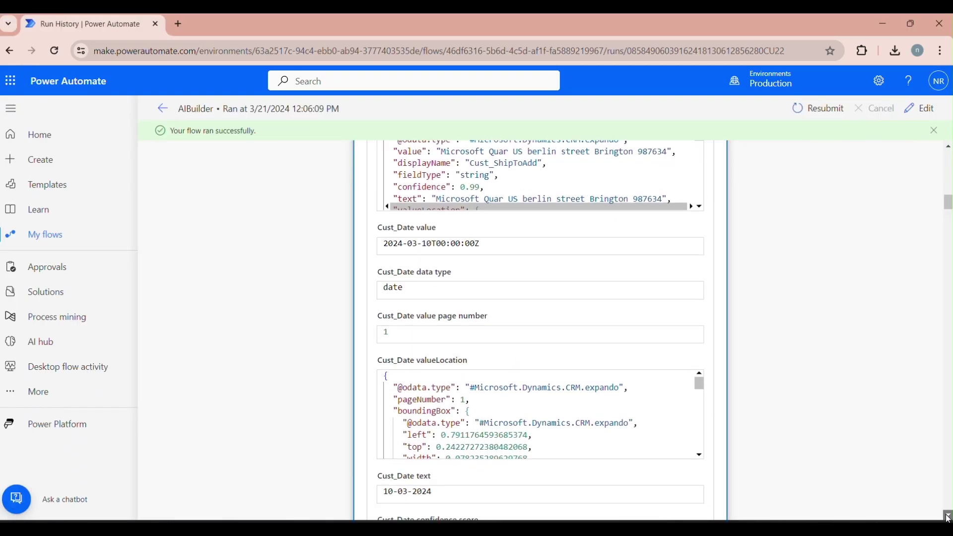
click(949, 516)
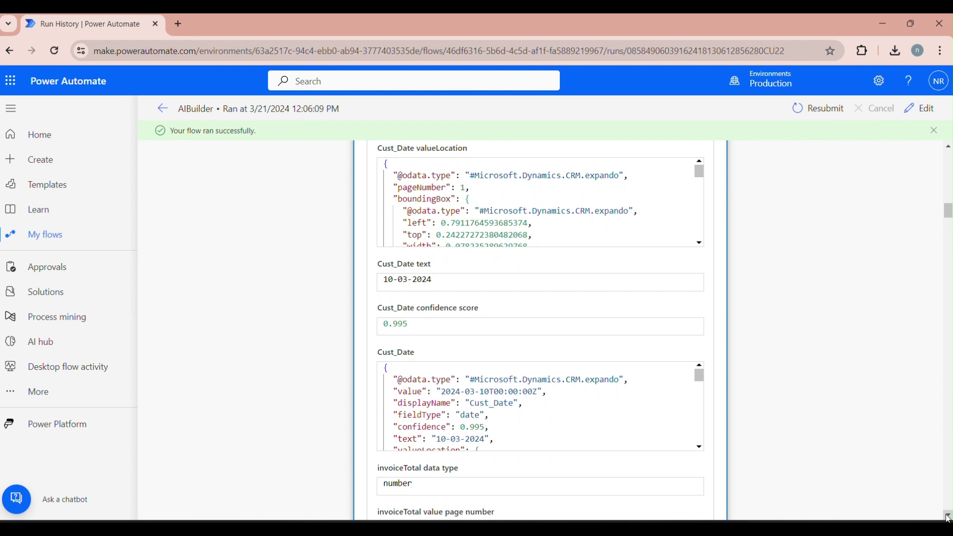
drag(421, 325, 374, 332)
- Find the Cust_InvoiceNumber output, compare its value with the invoice PDF, and check its confidence score
click(948, 516)
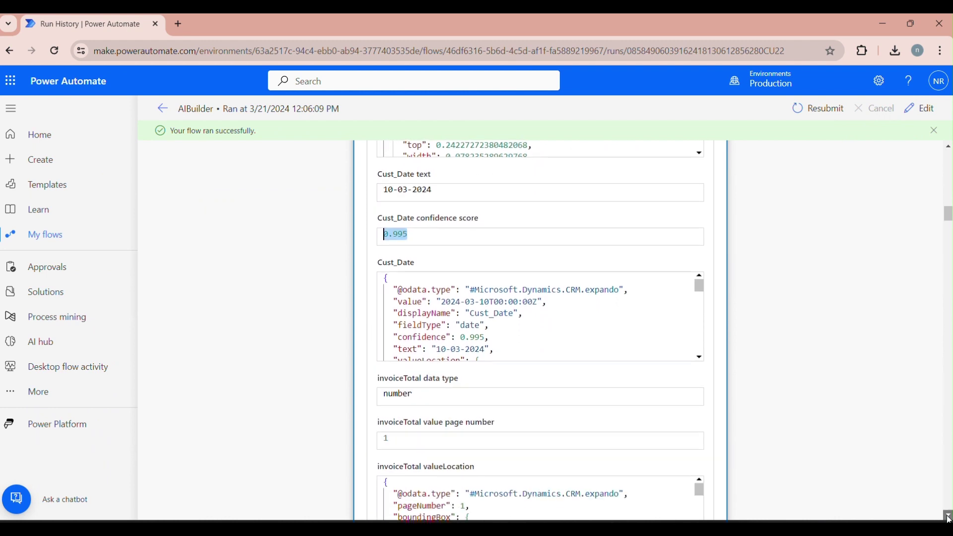
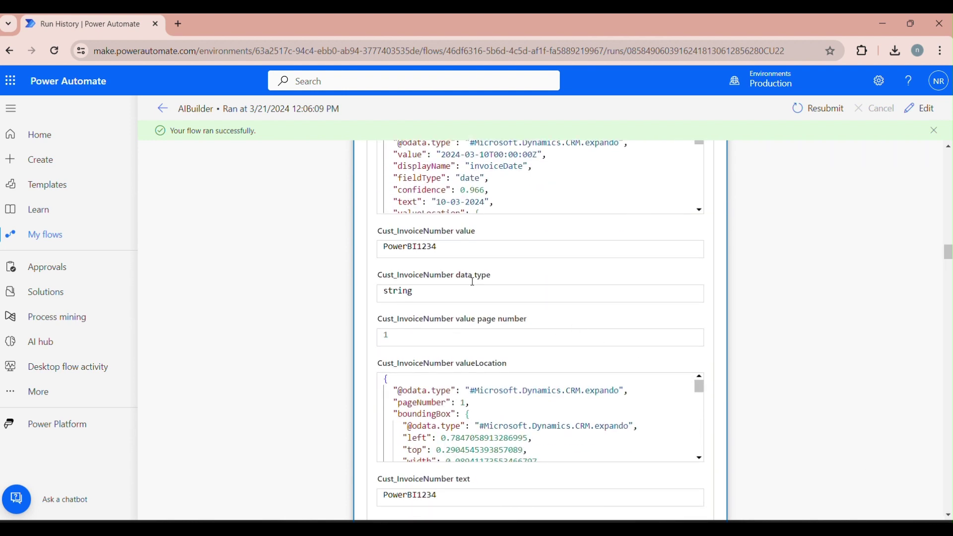
double_click(425, 247)
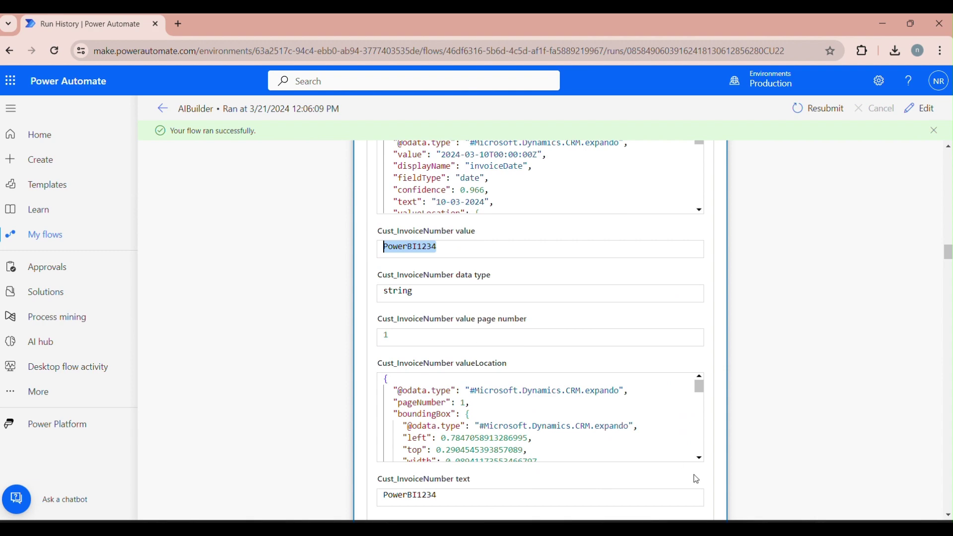
key(alt+Tab)
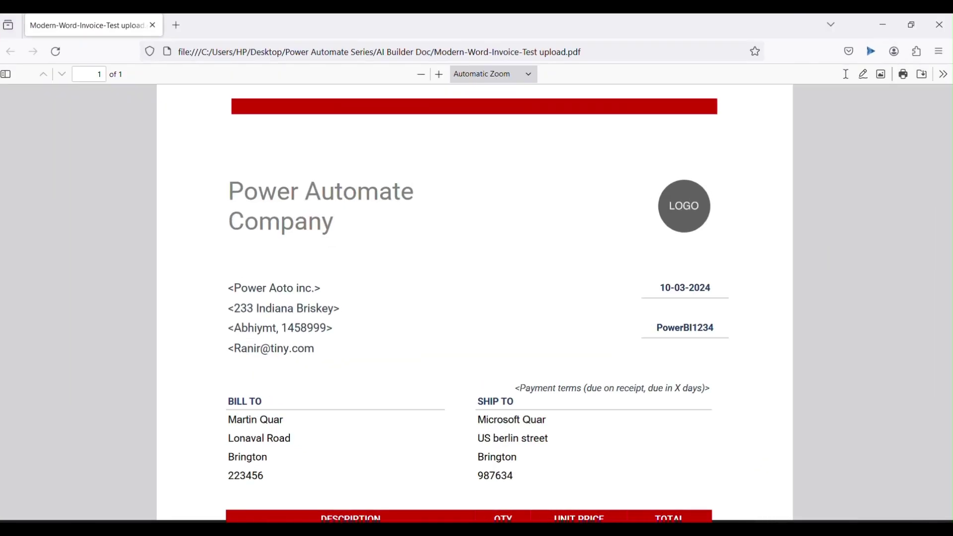
key(alt+Tab)
click(948, 517)
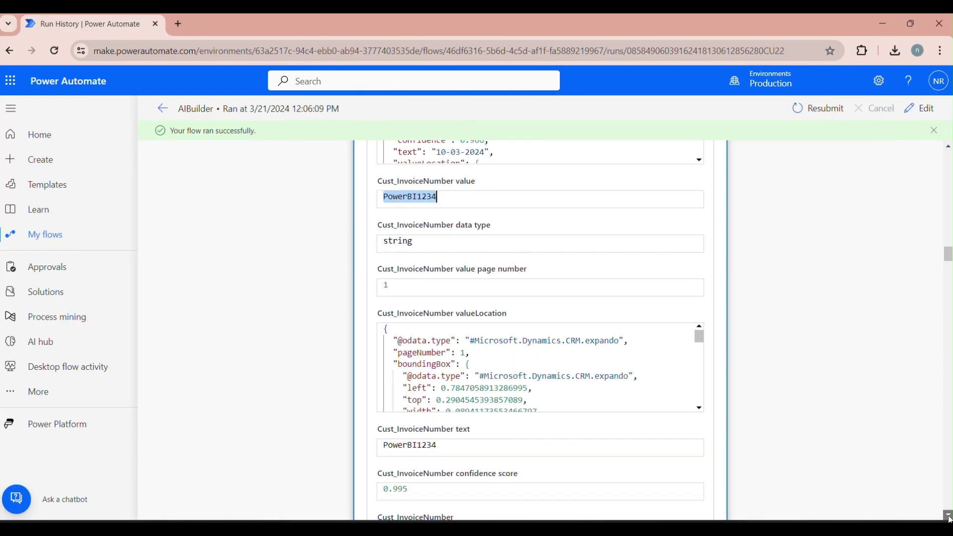
- Examine the extracted values and confidence scores of the remaining outputs, including shippingAddressRecipient, billingAddress, invoiceId and vendorName
click(949, 518)
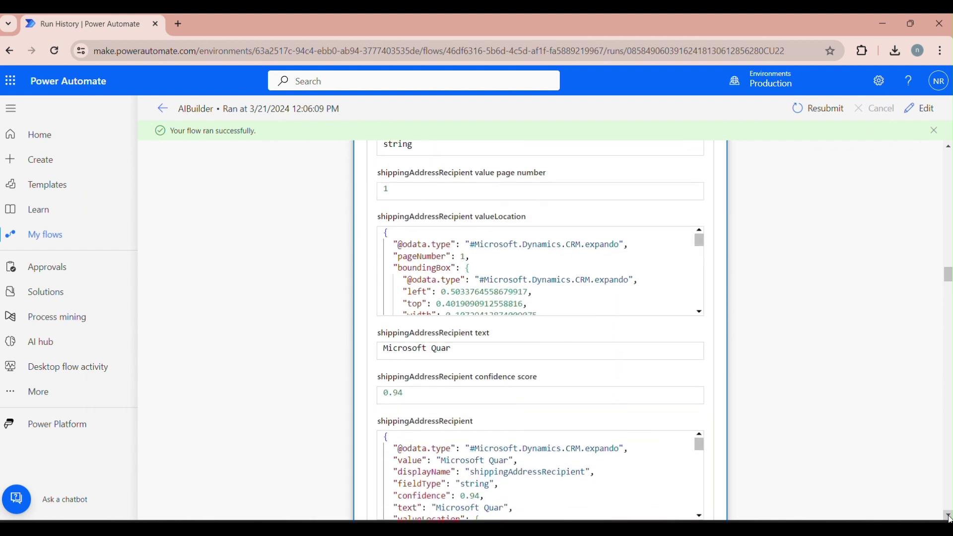
click(949, 147)
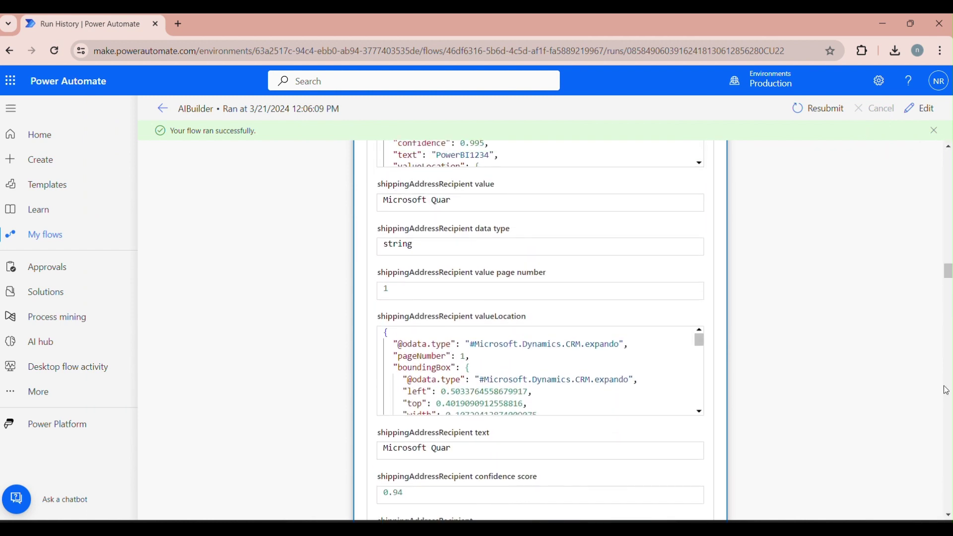
click(949, 516)
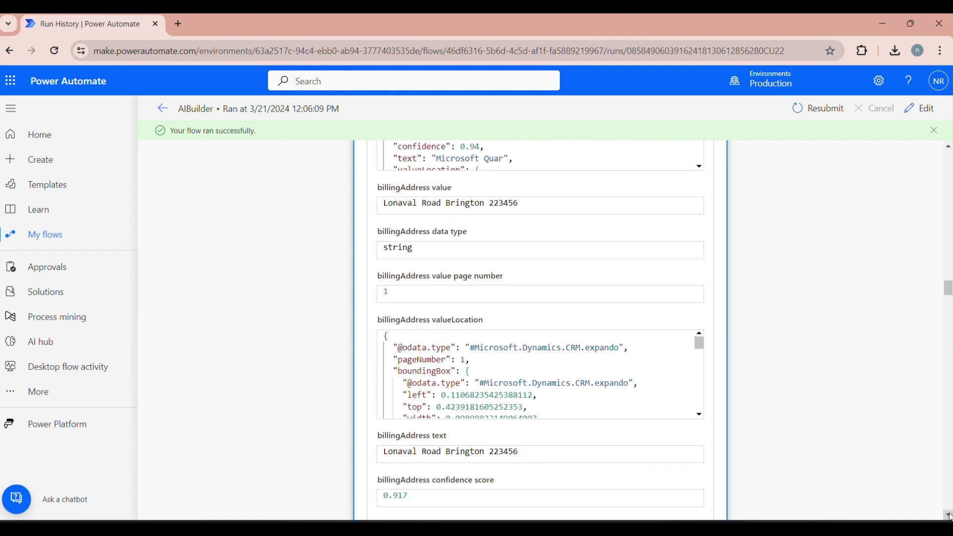
click(949, 517)
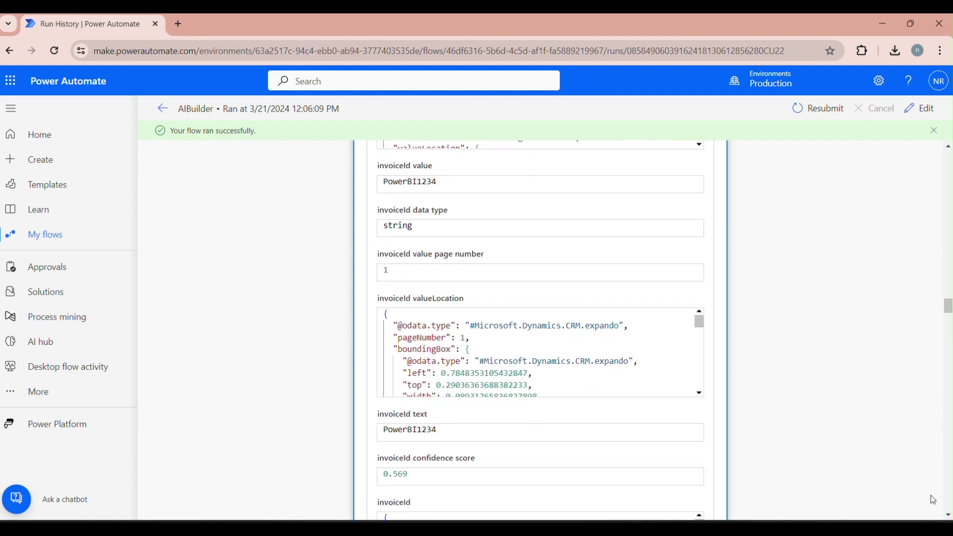
click(949, 516)
click(949, 516)
click(949, 517)
click(949, 517)
click(949, 517)
click(949, 516)
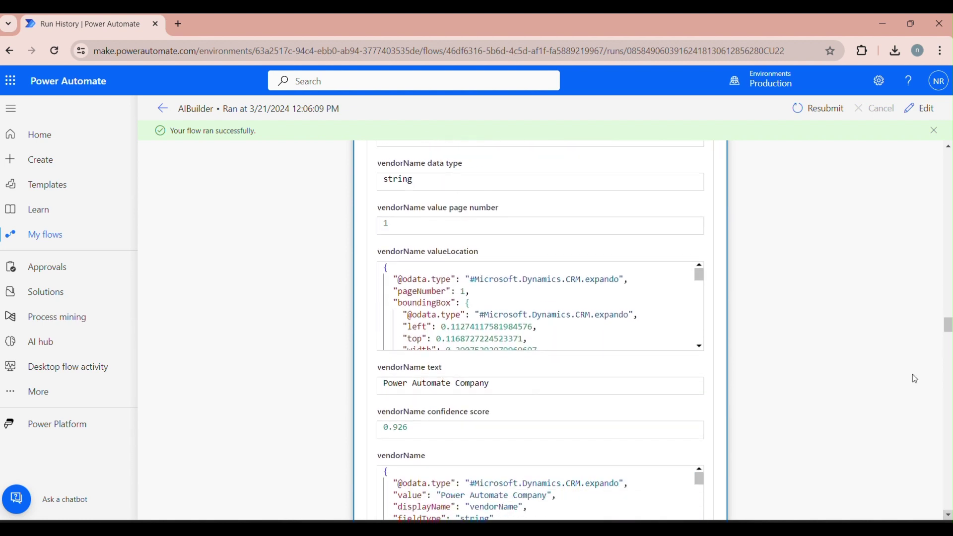
- Find the Cust_CompanyName output and compare its extracted text with the company name in the invoice PDF
click(949, 146)
click(949, 146)
drag(511, 232, 370, 243)
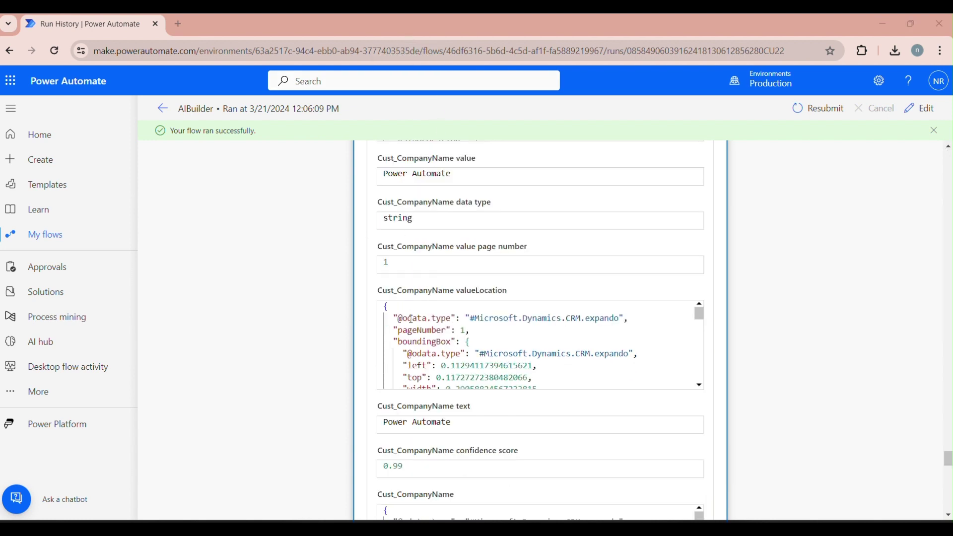
drag(477, 424, 386, 423)
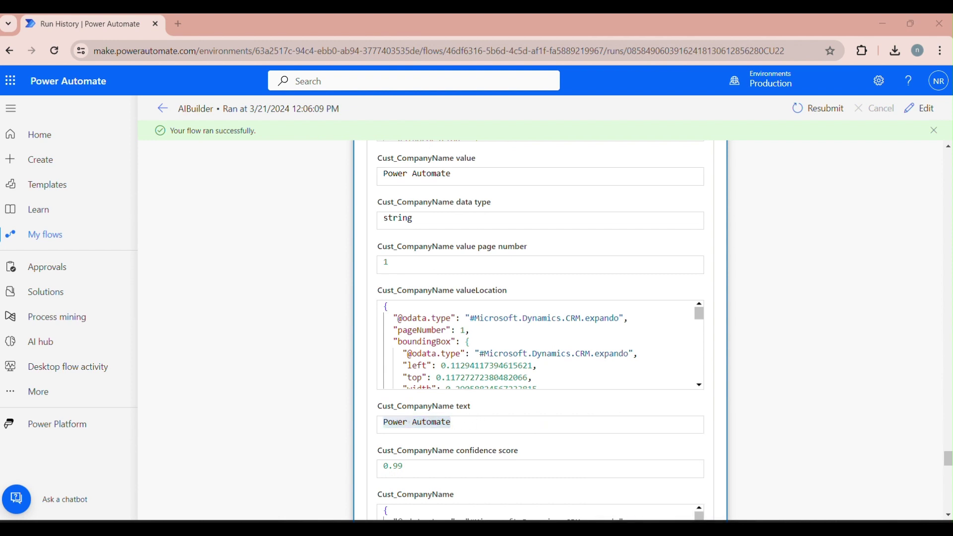
key(alt+Tab)
drag(222, 190, 425, 194)
click(222, 176)
drag(222, 176, 438, 202)
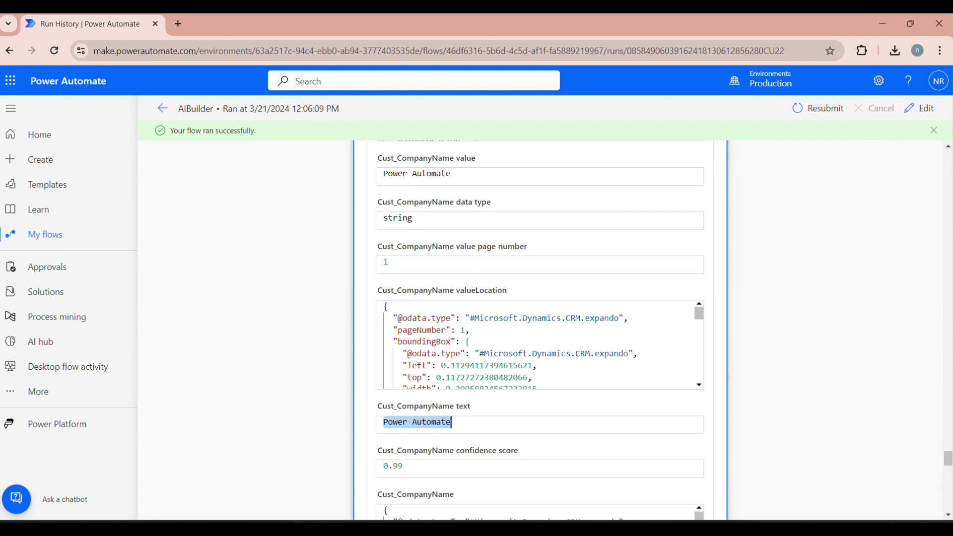
- Examine the Cust_CompanyName confidence score, the totalTax outputs, the labels and the collection confidence score of the run
scroll(950, 518, down, 7)
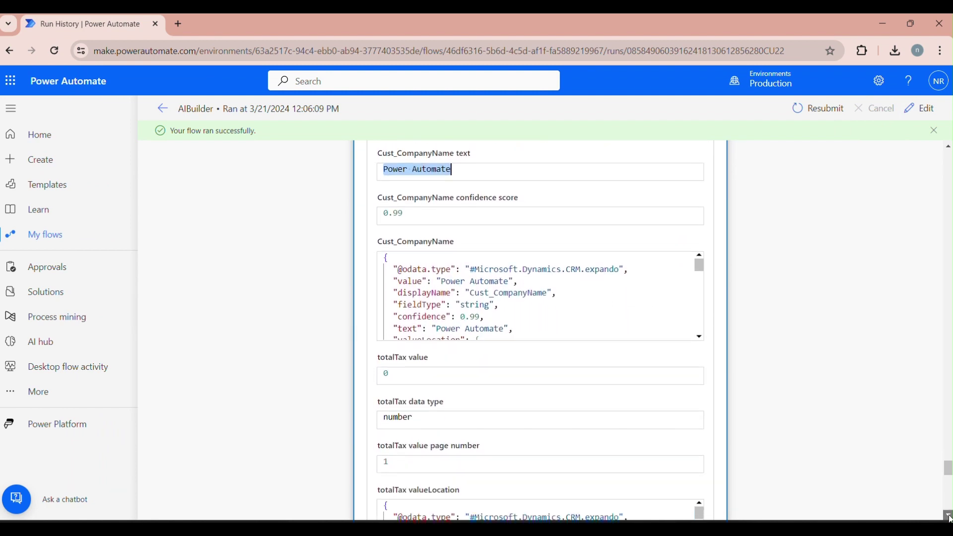
scroll(950, 518, down, 5)
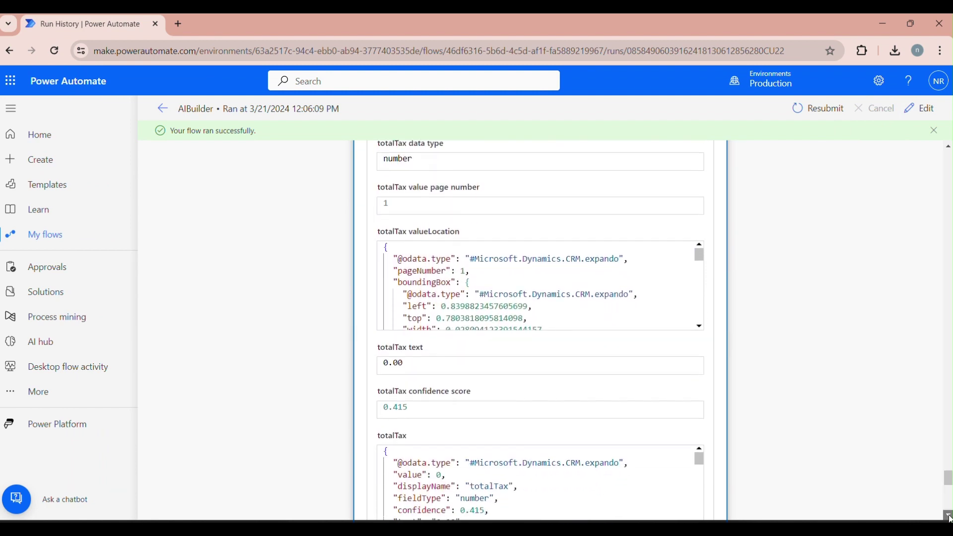
scroll(950, 484, down, 5)
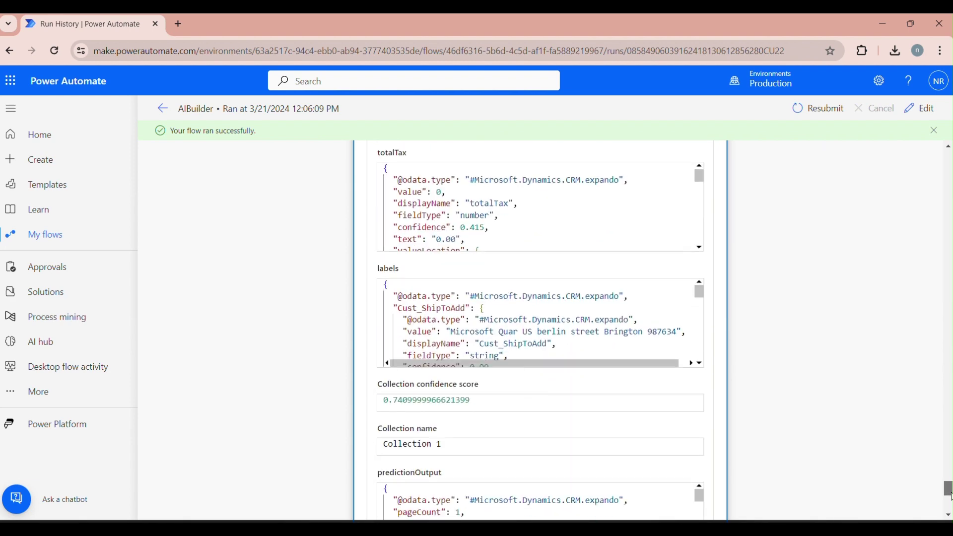
drag(951, 496, 950, 111)
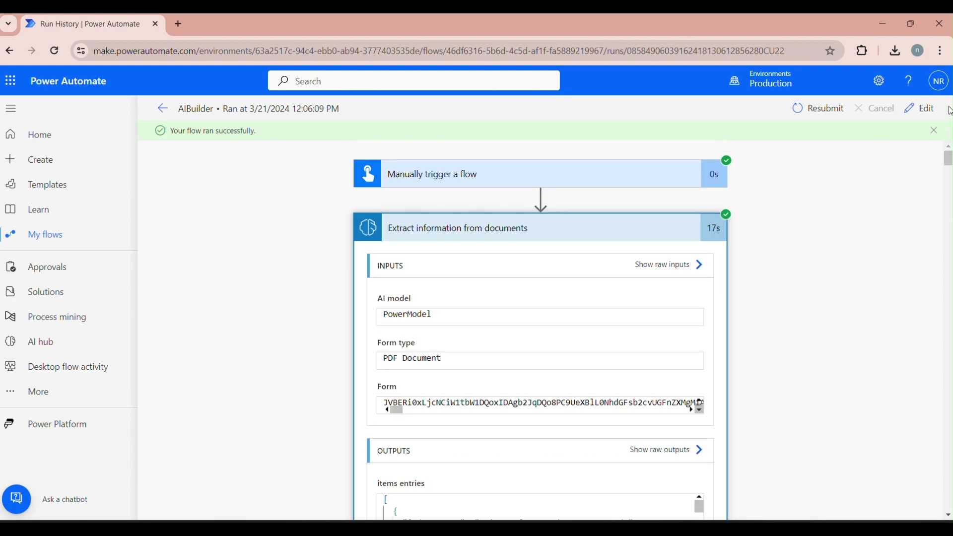
- Leave the run details and open the AIBuilder flow for editing with the new designer turned off
click(162, 109)
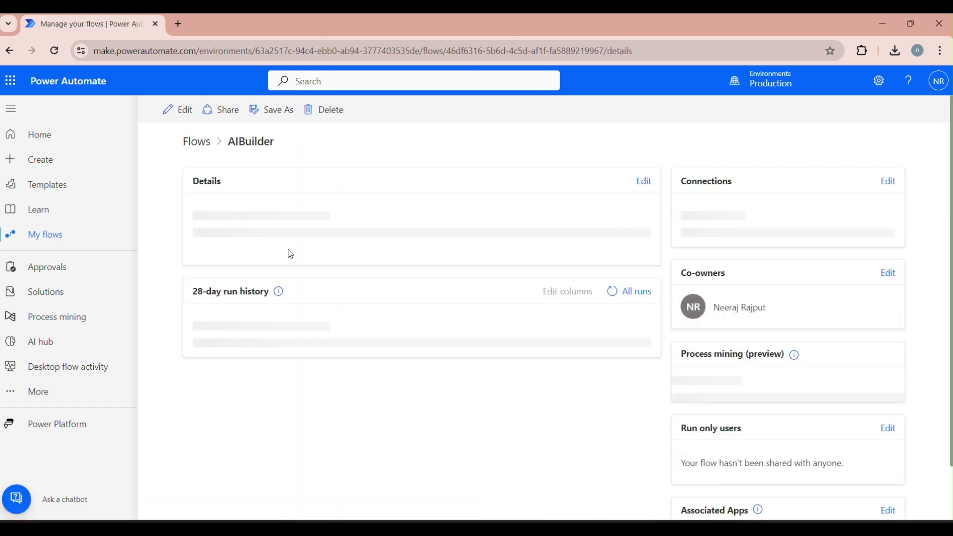
click(178, 110)
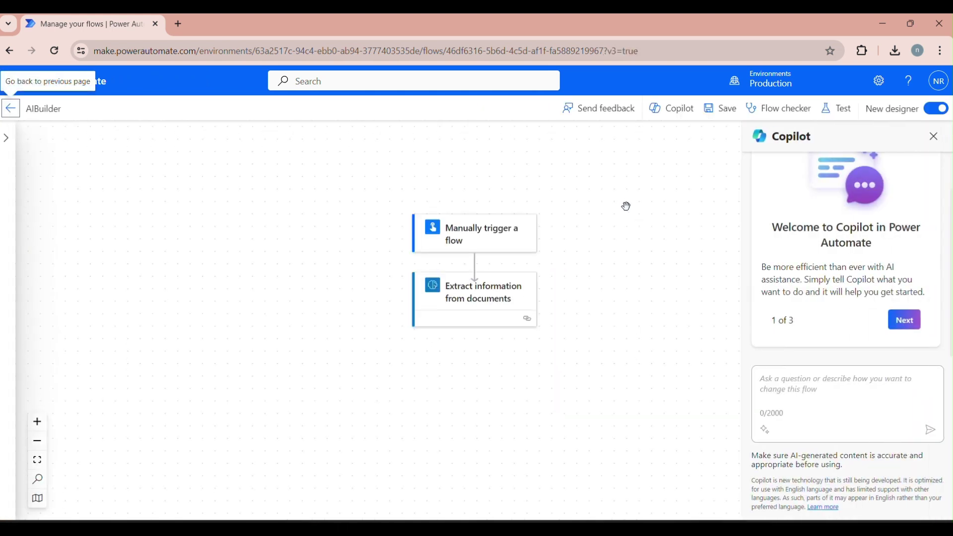
click(927, 110)
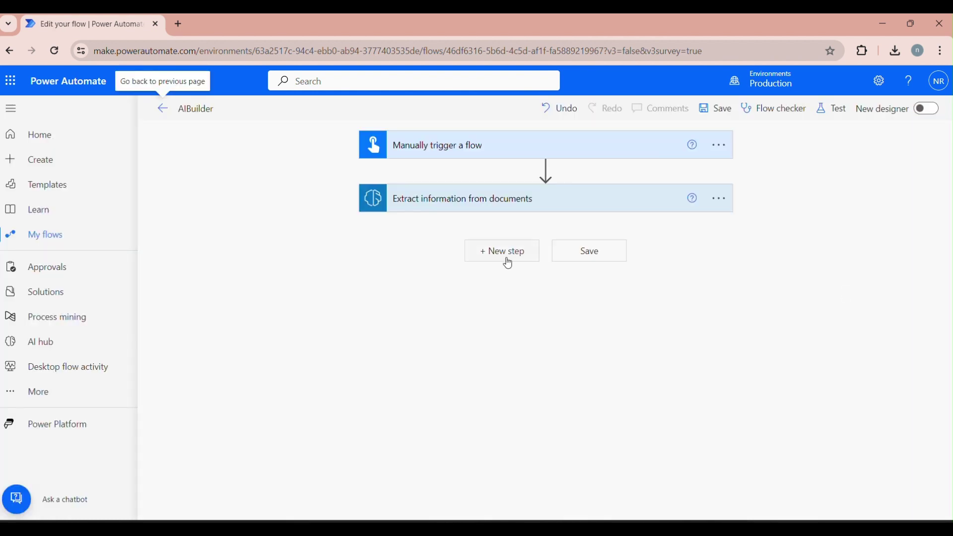
- Add an Initialize variable action after Extract information from documents
click(507, 262)
text(vari)
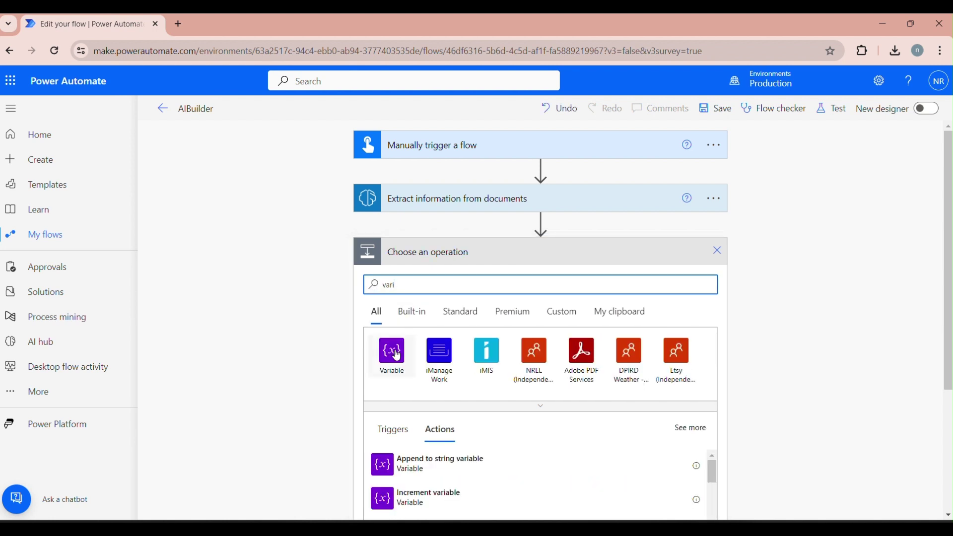
scroll(517, 398, down, 3)
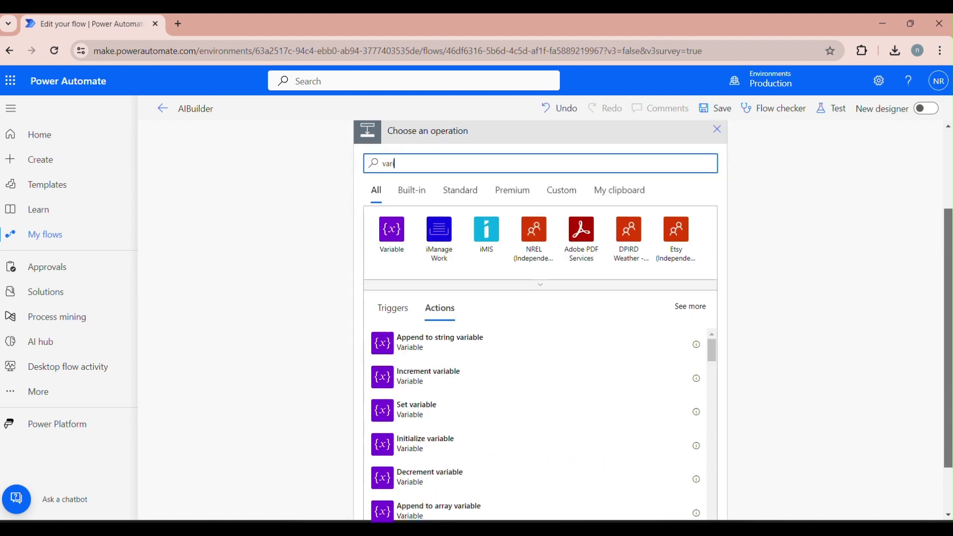
click(425, 421)
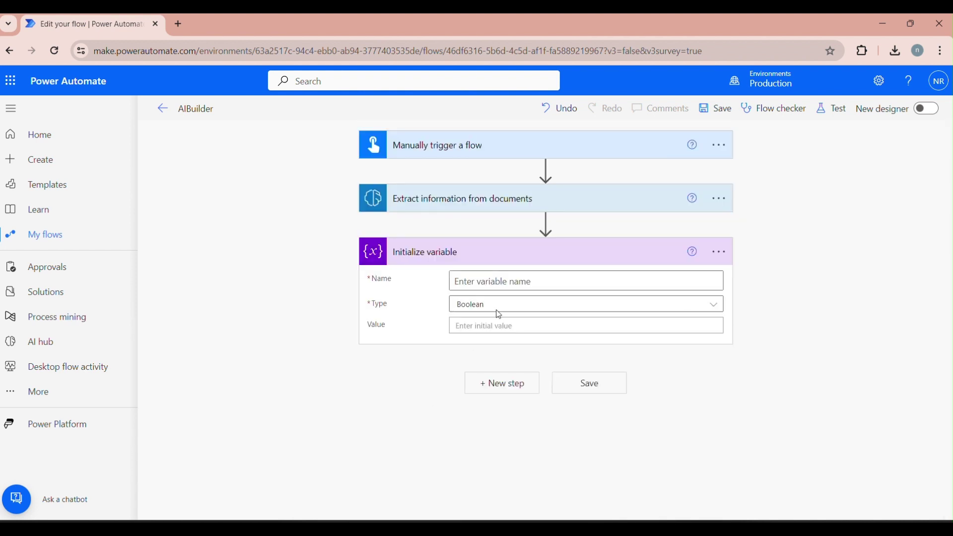
- Name the initialized variable InvoiceNumber, set its type to String, and save the flow
click(494, 280)
text(Invoi)
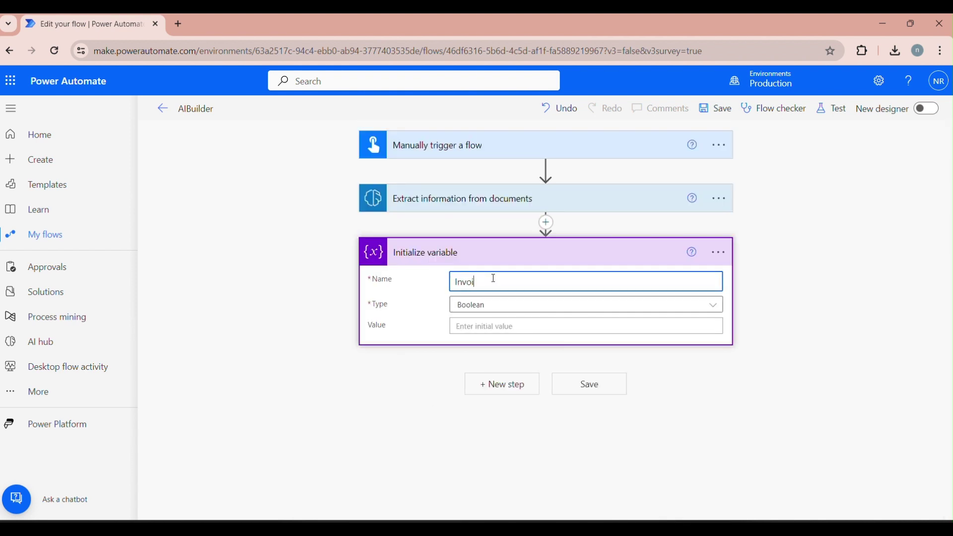
text(ceNumber)
click(526, 314)
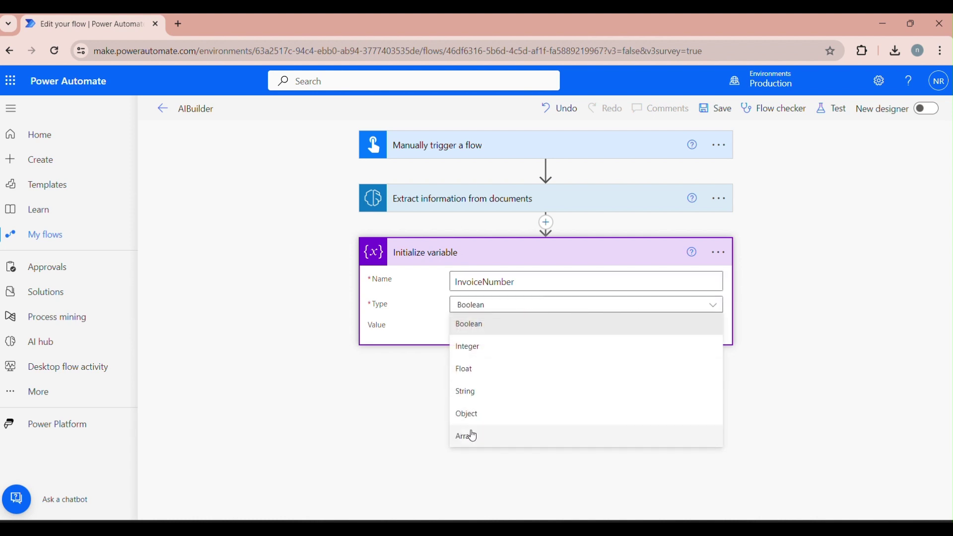
click(470, 392)
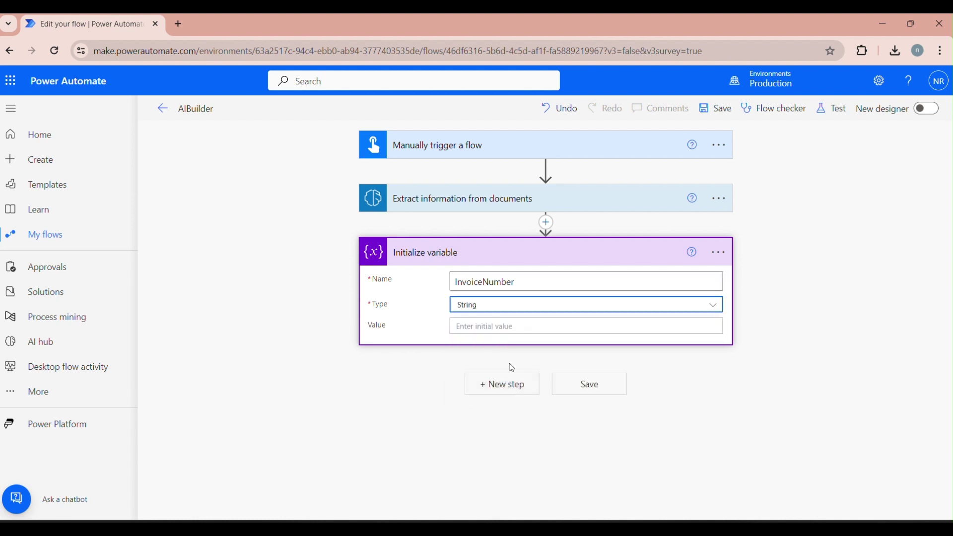
click(606, 391)
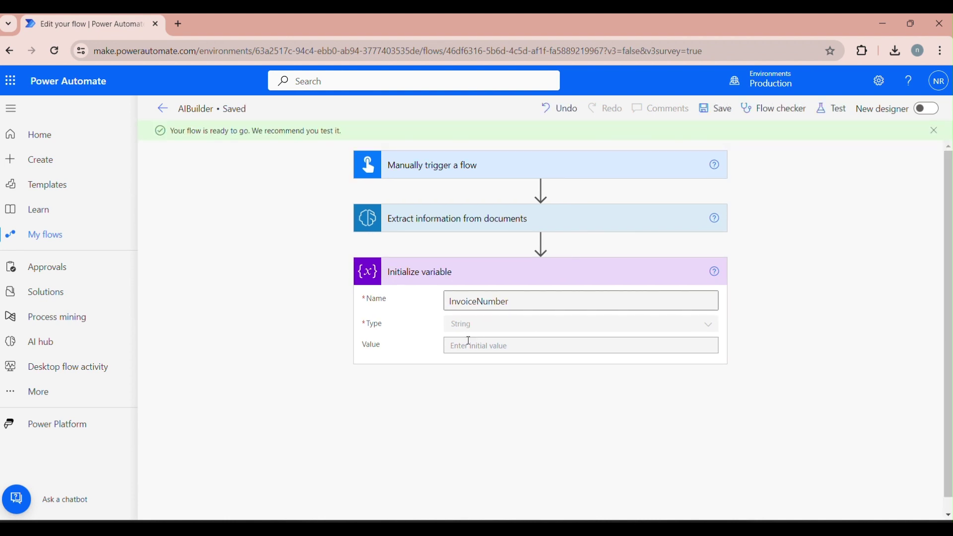
- Add a Set variable action after the Initialize variable action
click(470, 403)
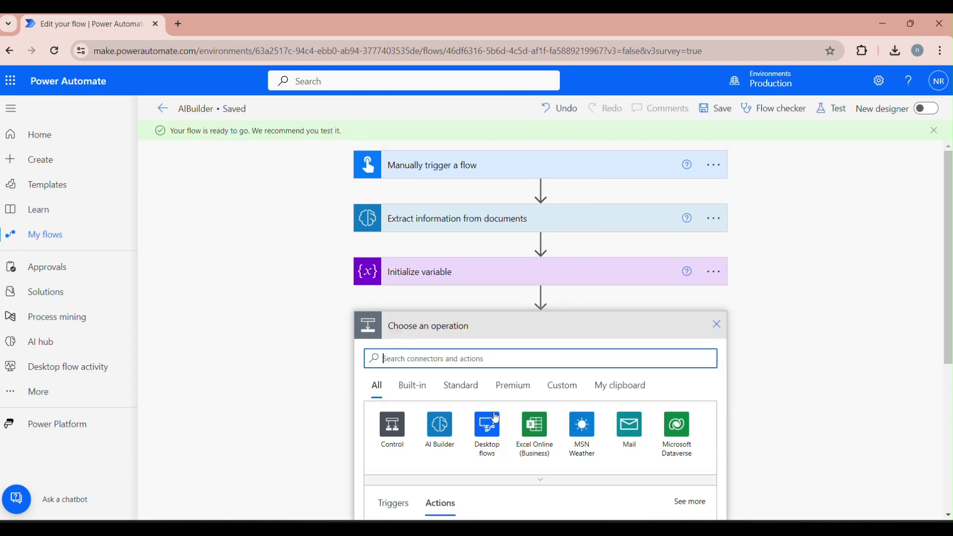
scroll(915, 334, down, 3)
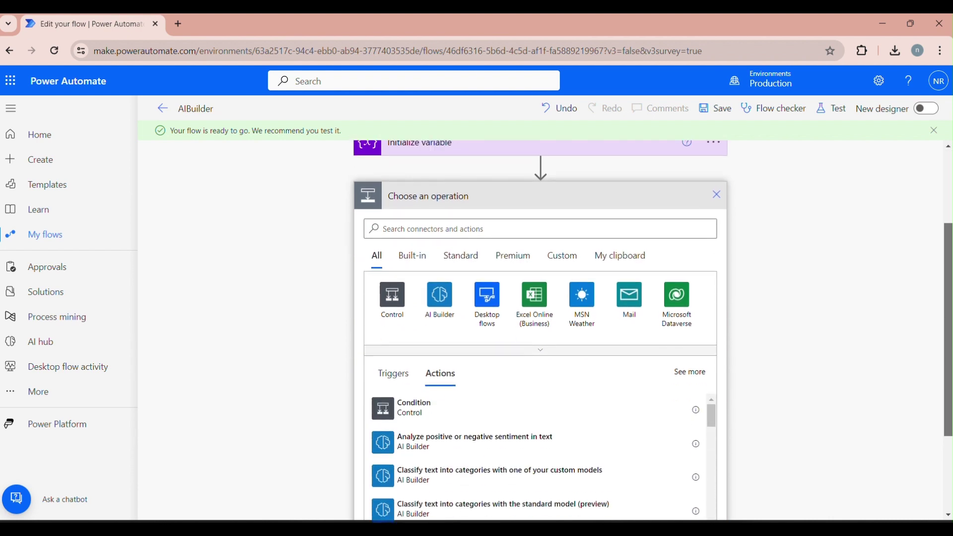
click(440, 219)
text(vari)
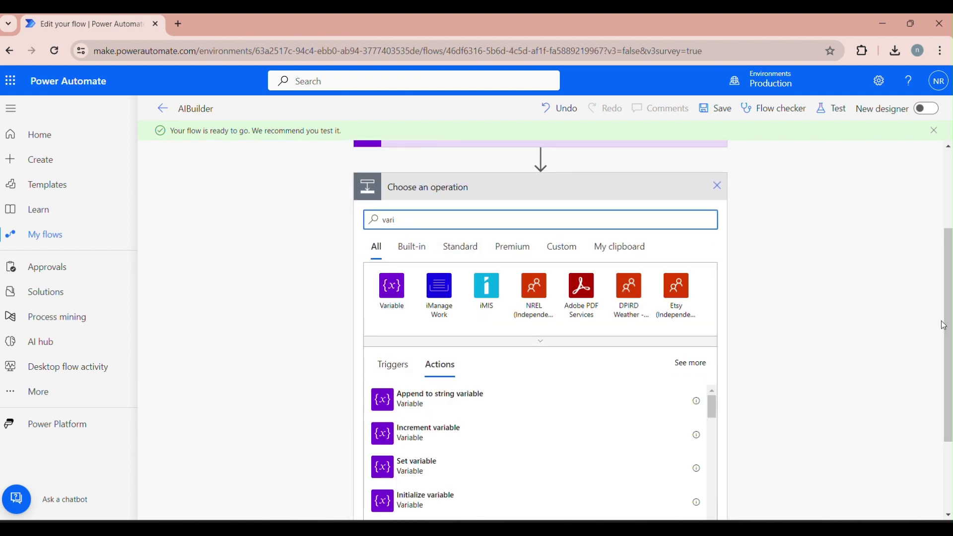
scroll(588, 383, down, 2)
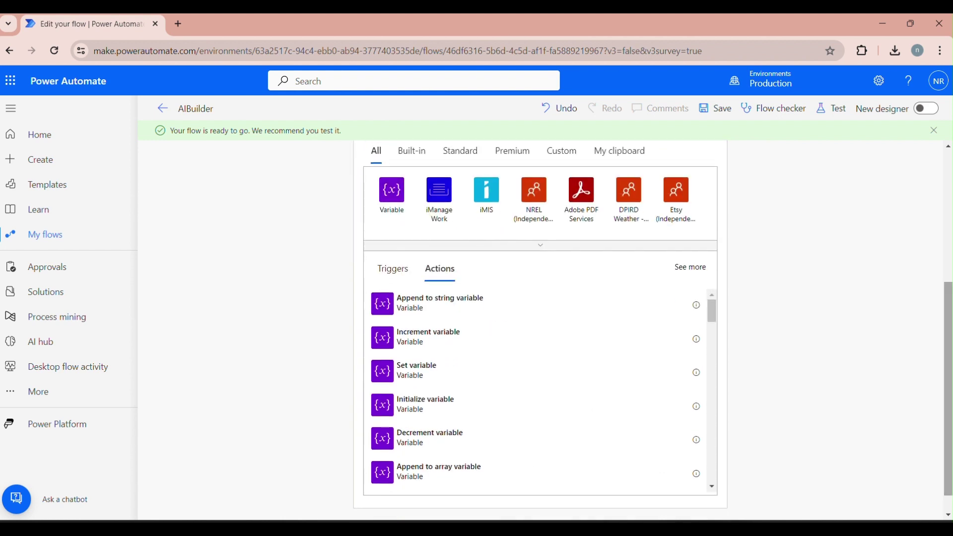
click(428, 378)
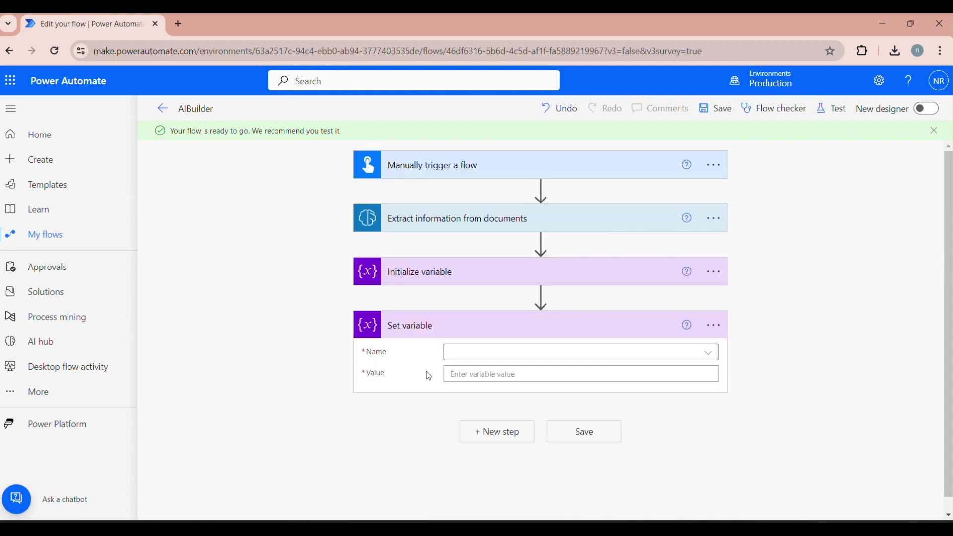
- Set the InvoiceNumber variable to the Cust_InvoiceNumber value from the document extraction in the Set variable action, and save the flow
click(708, 356)
click(498, 395)
click(485, 374)
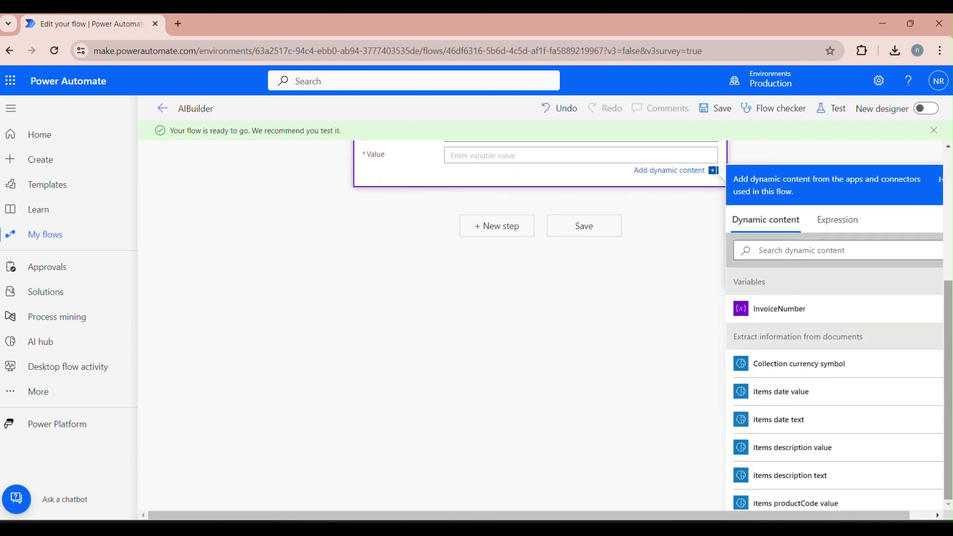
drag(873, 516, 896, 514)
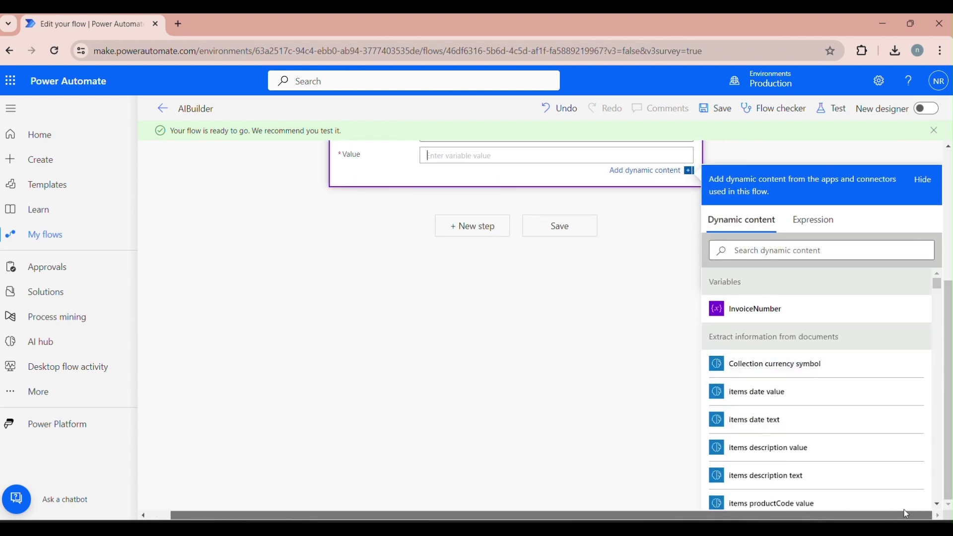
click(938, 505)
click(937, 504)
click(775, 254)
text(cust)
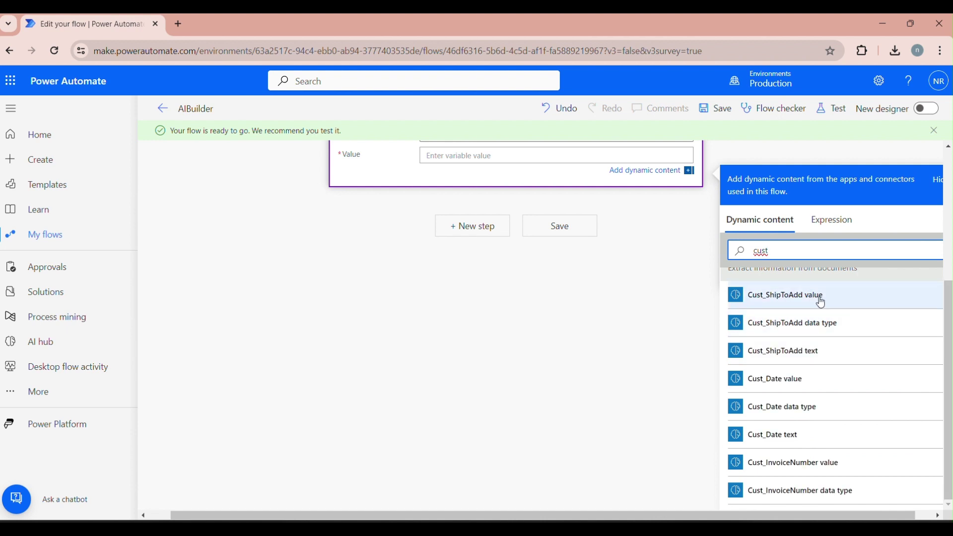
click(816, 467)
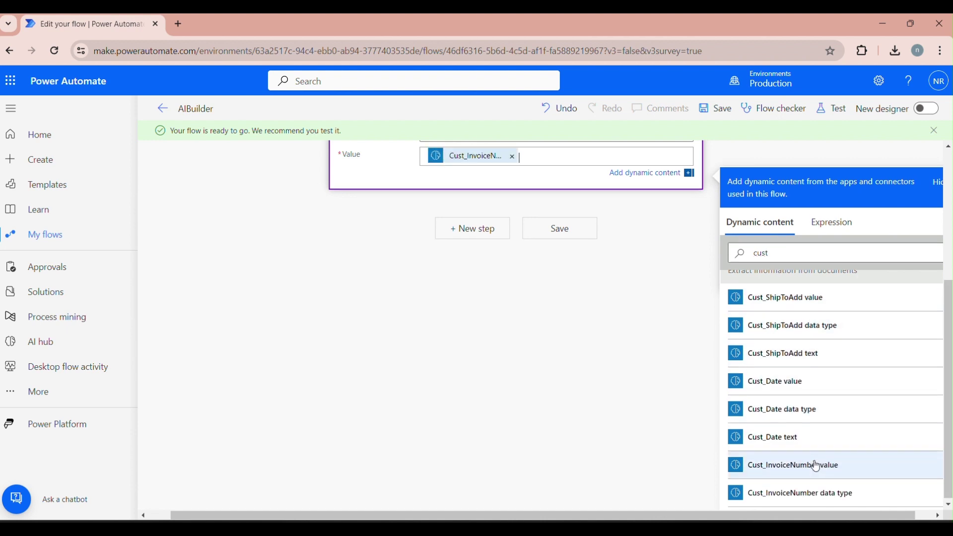
click(560, 230)
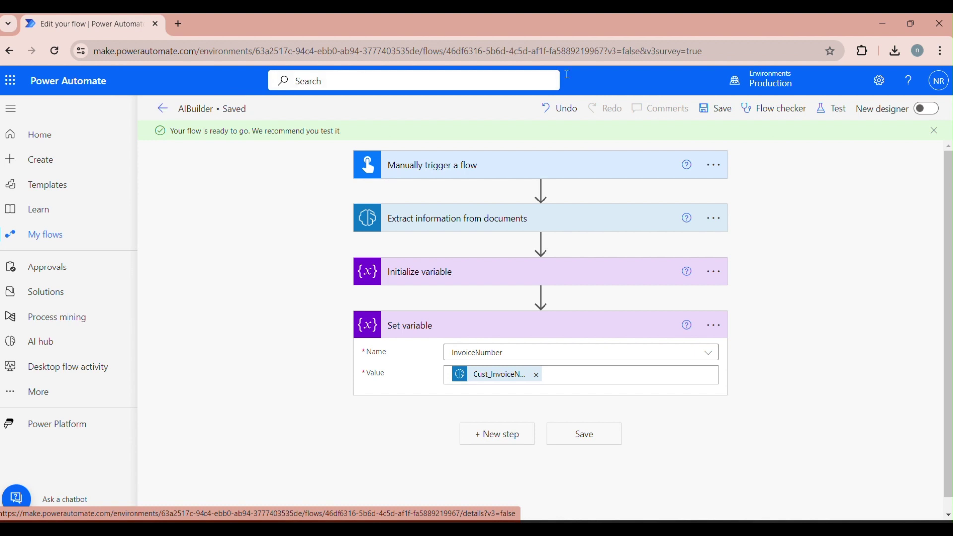
- Test the flow manually with Modern-Word-Invoice-5.pdf as the file content
click(832, 119)
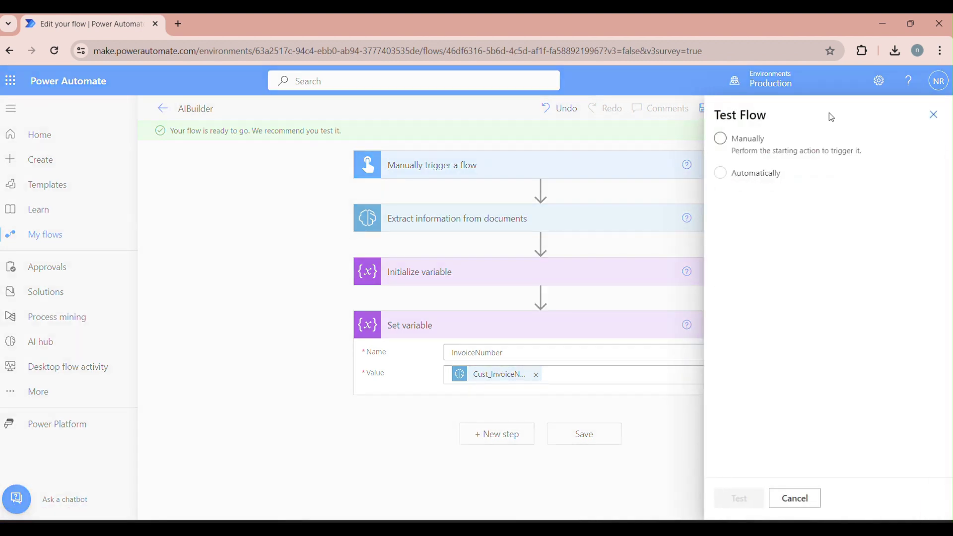
click(722, 157)
click(752, 497)
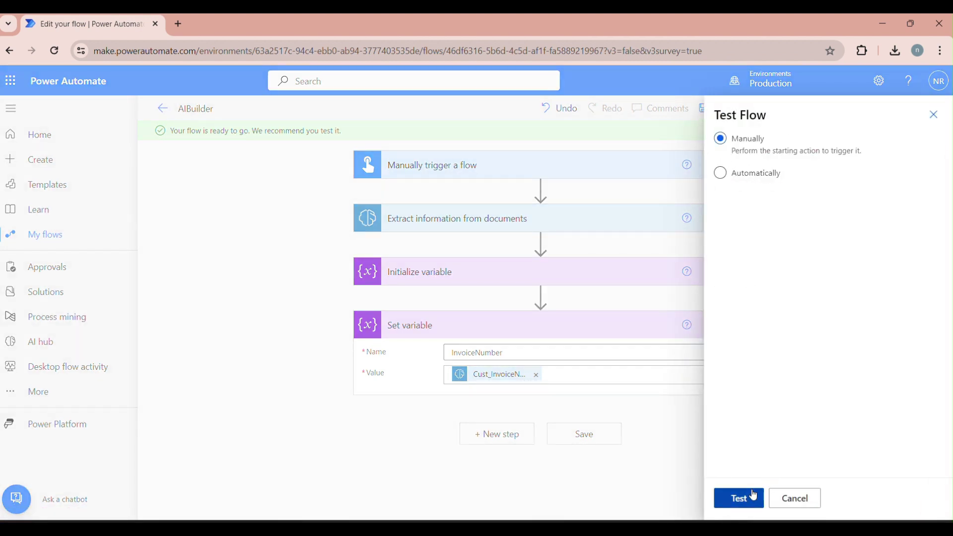
click(916, 196)
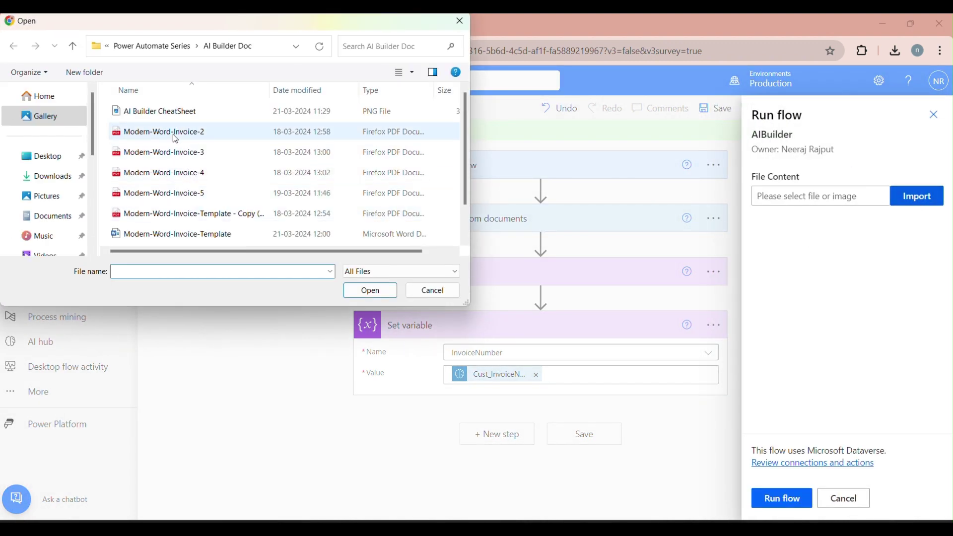
double_click(175, 193)
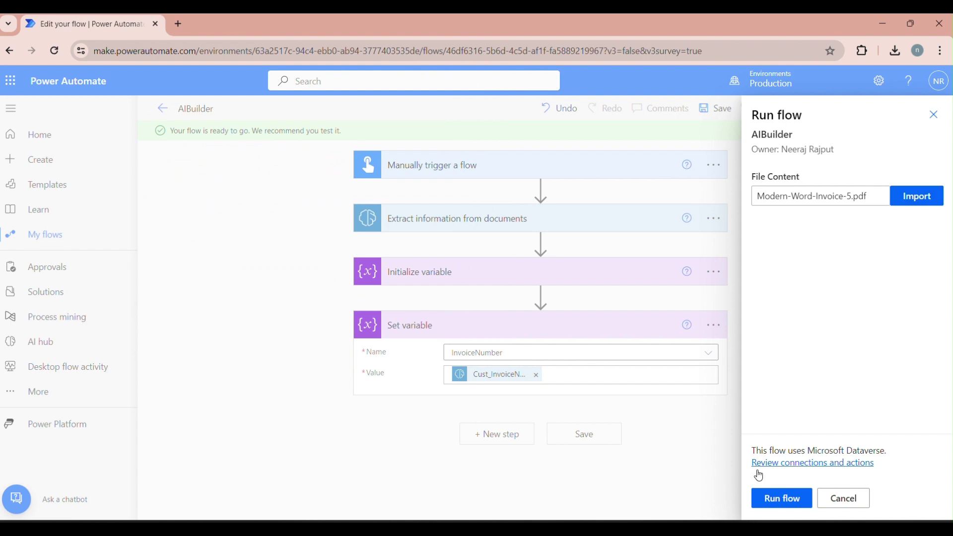
click(784, 501)
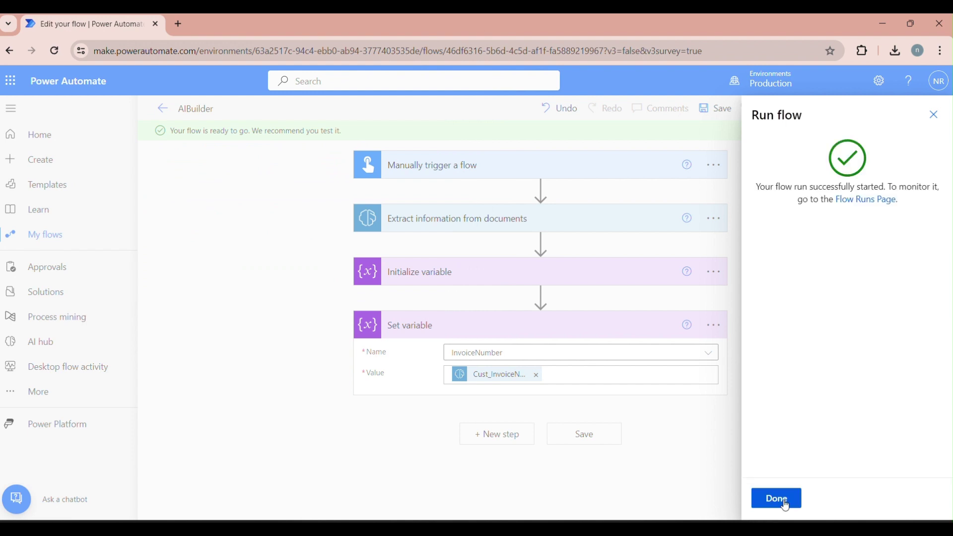
click(782, 504)
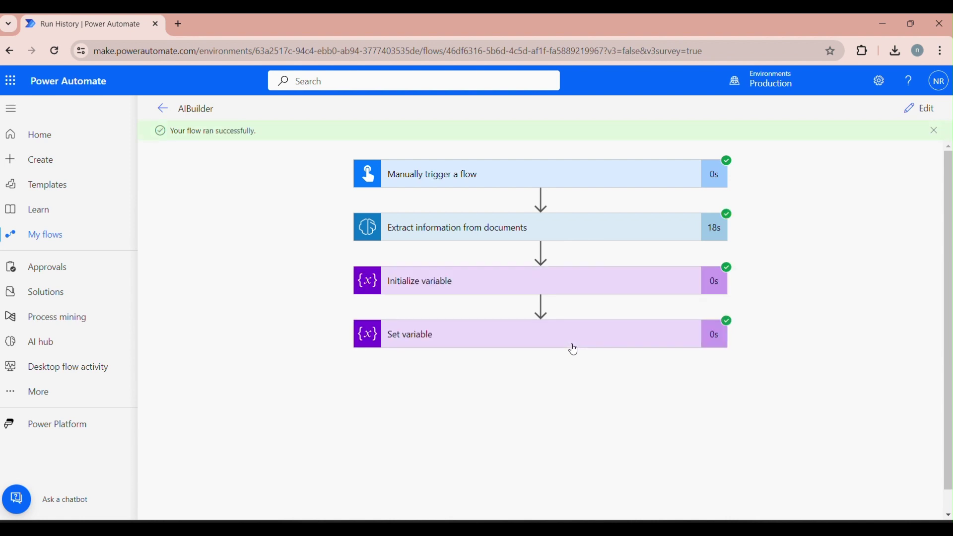
- Expand the Set variable action in the completed run and check the value assigned to InvoiceNumber
click(435, 339)
scroll(490, 429, down, 2)
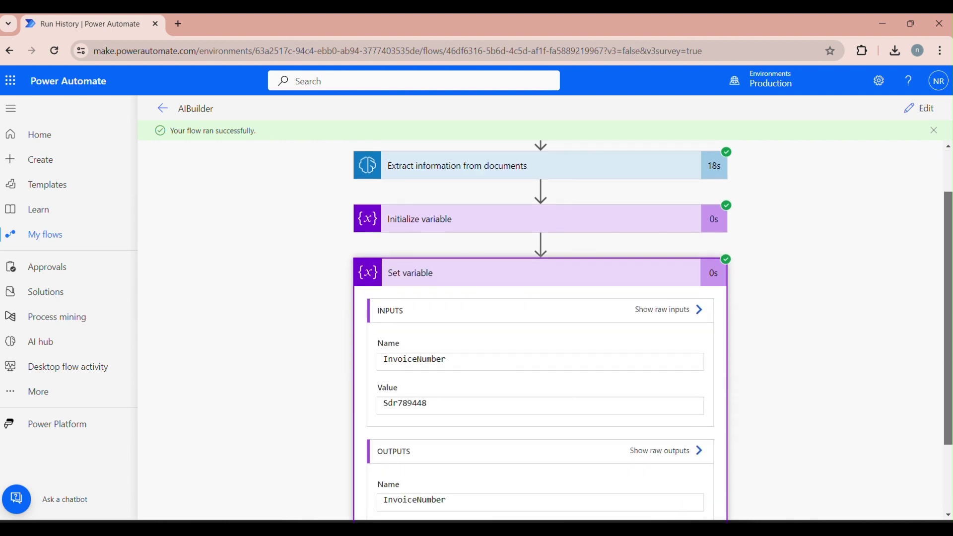
drag(428, 396, 364, 397)
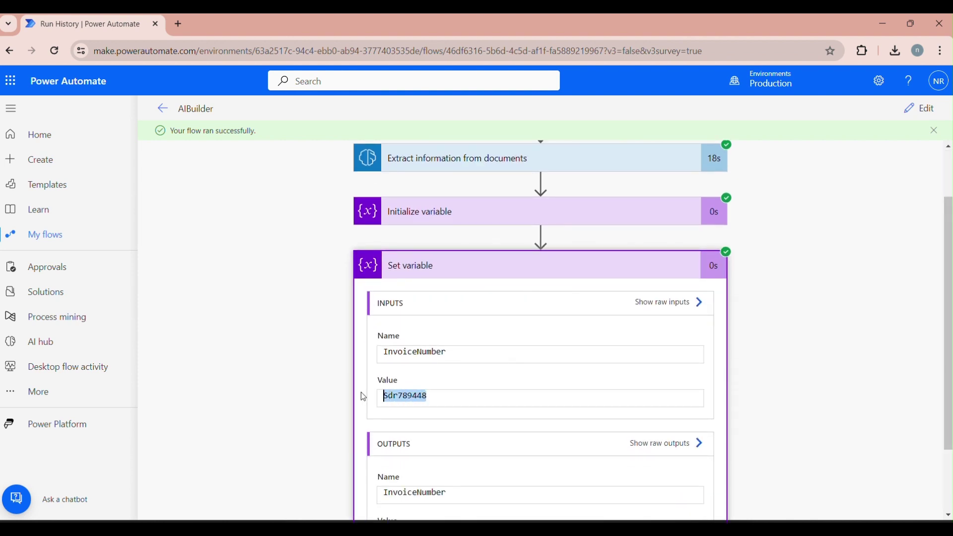